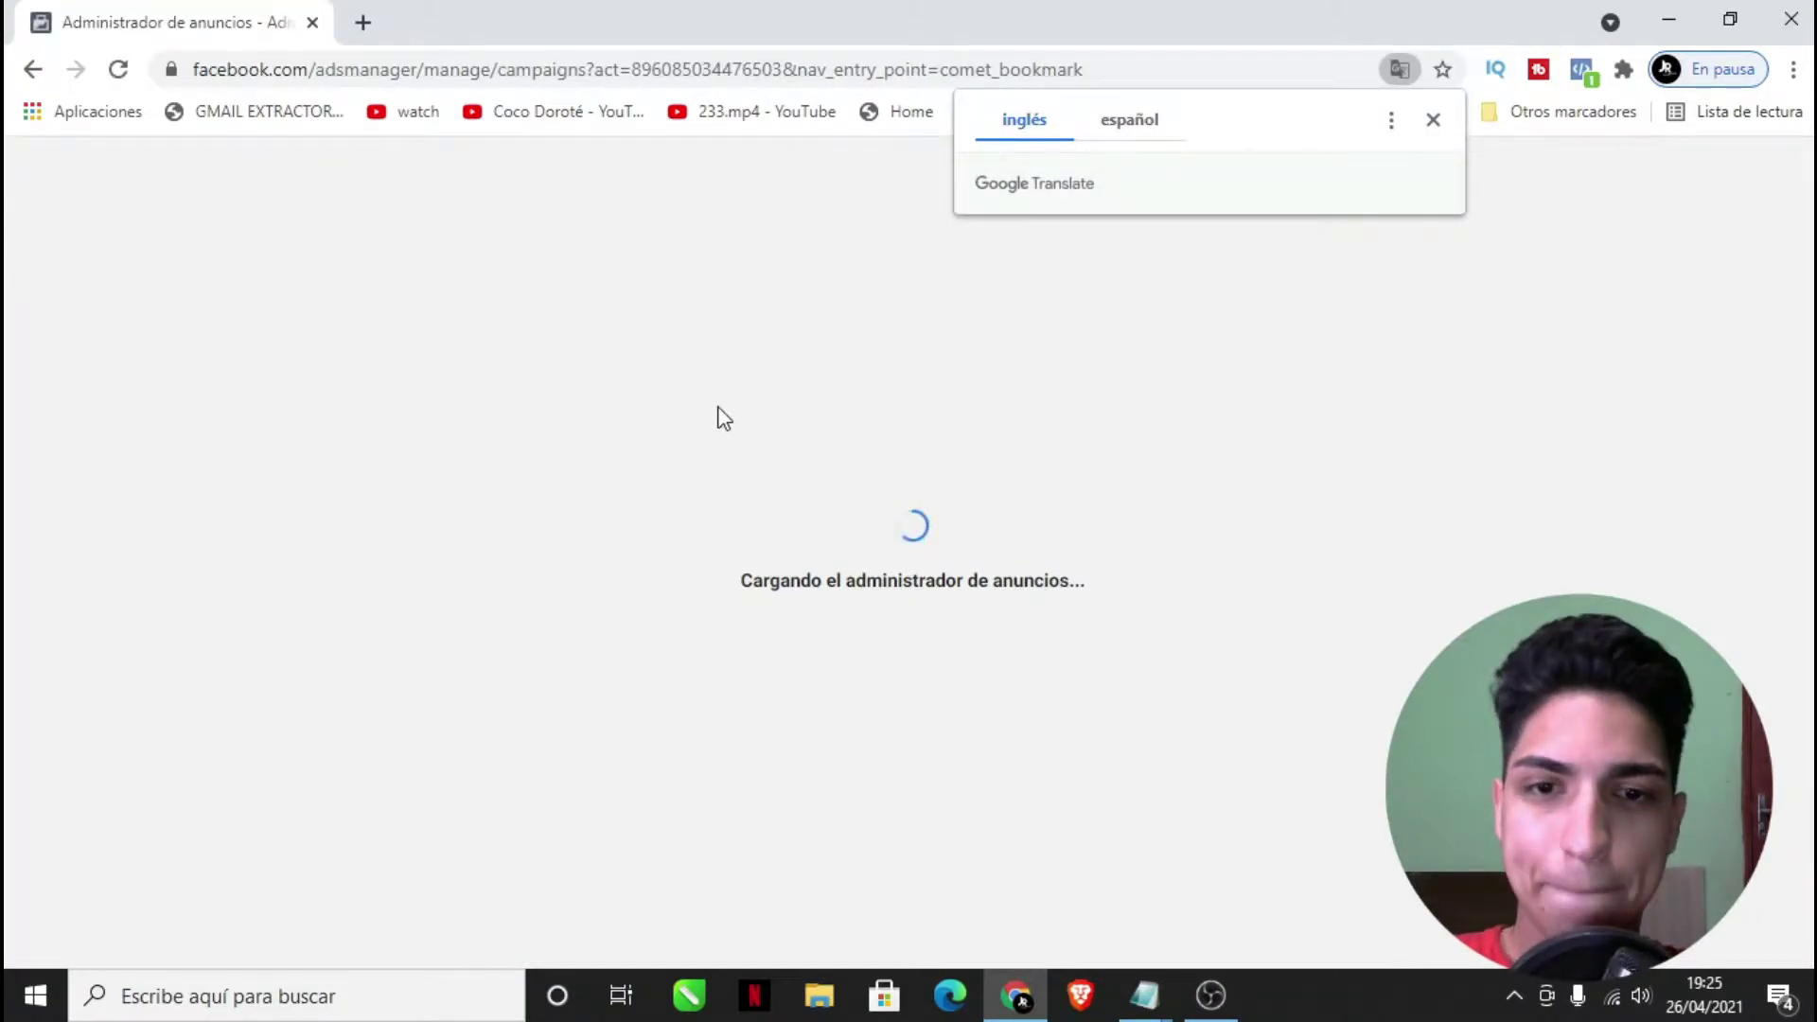
- Dismiss the translation prompt and switch the campaigns view to the ad account Salud para su Salud
click(1431, 120)
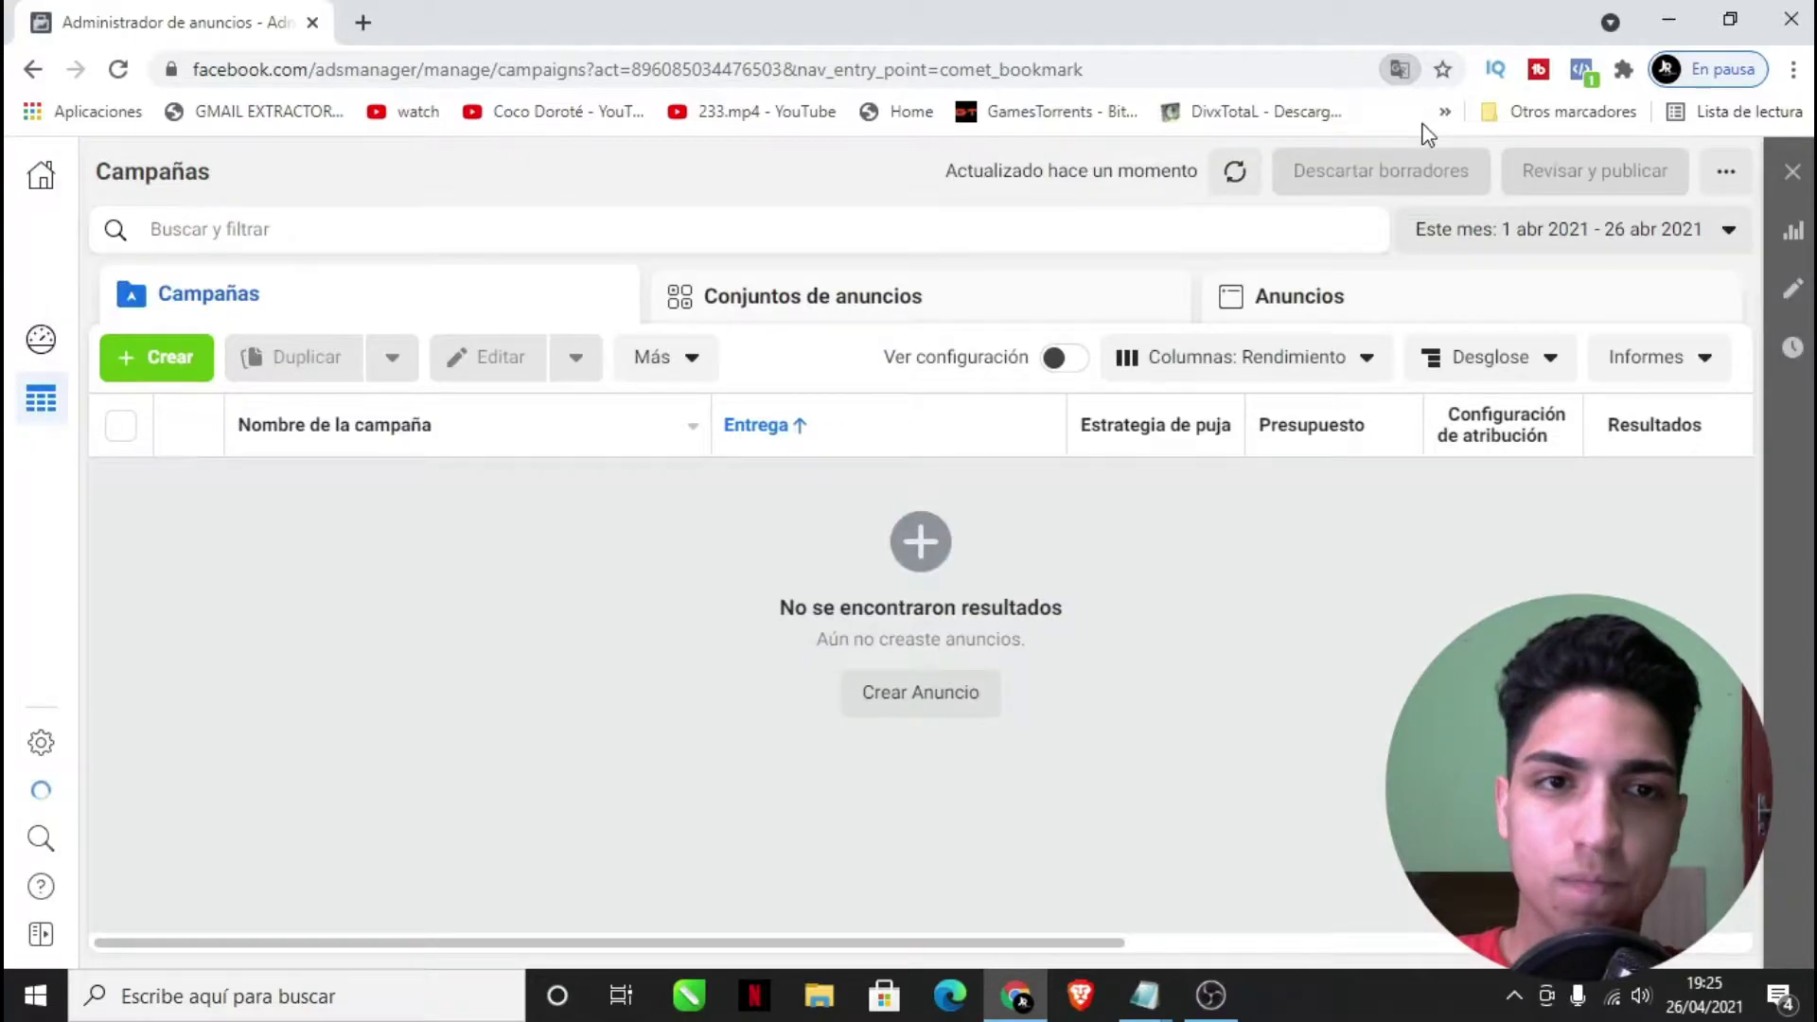
click(426, 171)
scroll(422, 454, down, 3)
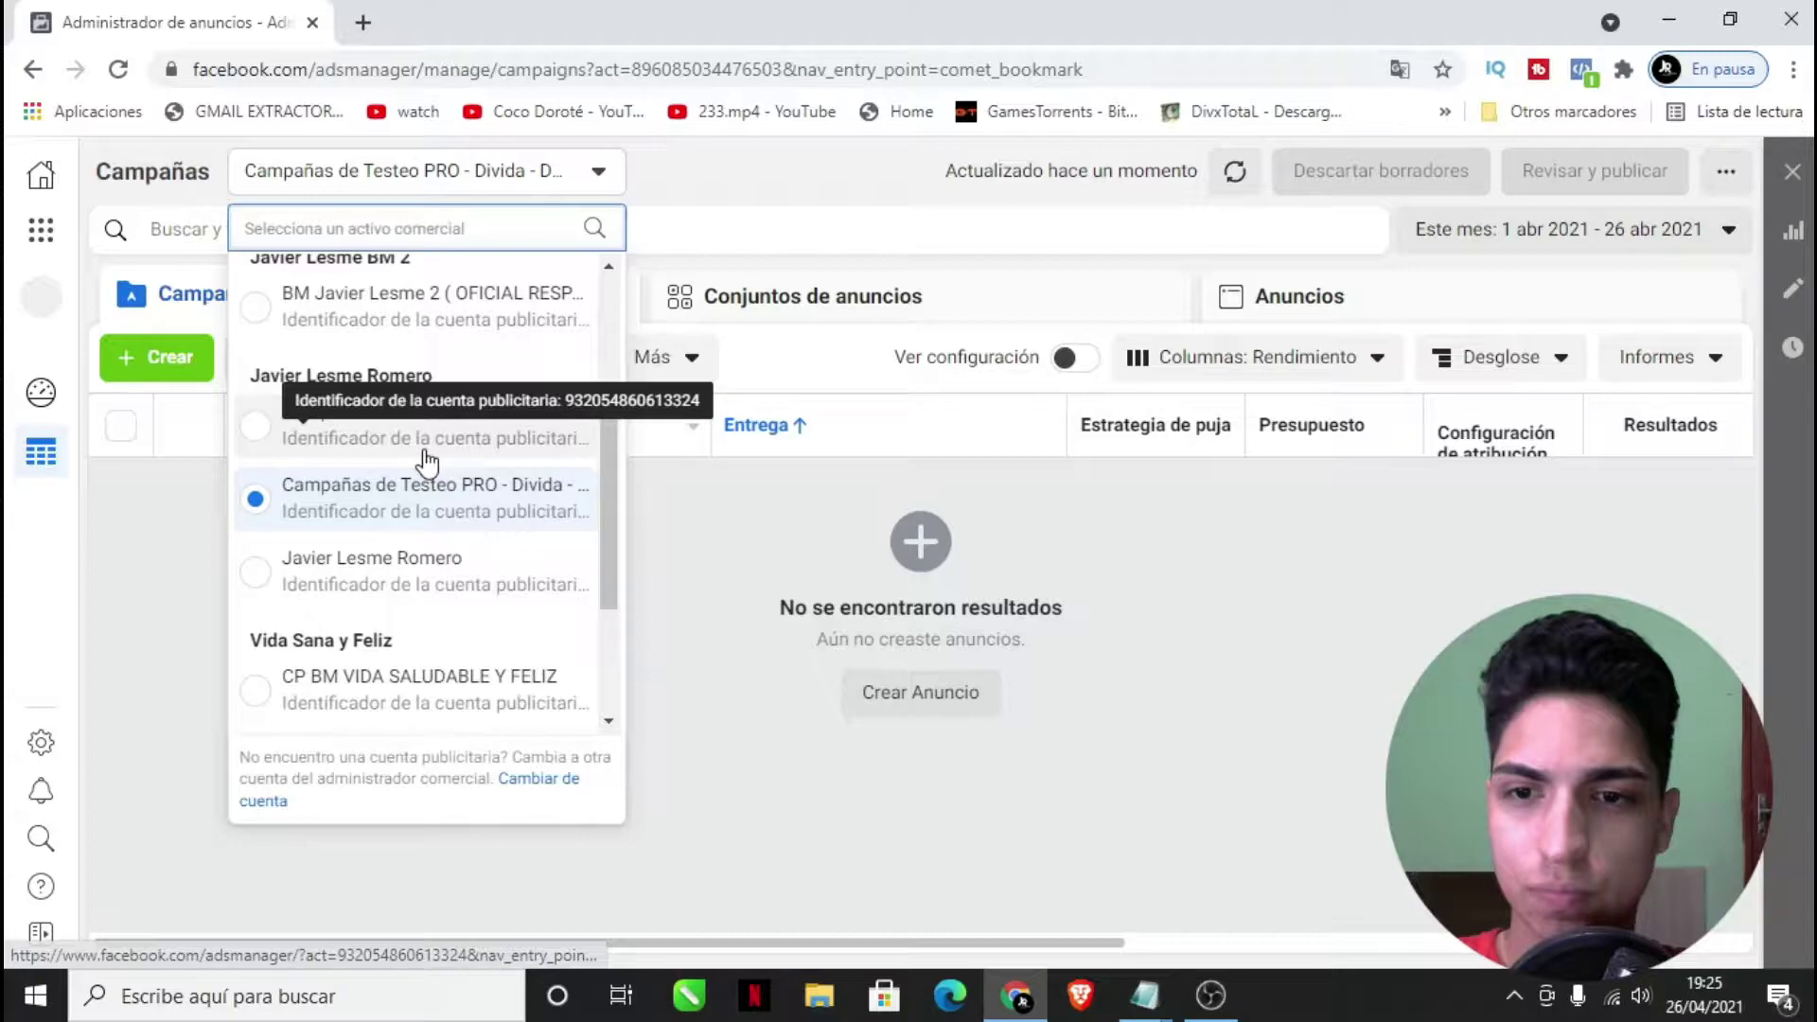
click(426, 461)
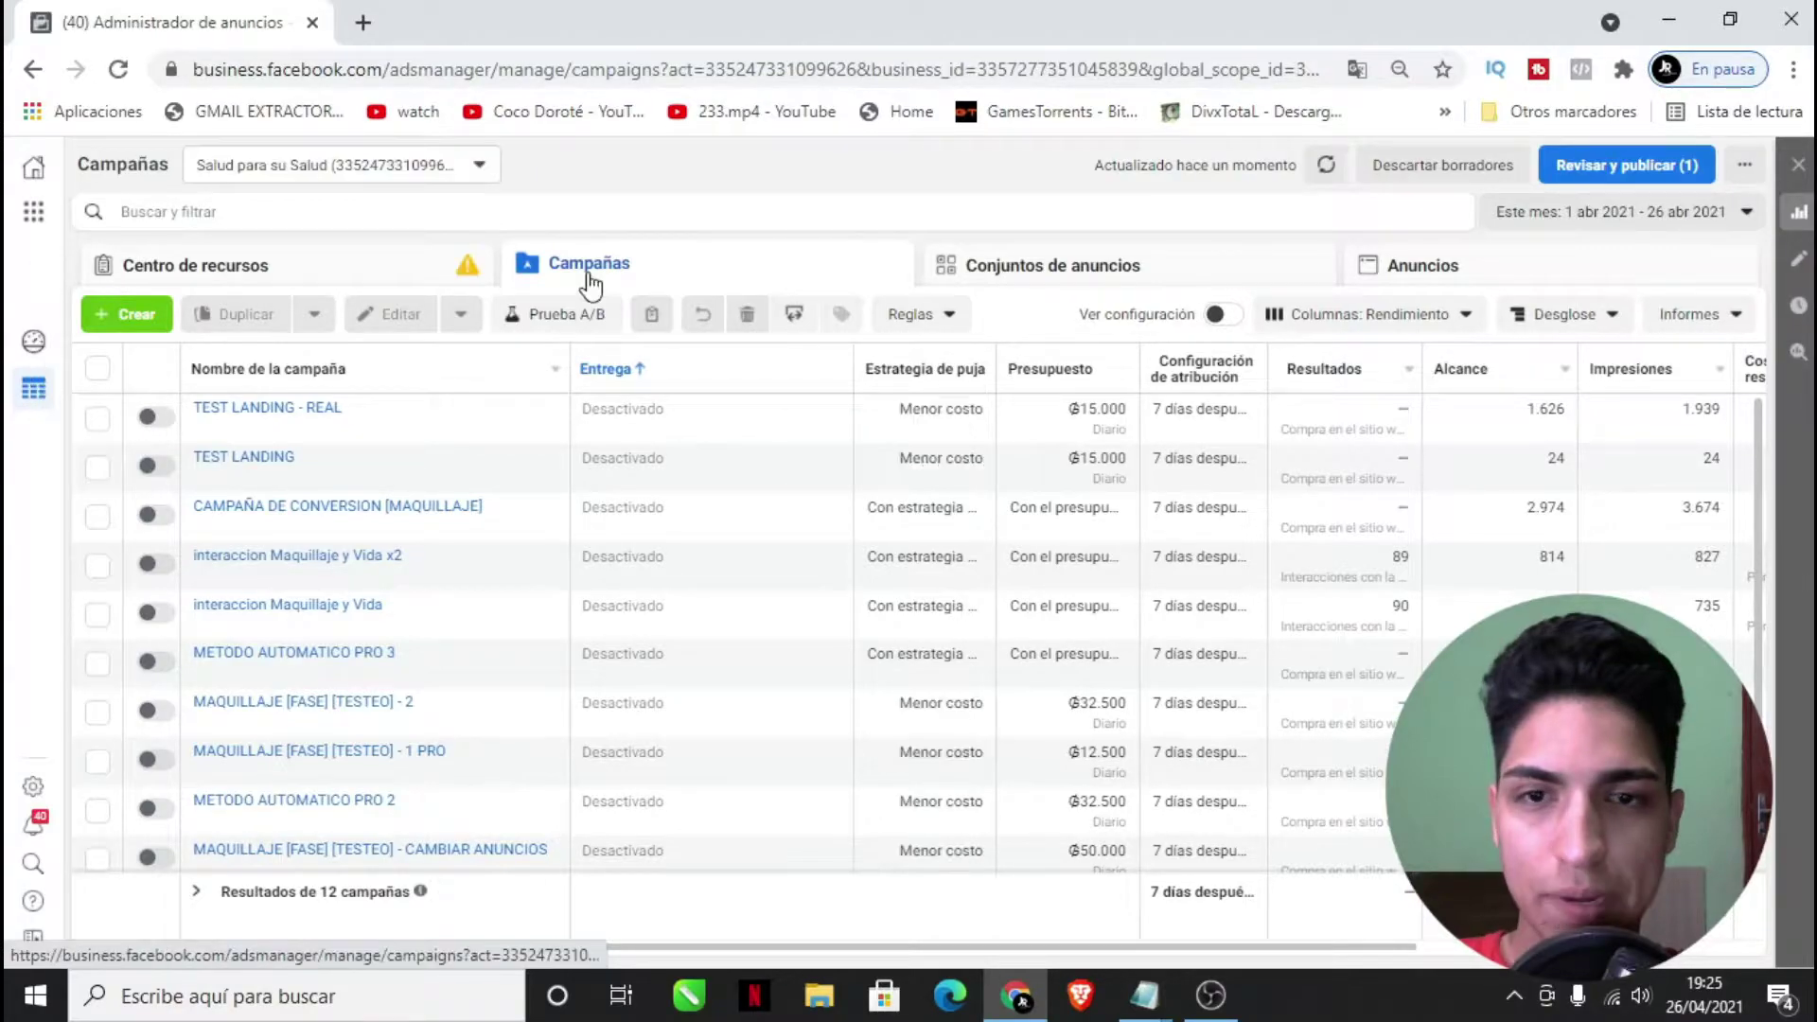
- Open the business settings (Configuración del negocio) and display the Píxeles list under Orígenes de datos
click(31, 219)
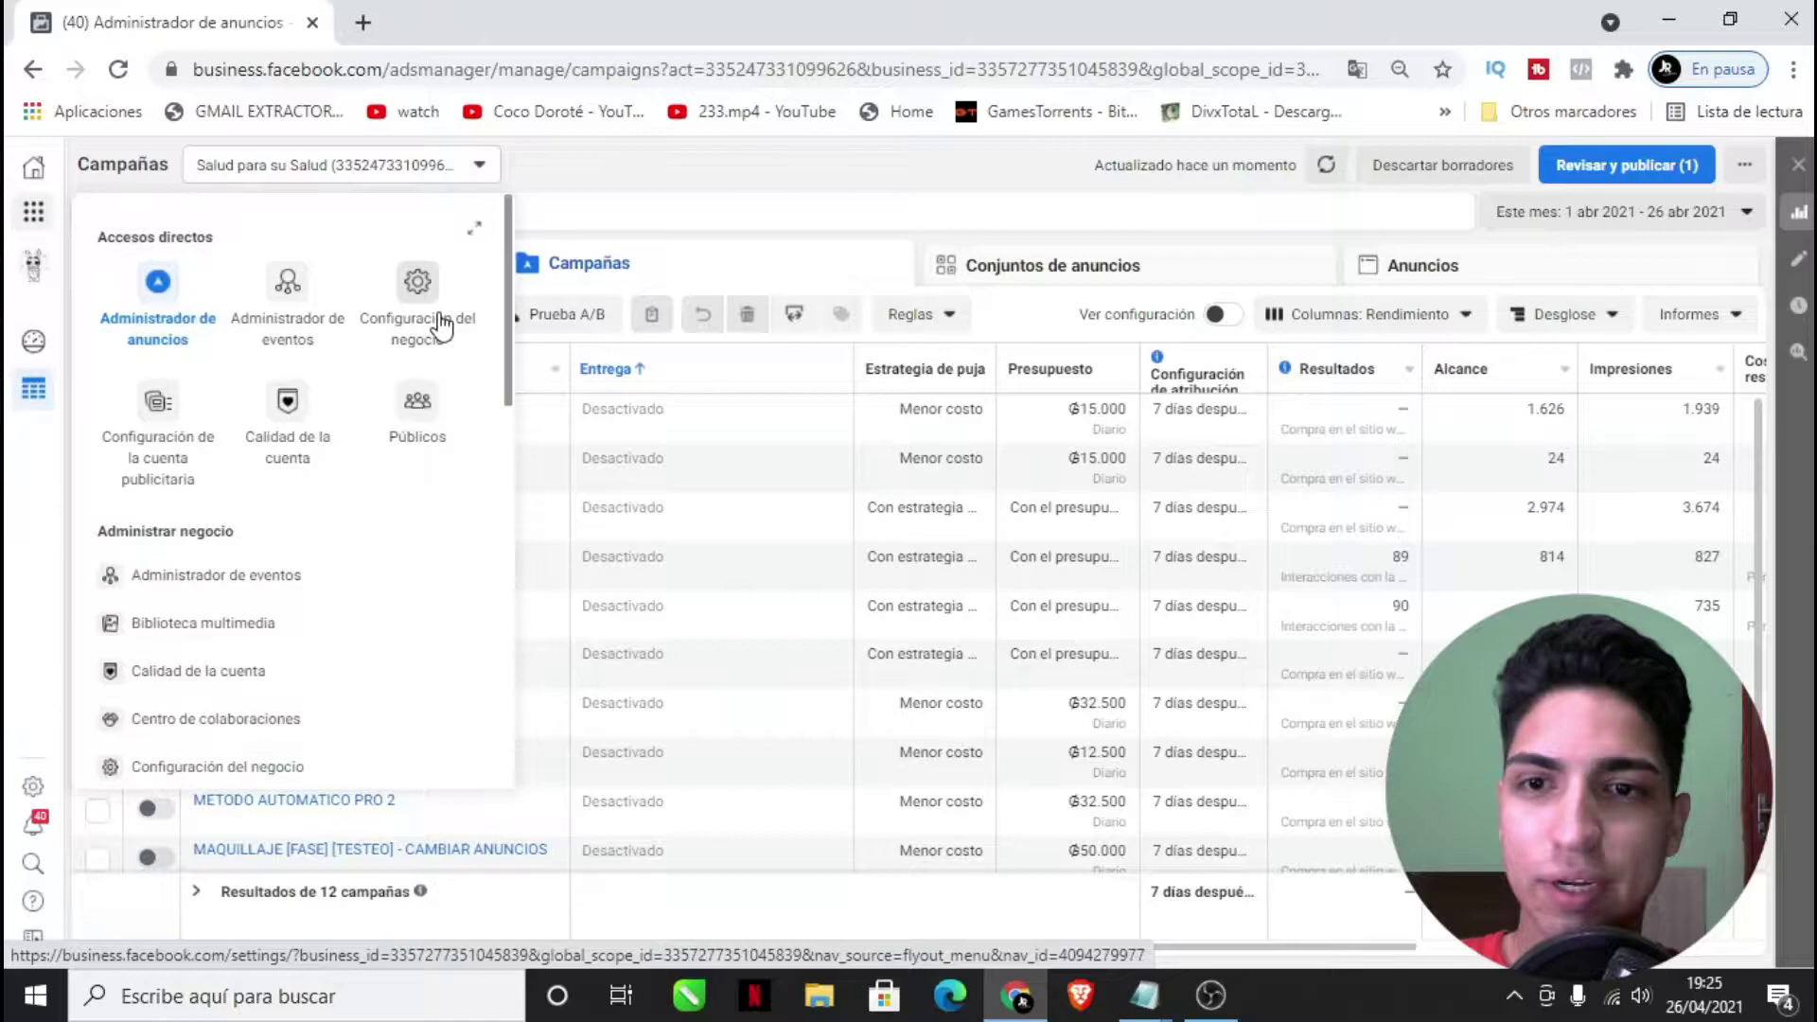
click(416, 281)
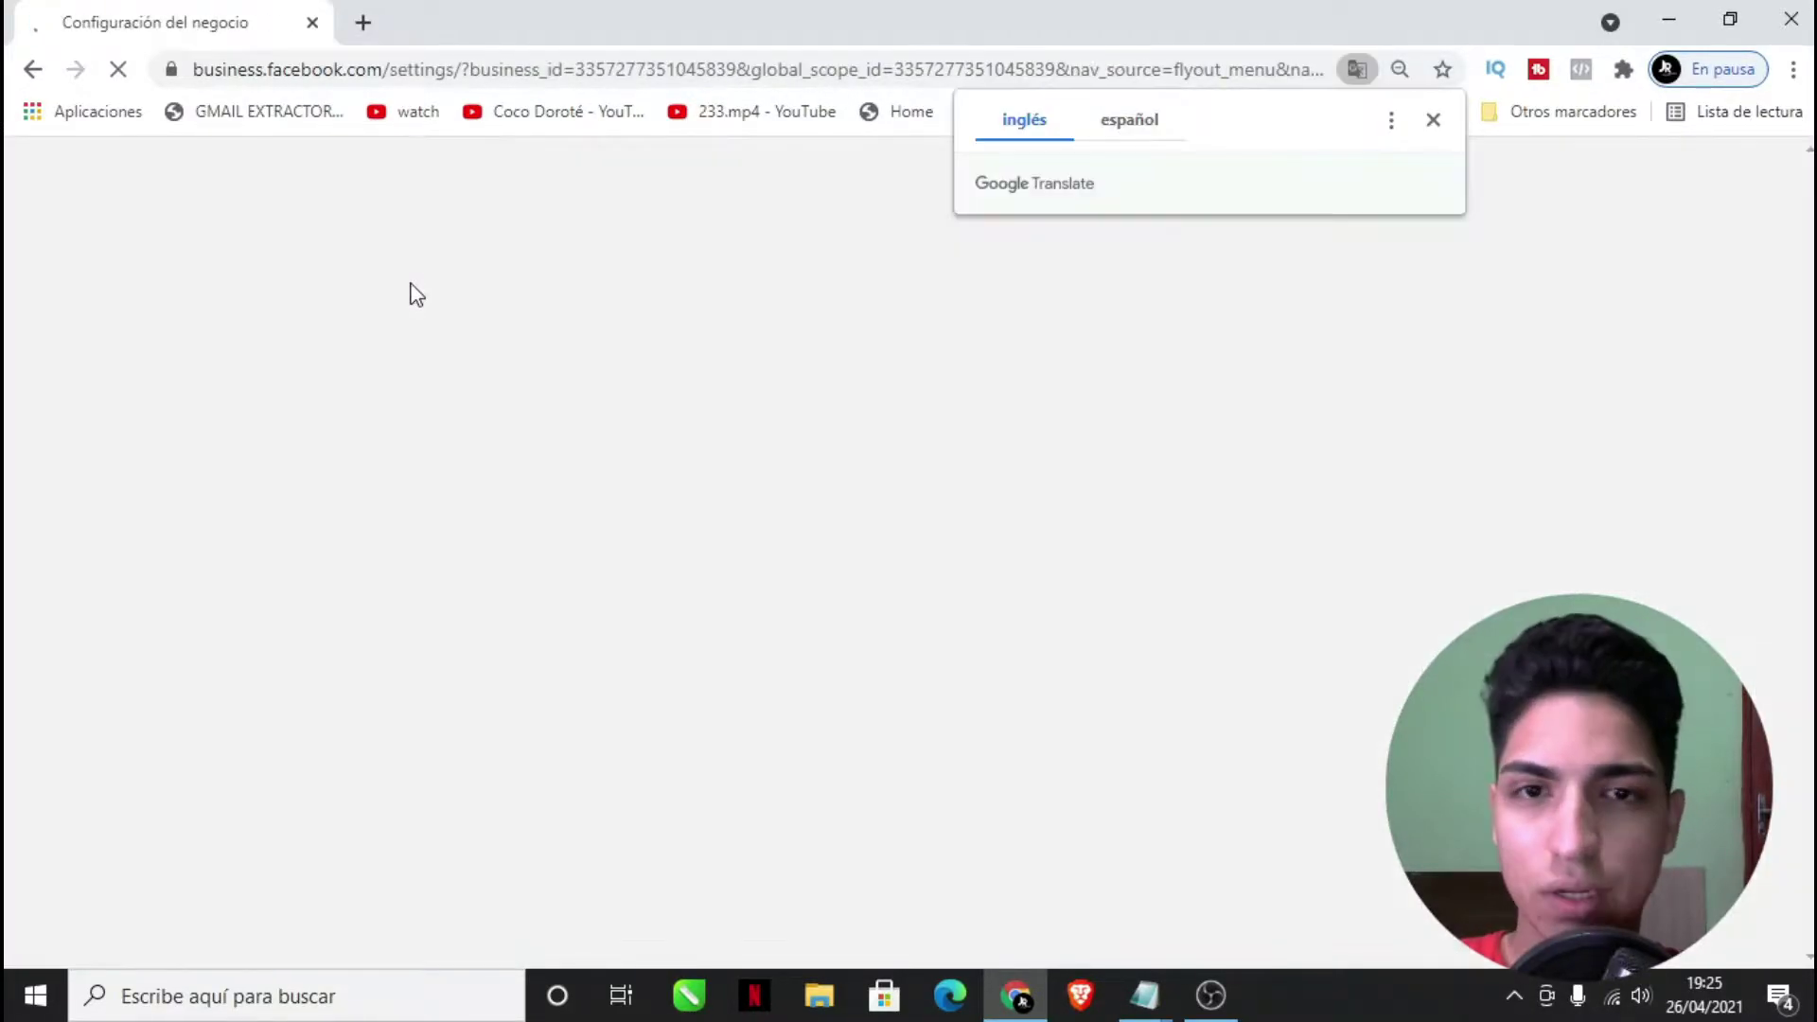
click(1435, 119)
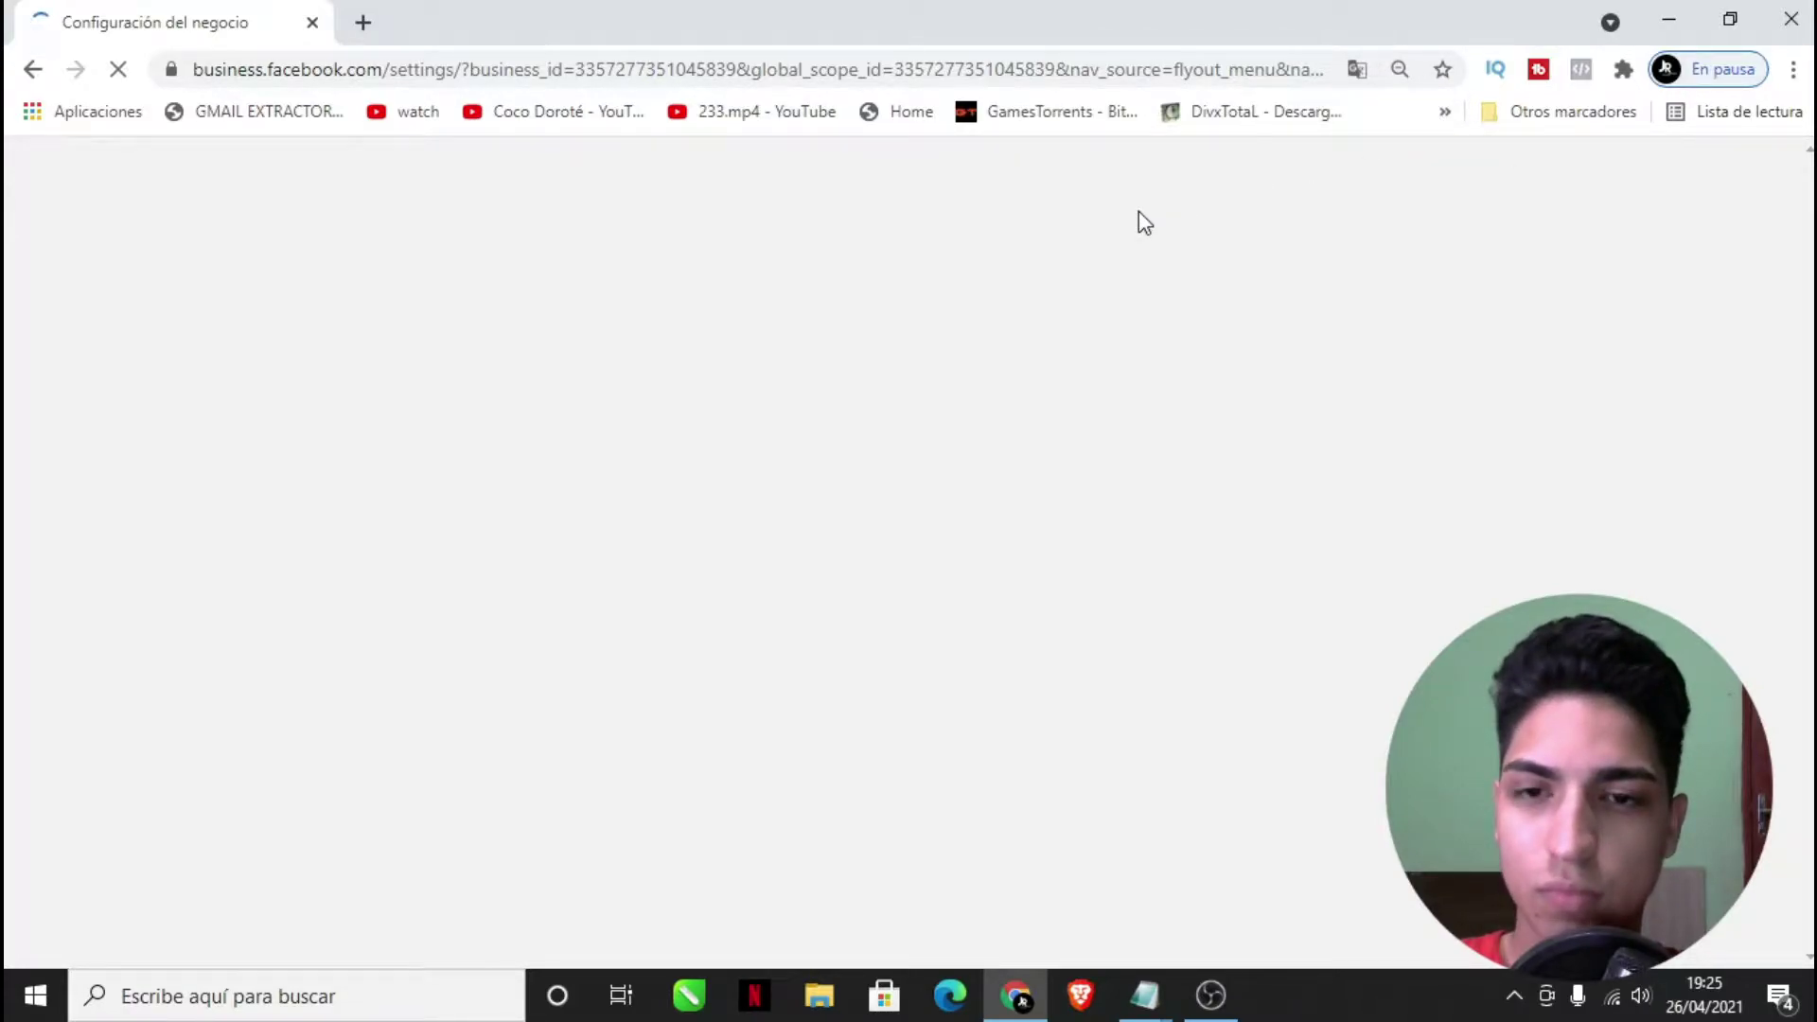
scroll(174, 376, down, 3)
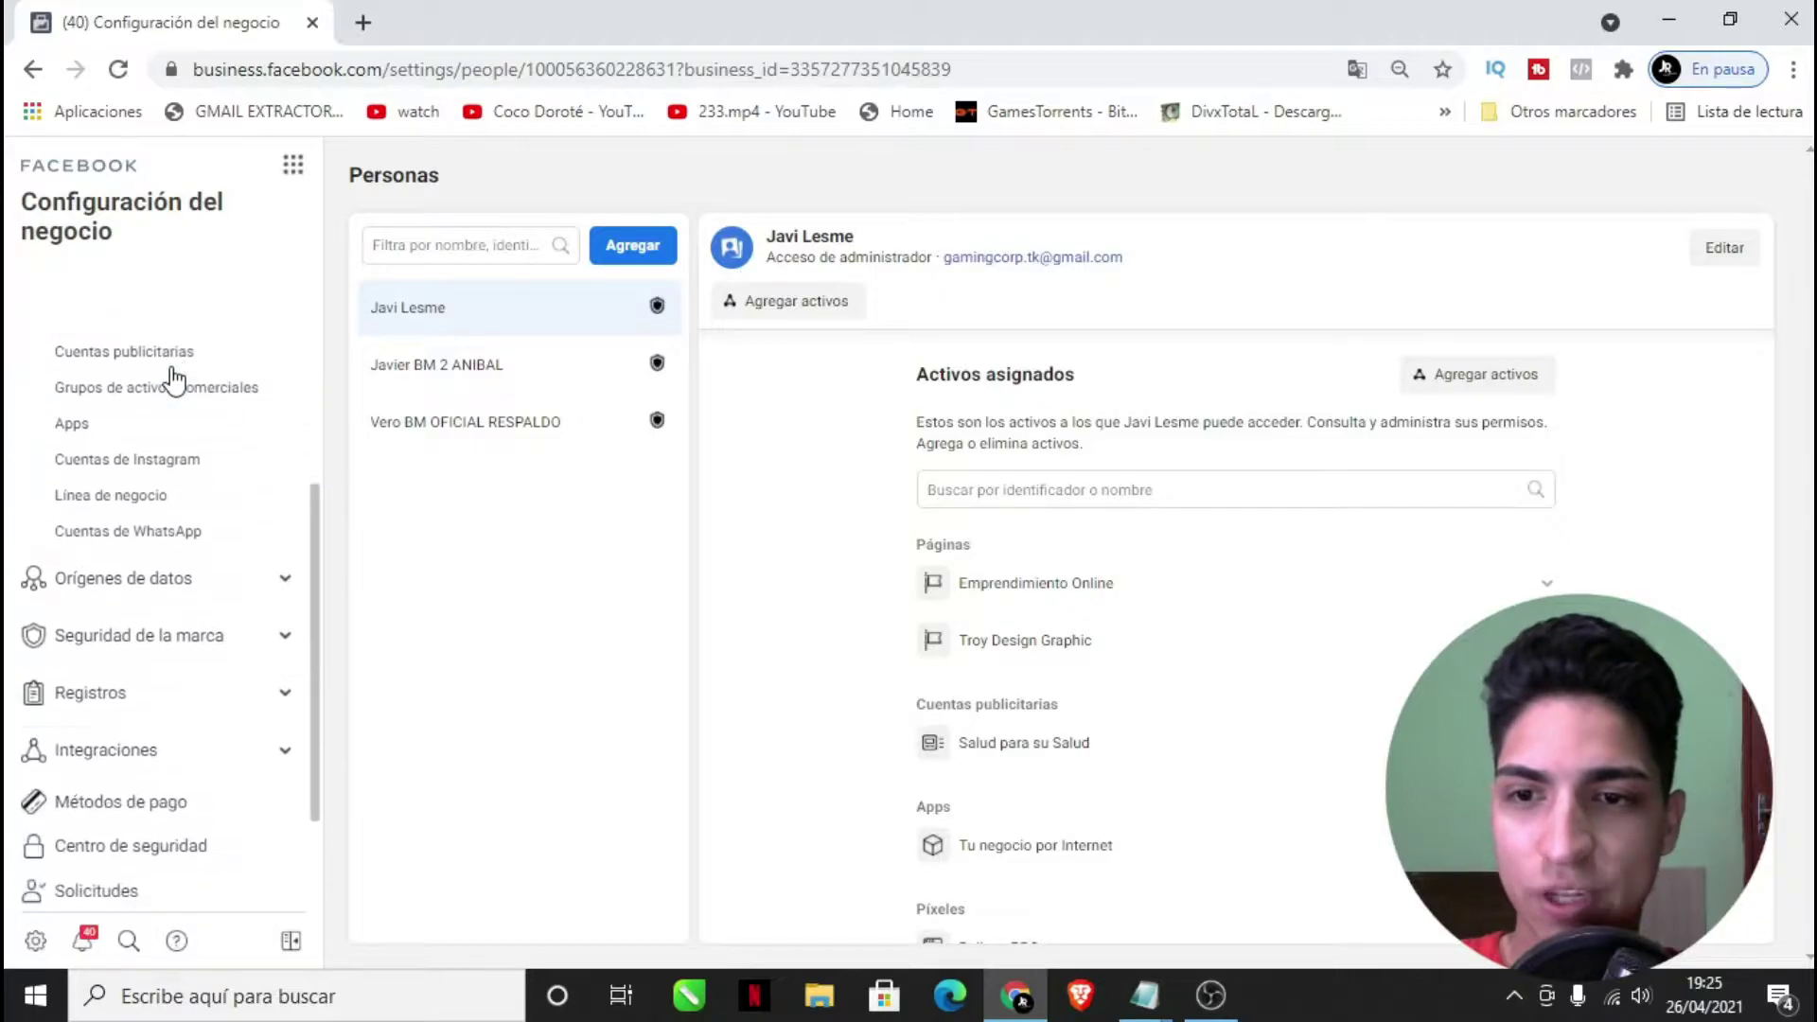
click(156, 579)
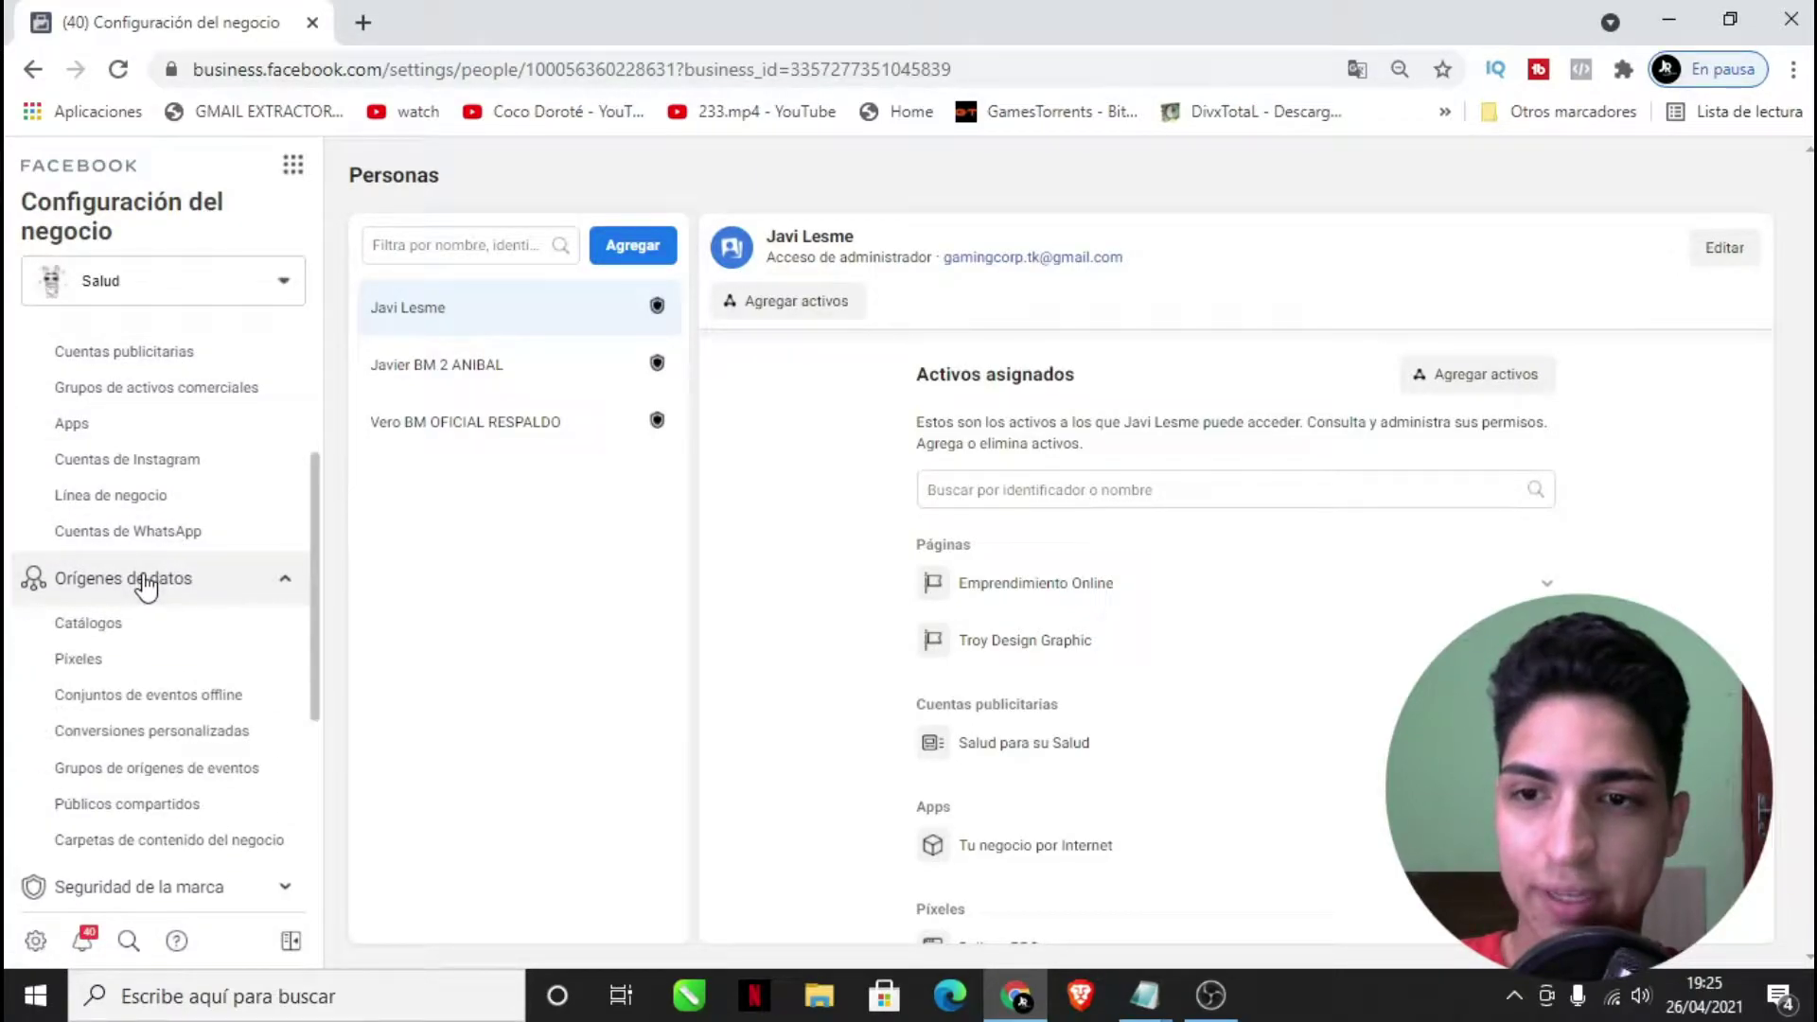
click(104, 665)
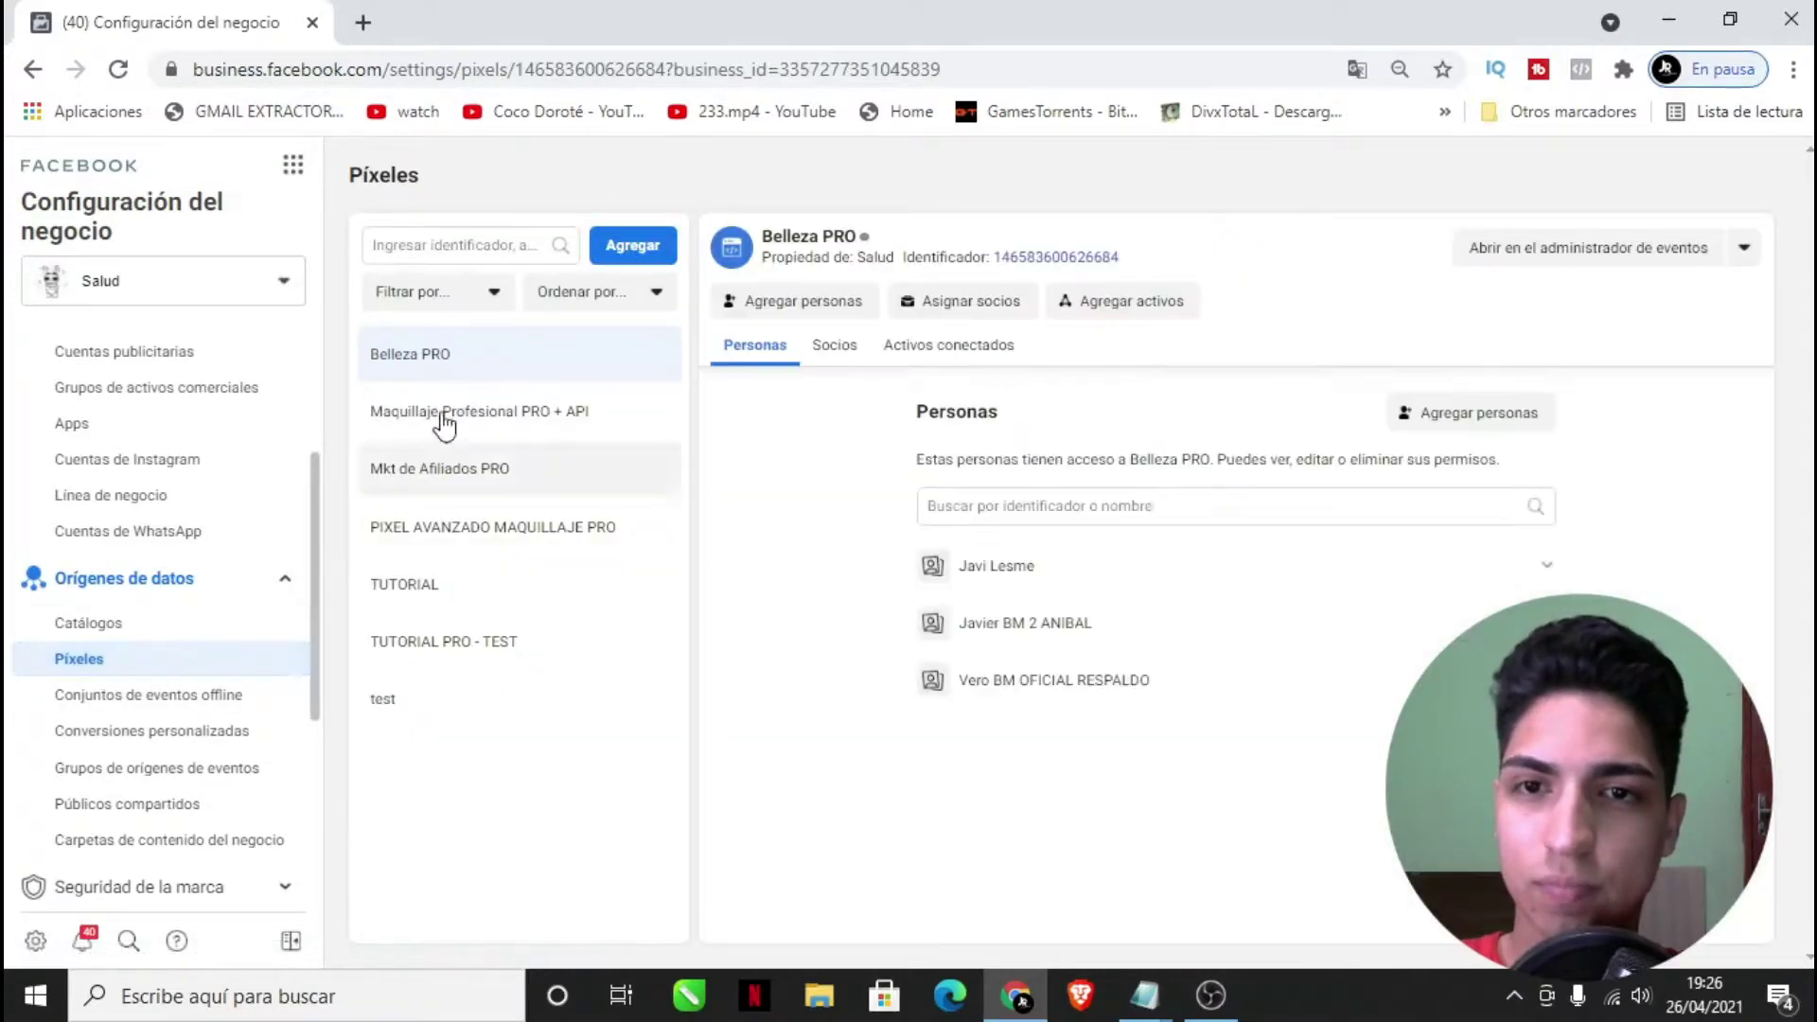
- Create a pixel named Pasteleria y Decoracion PRO with the website URL mejorescursosdelmundo.website/pasteleria-y-decoracion
click(632, 250)
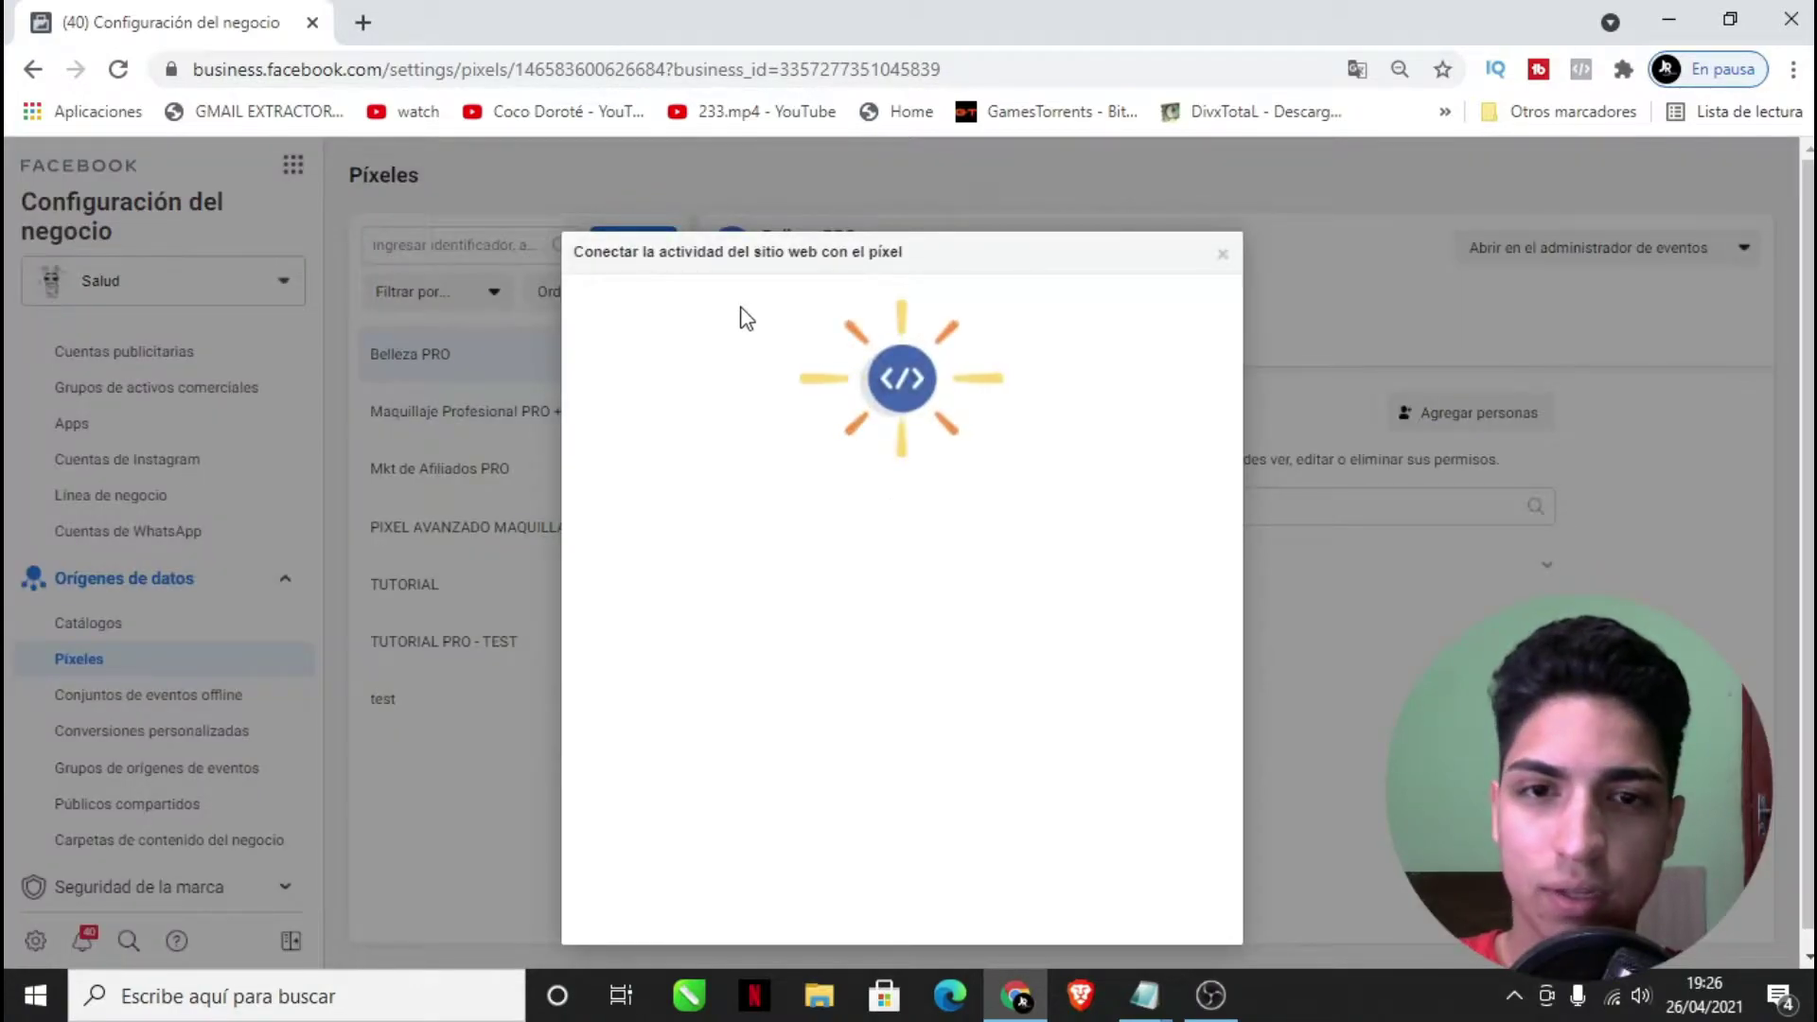
drag(795, 688, 582, 681)
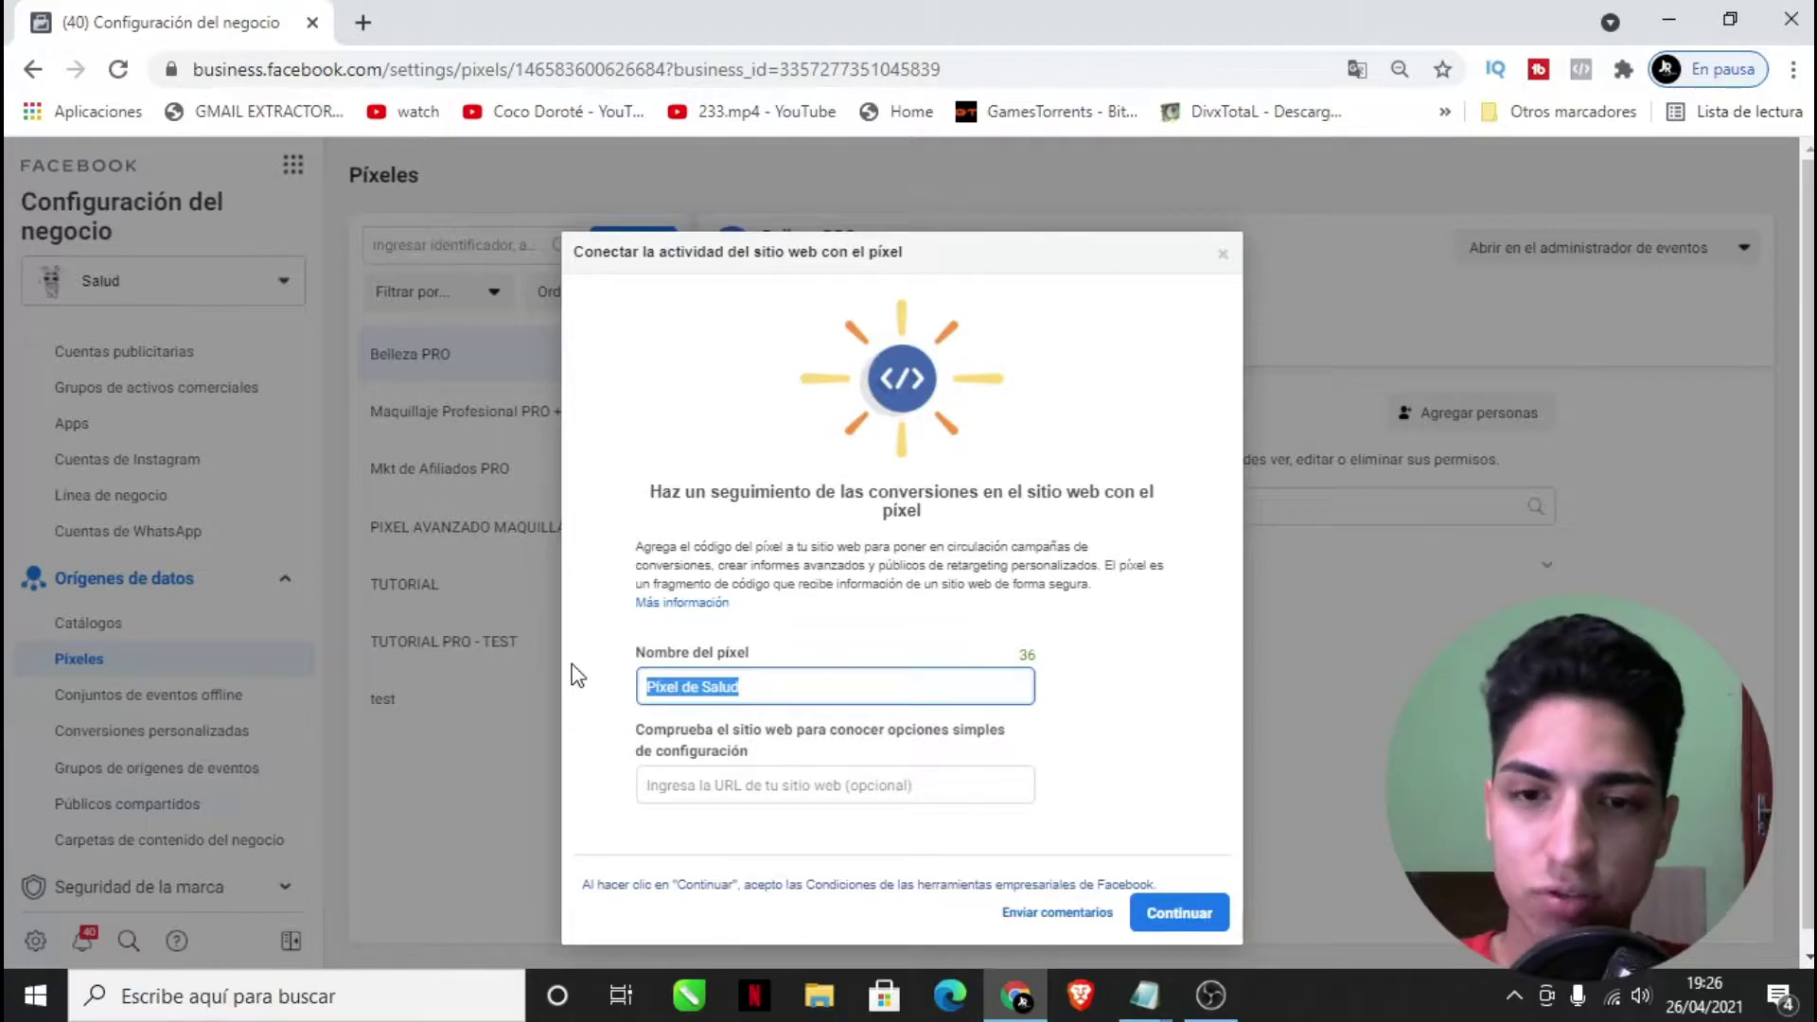
text(P)
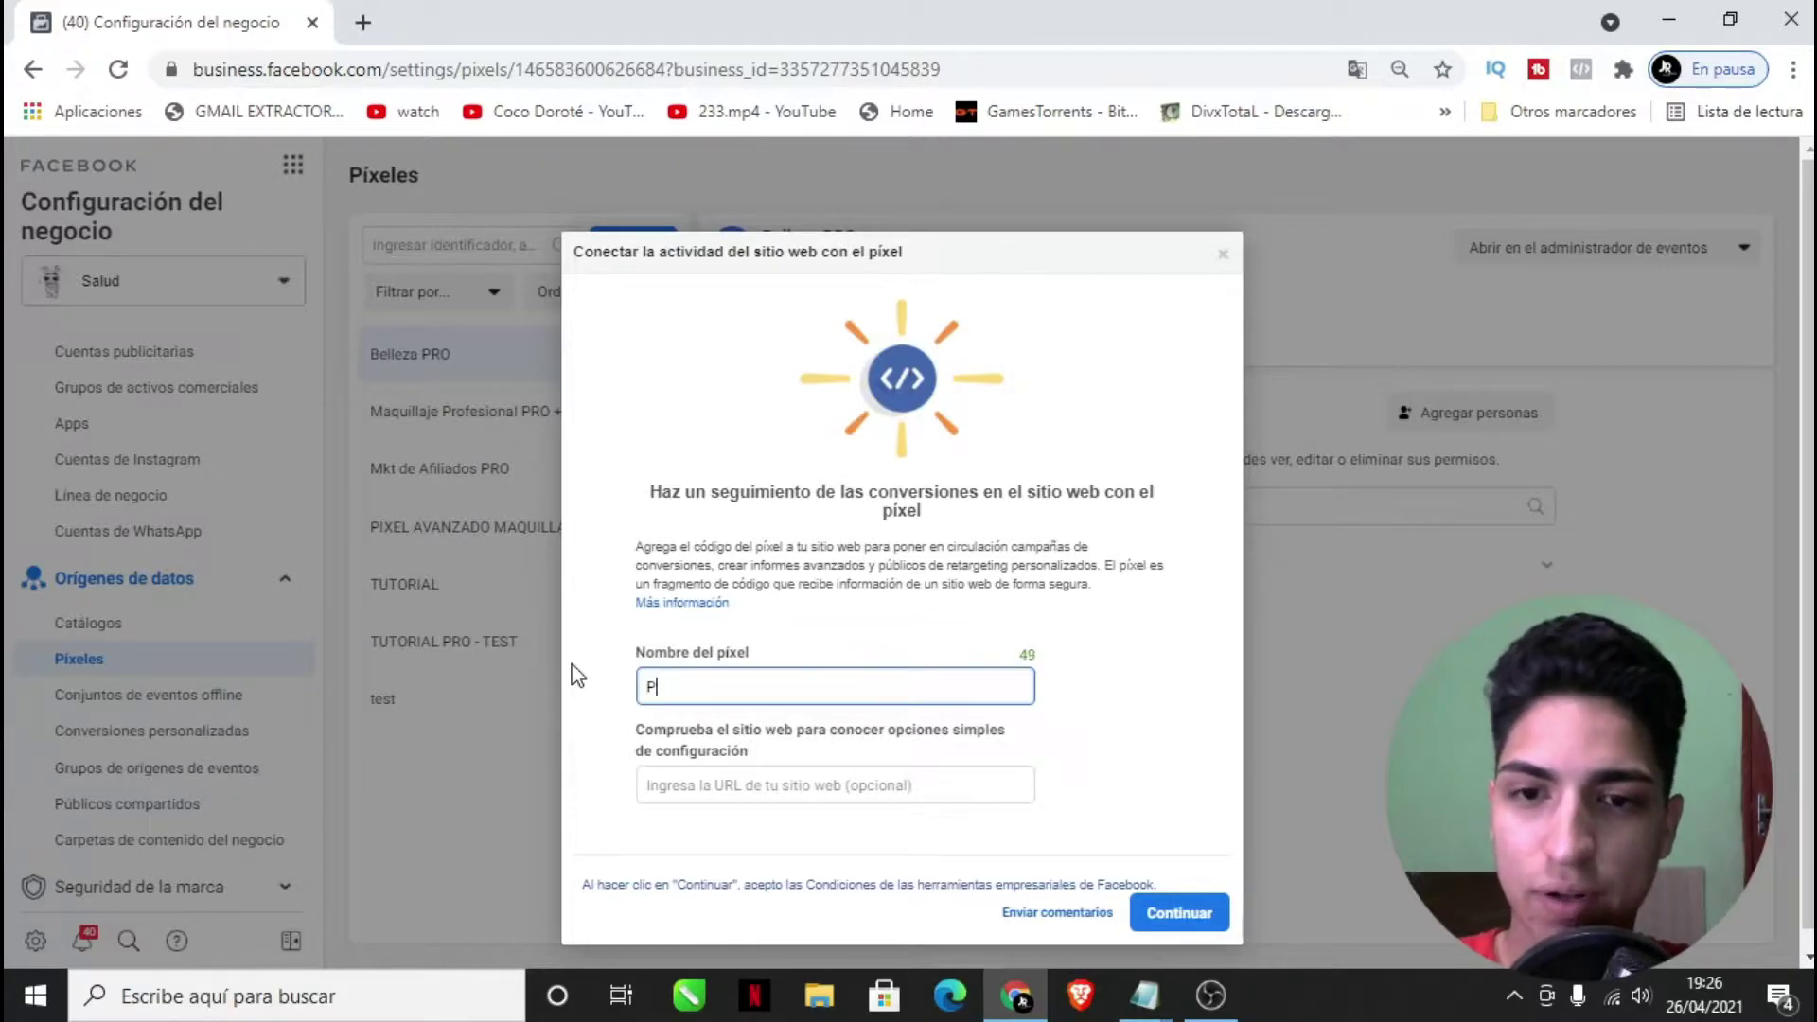
text(asteleria y Decoracion PRO)
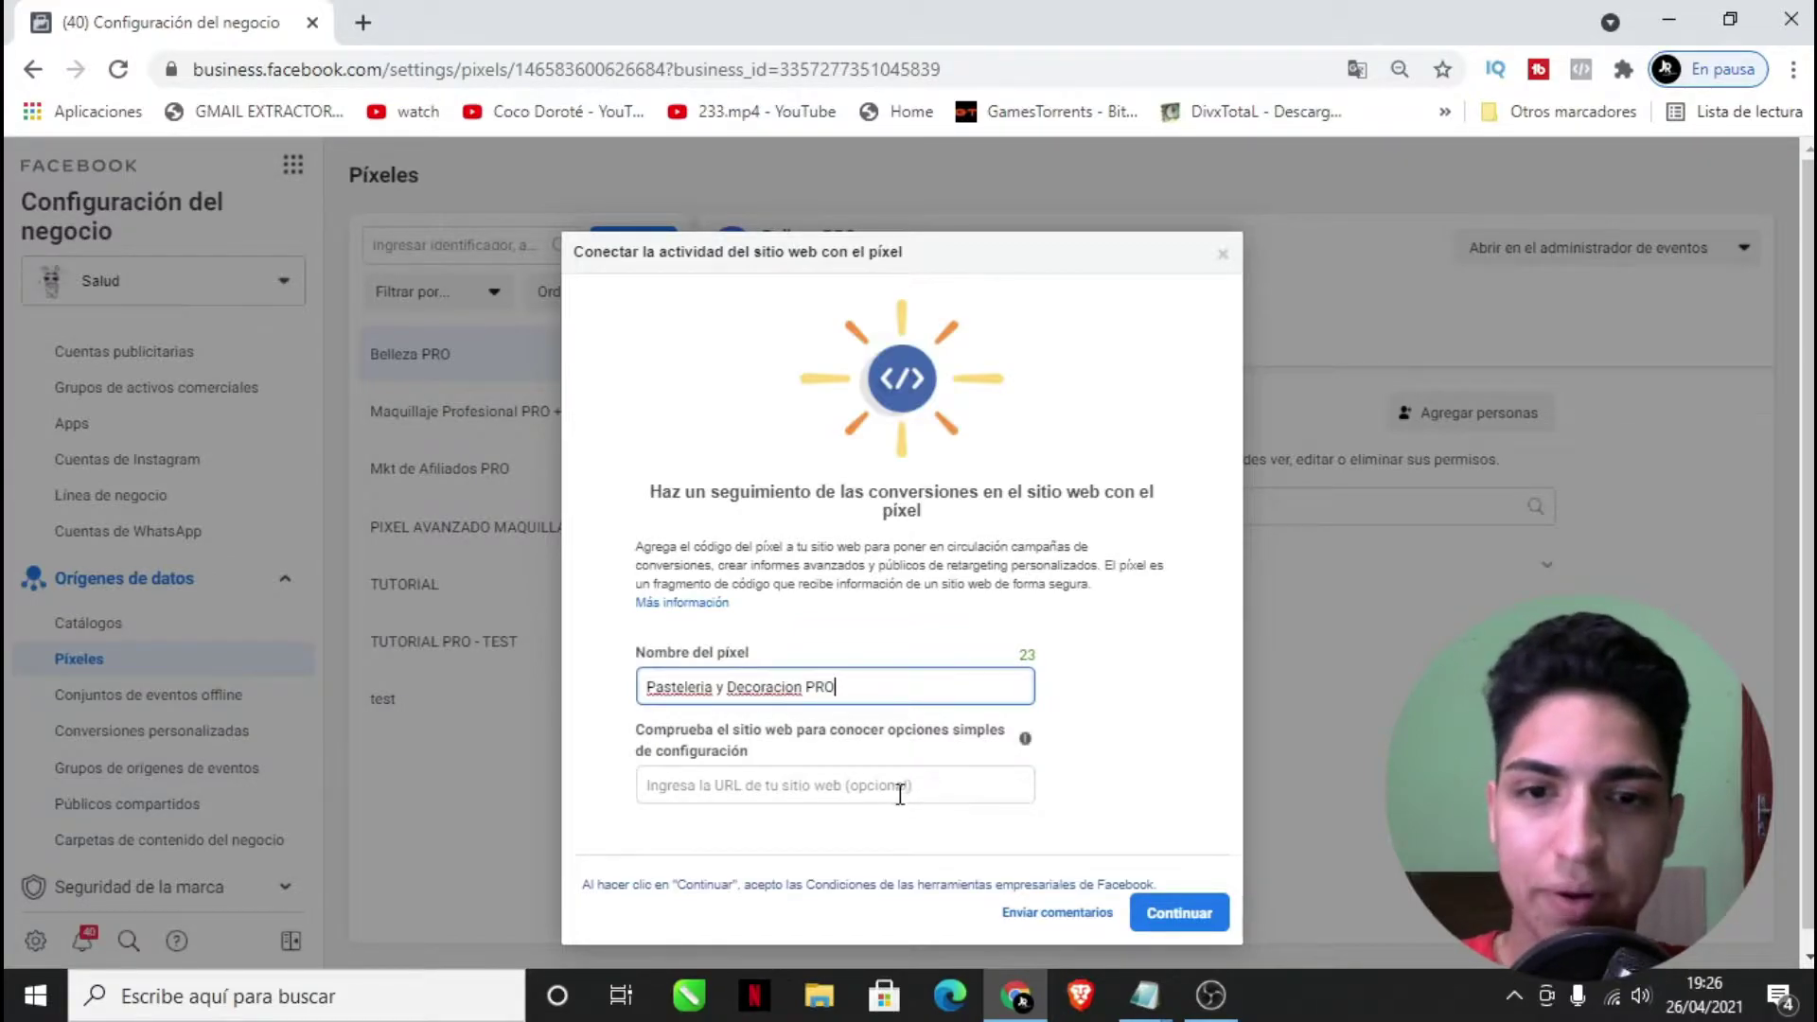
click(829, 782)
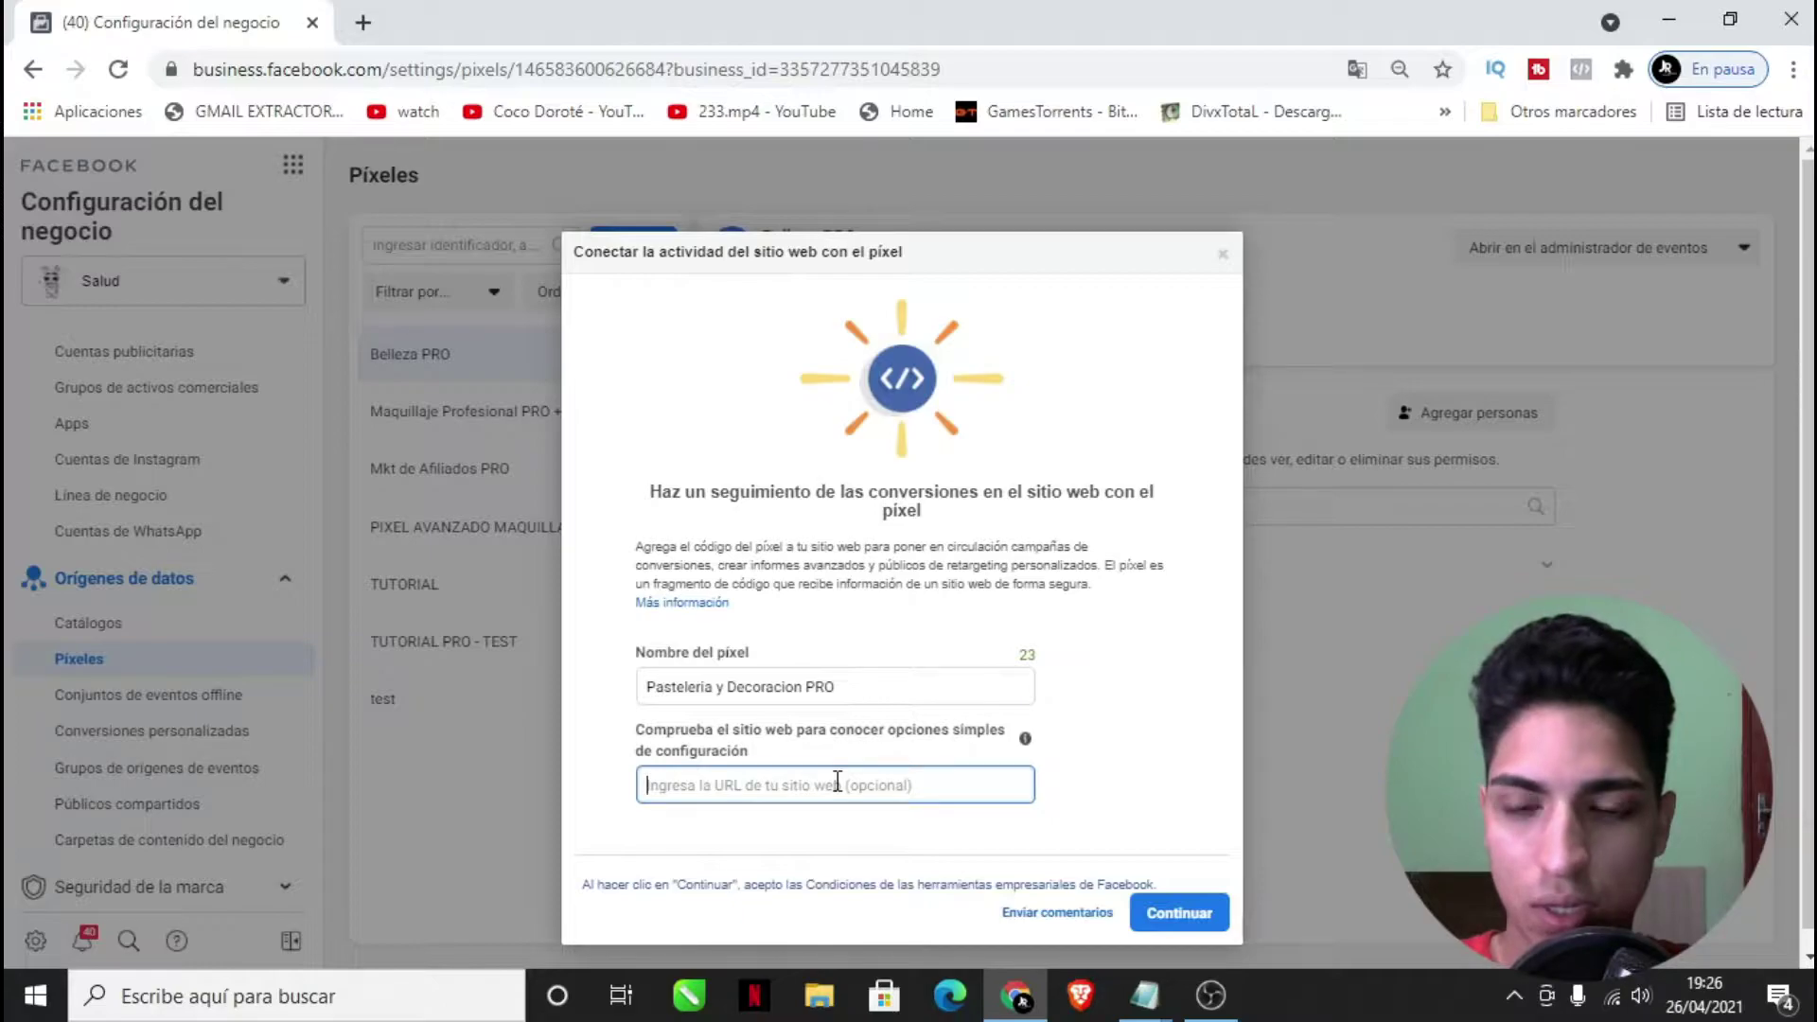
text(mejorescur)
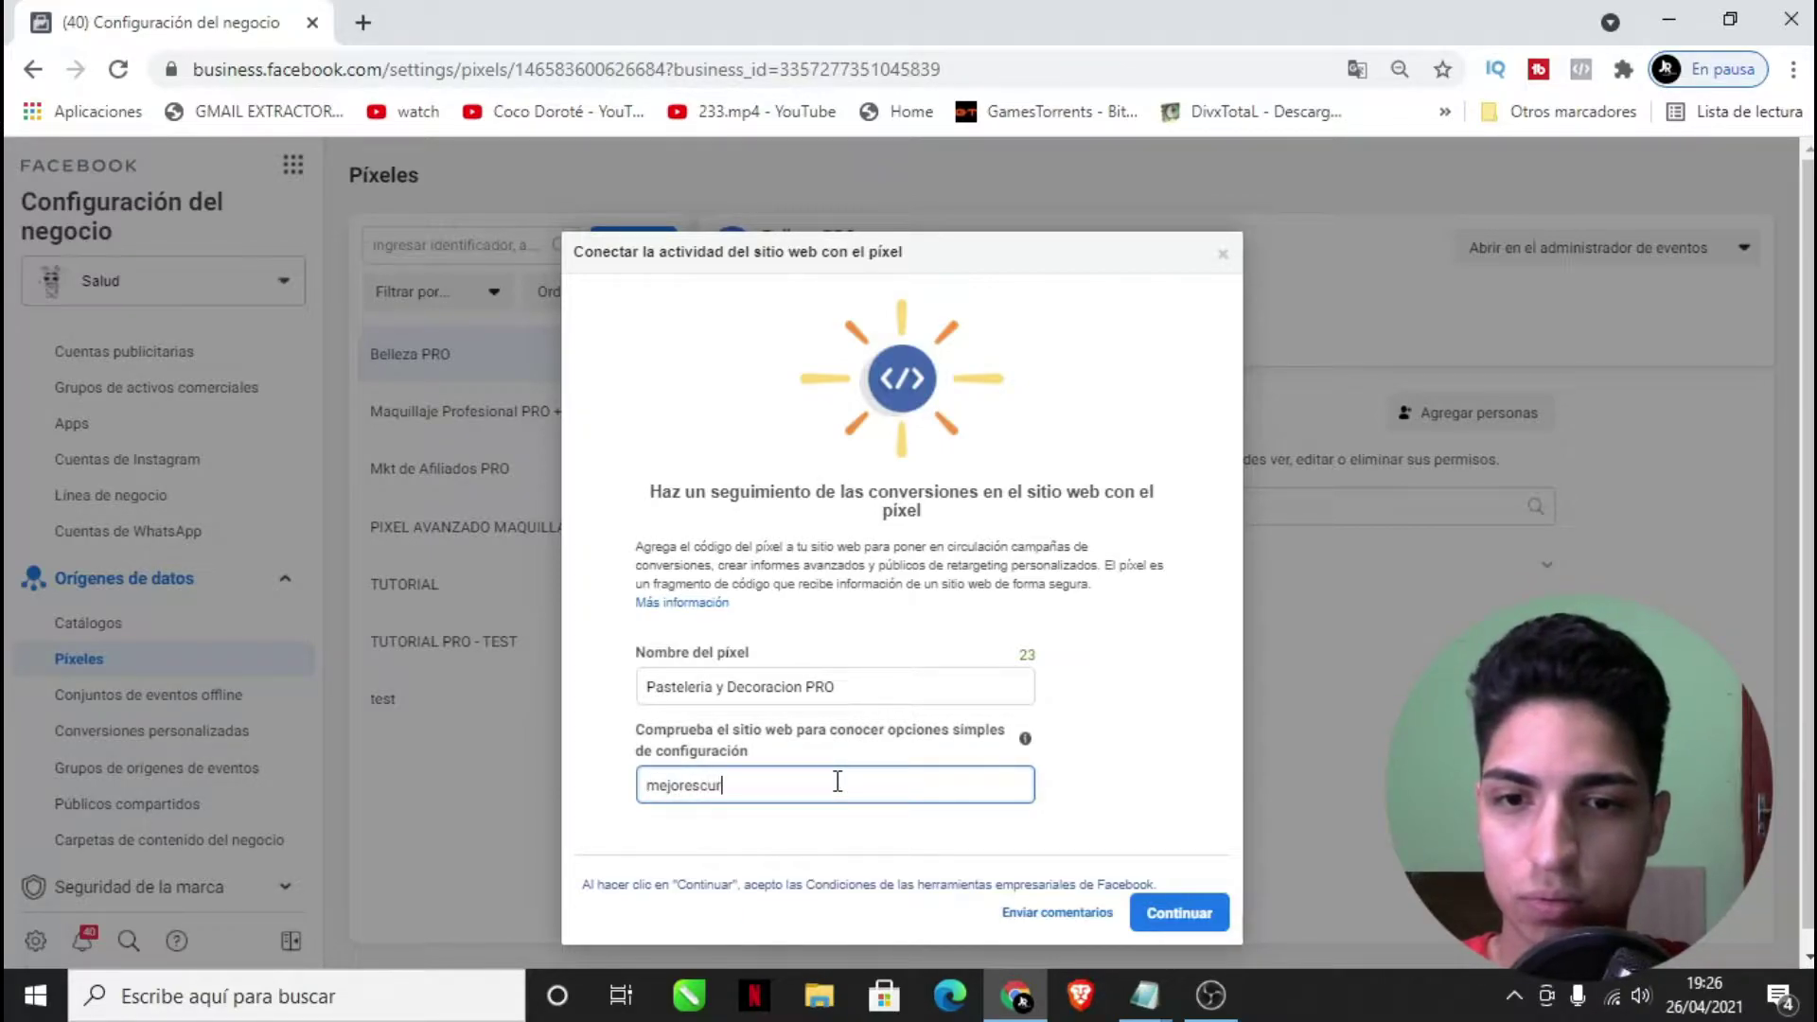
text(sosdelmundo.website/pasteleria-y-decor)
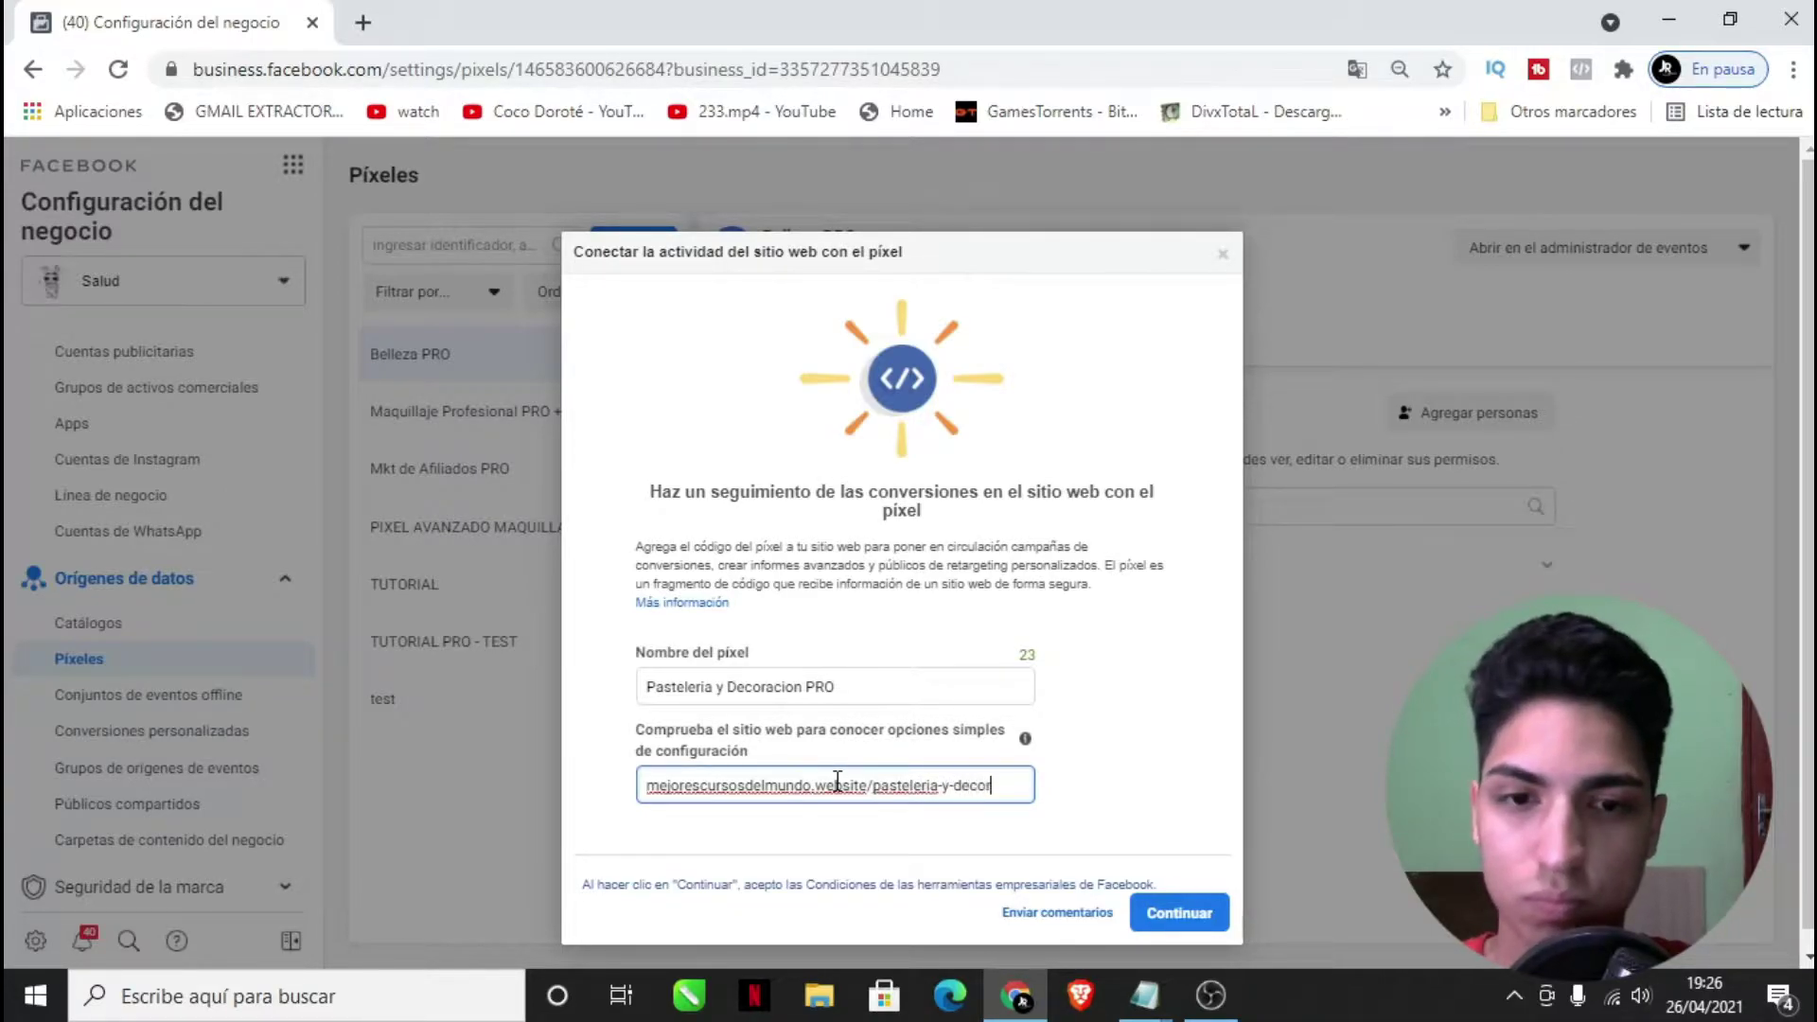
text(n)
click(1178, 914)
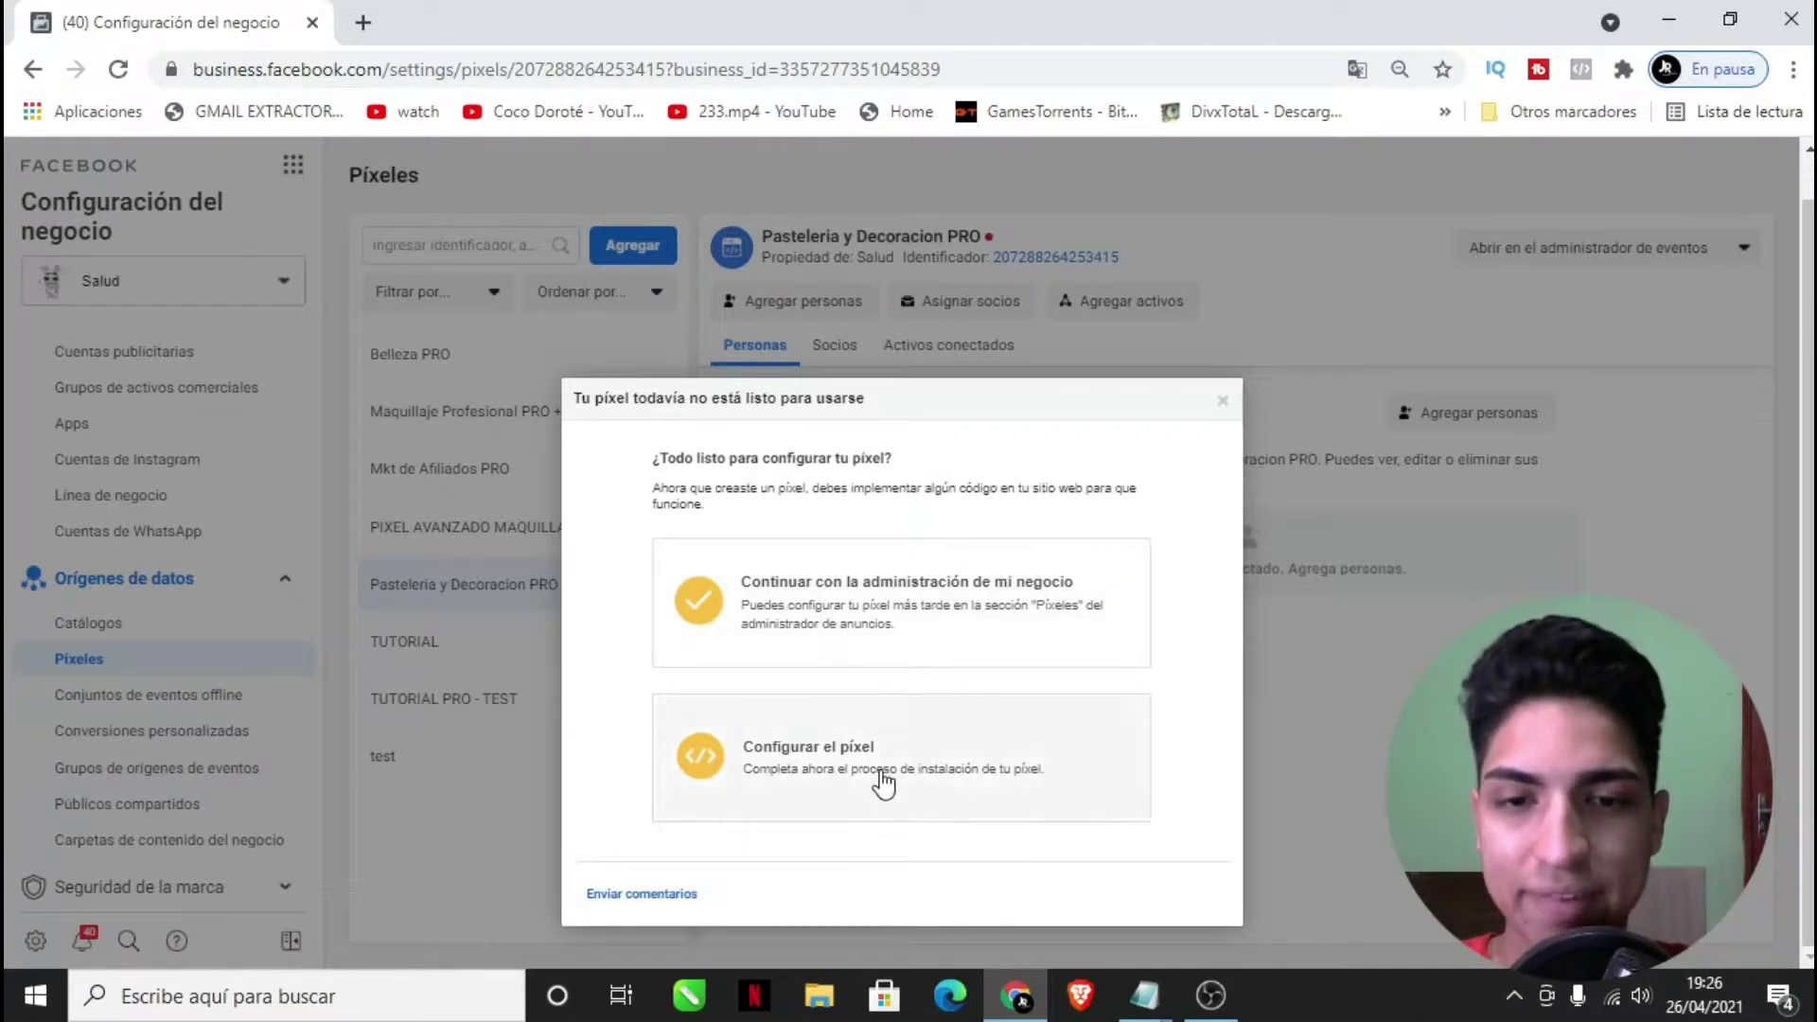
- Start configuring the new pixel with manual code installation and copy its base code to the clipboard
click(844, 771)
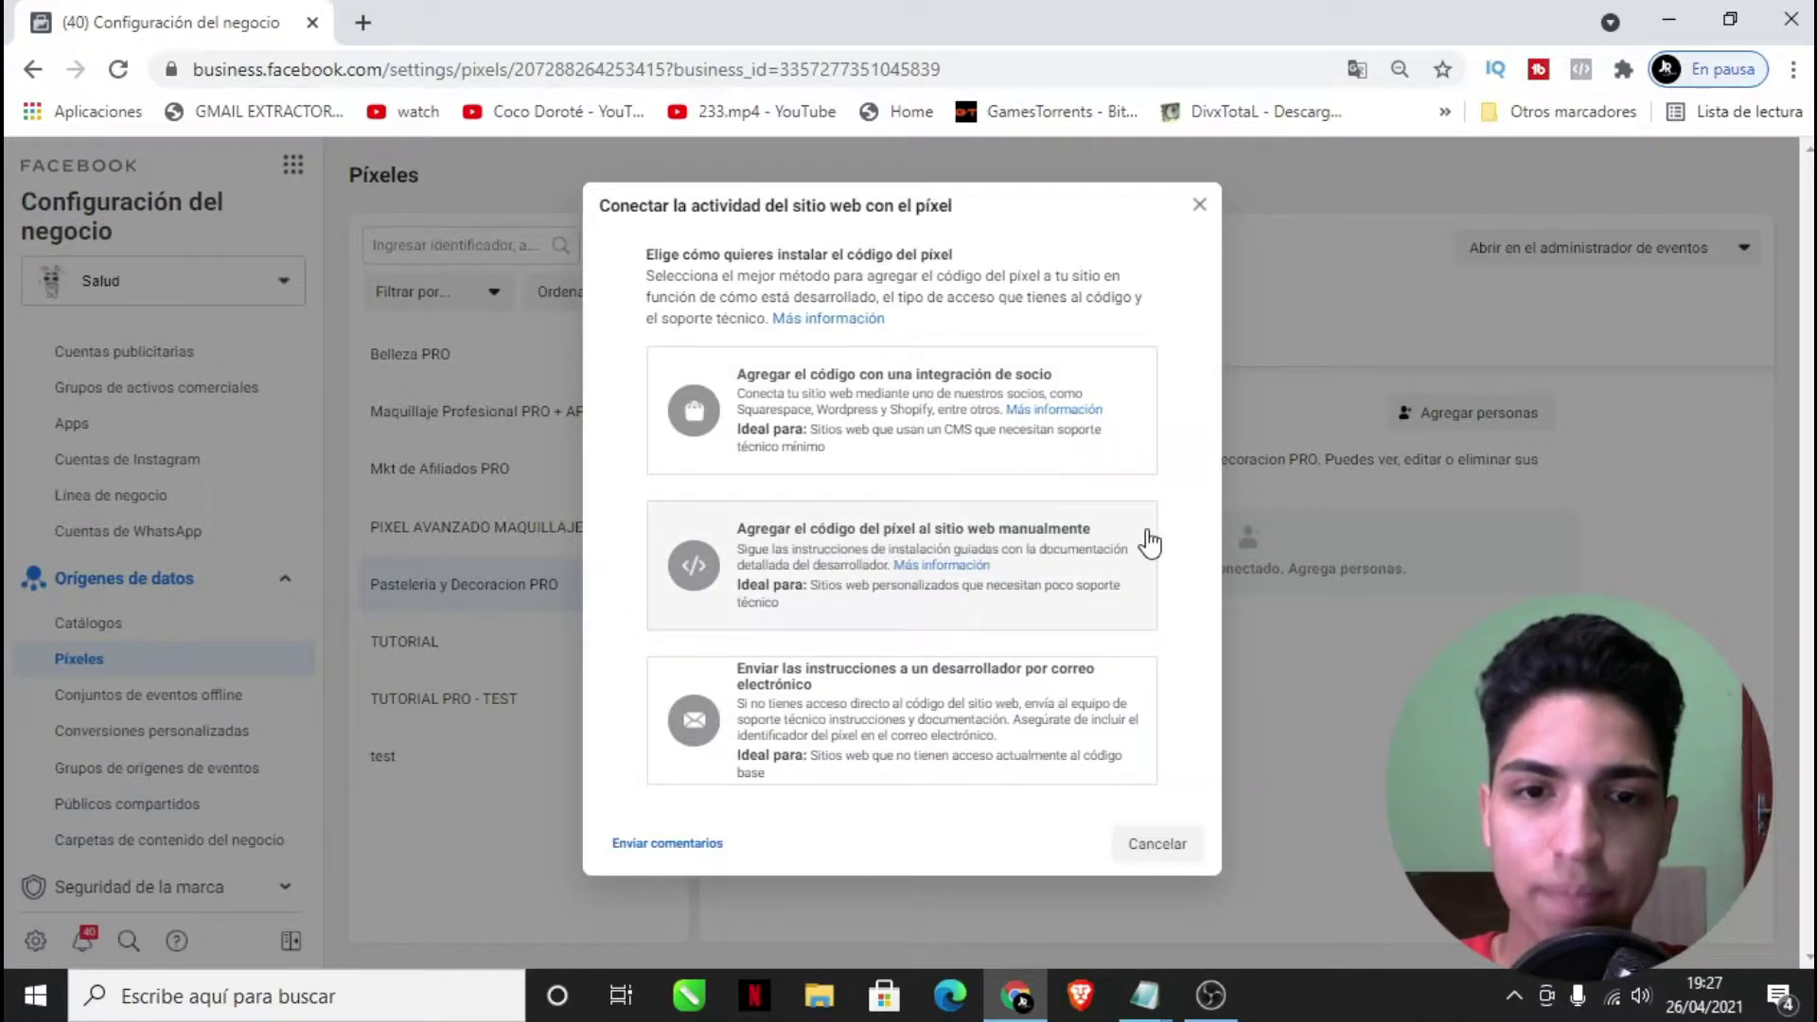
click(833, 537)
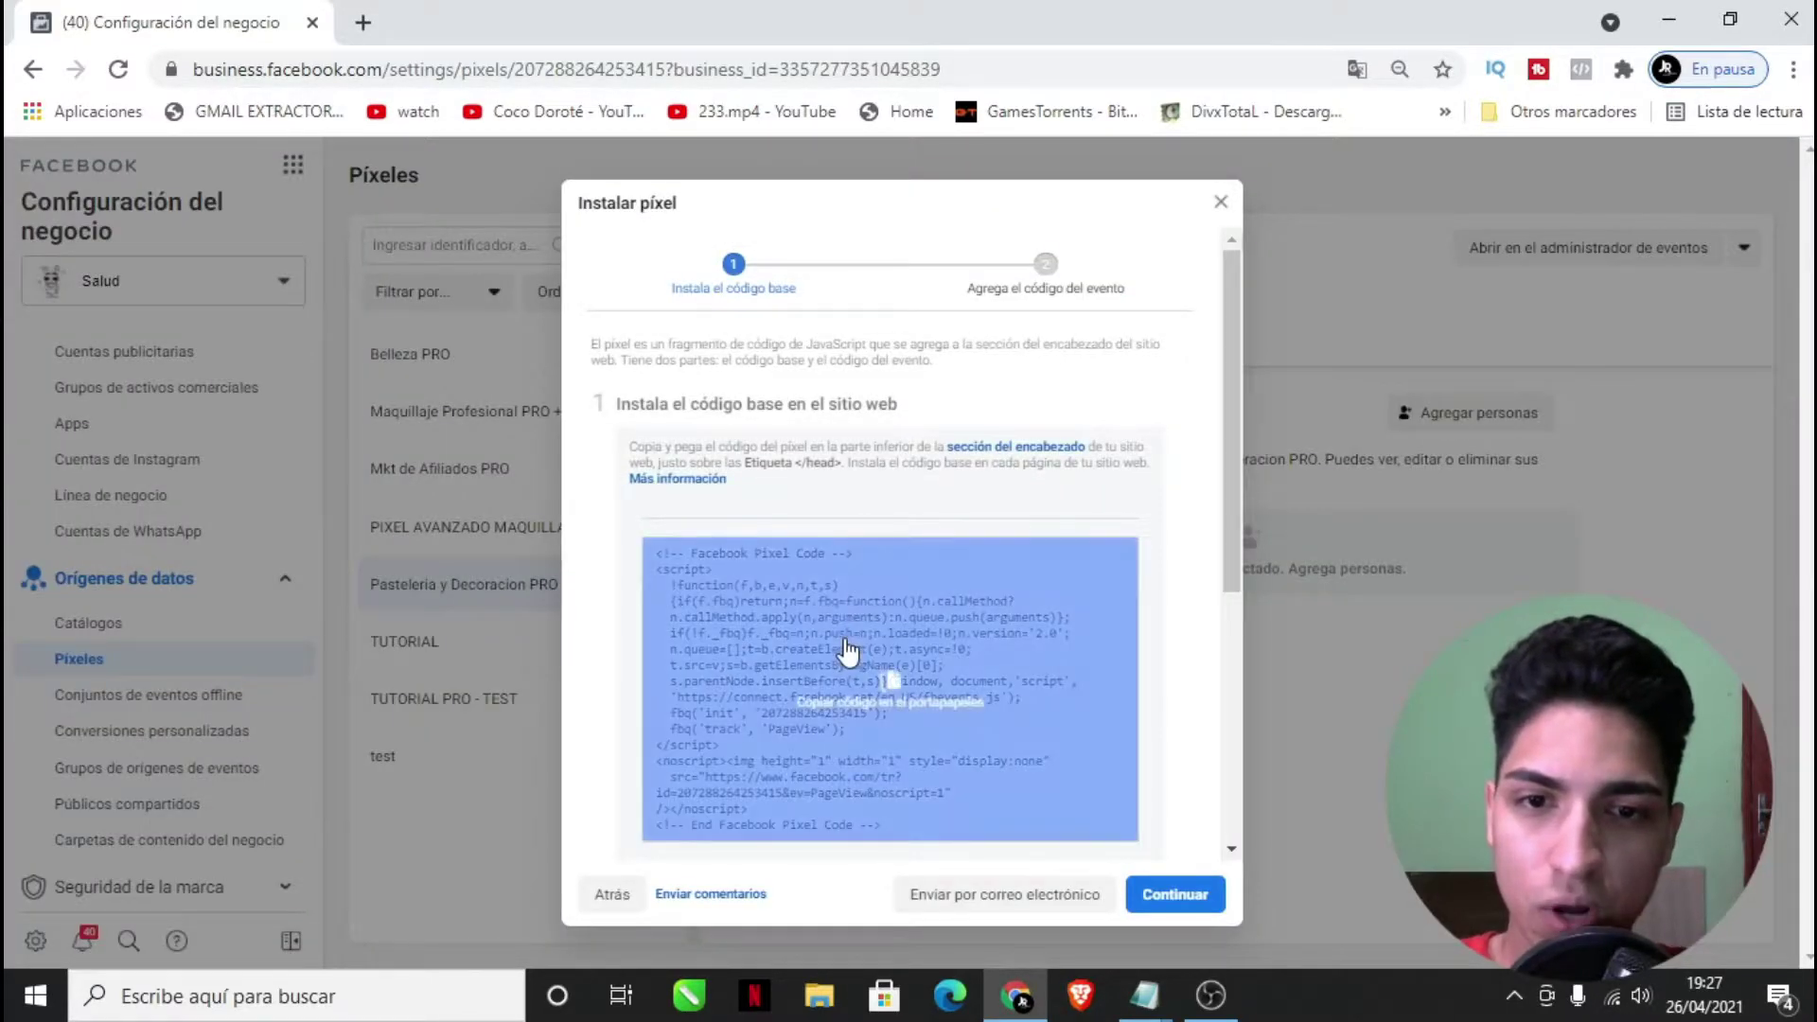
scroll(925, 516, down, 1)
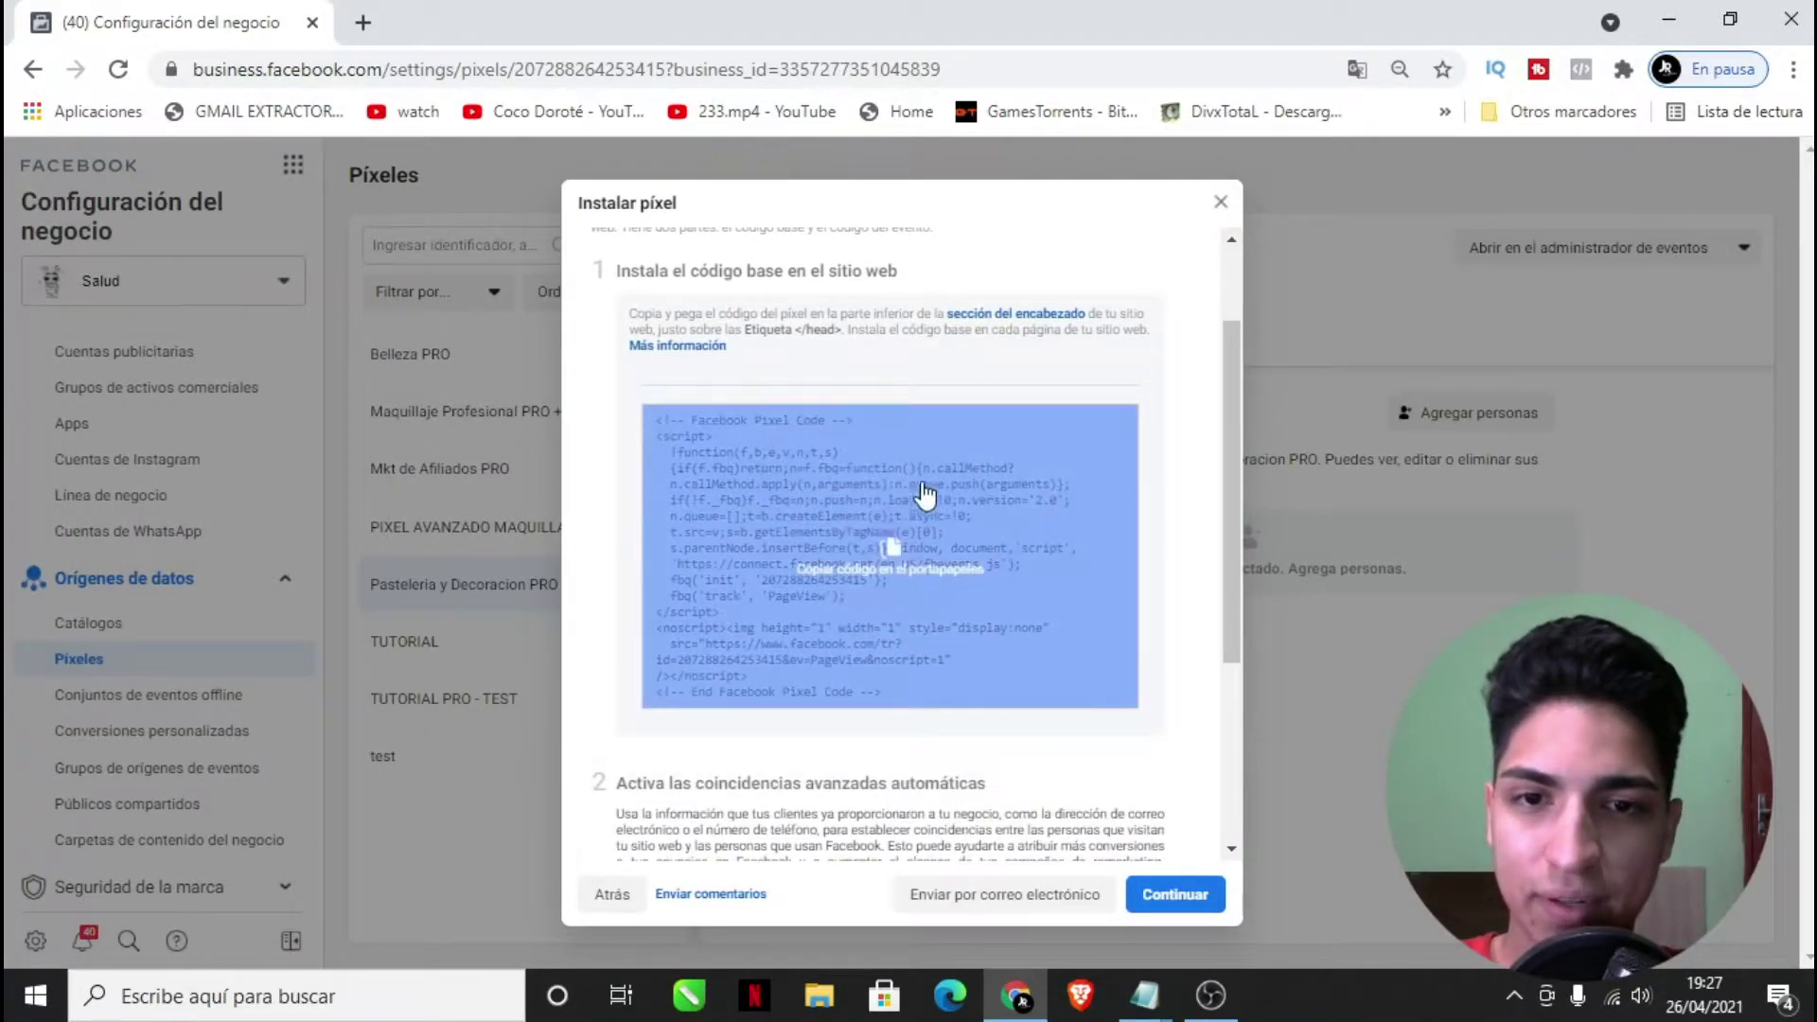
click(866, 487)
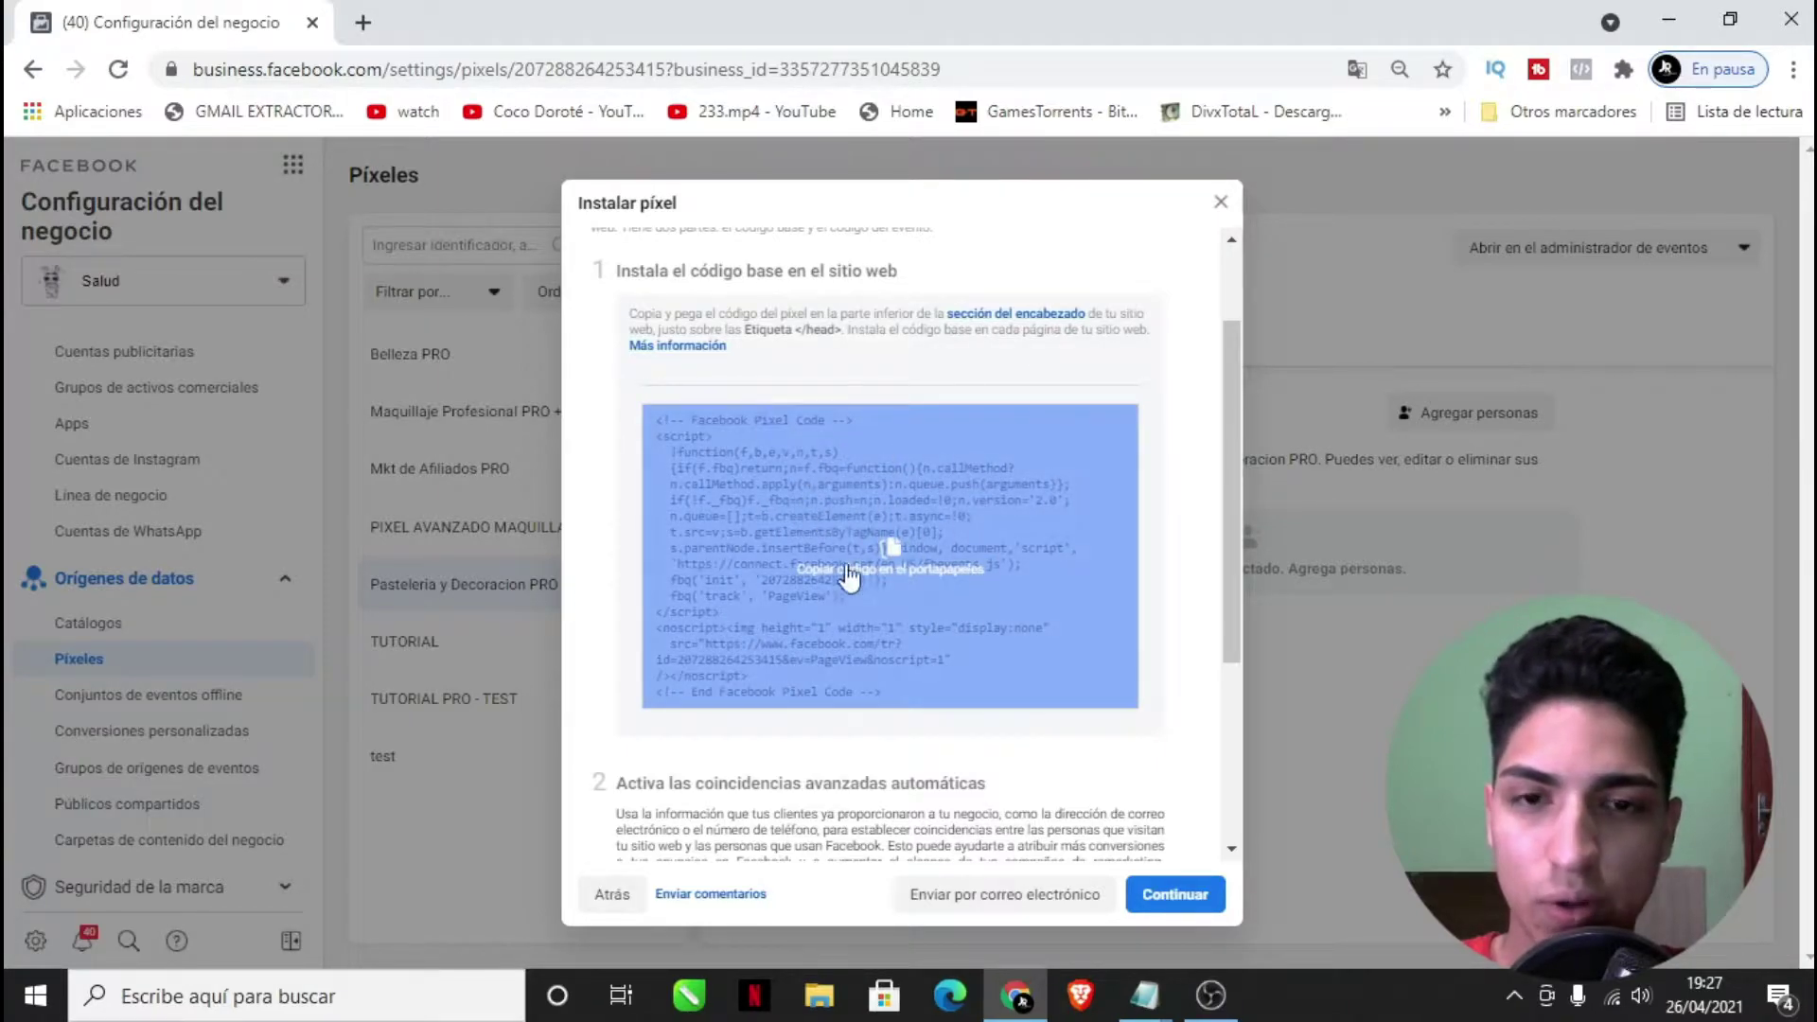
click(882, 510)
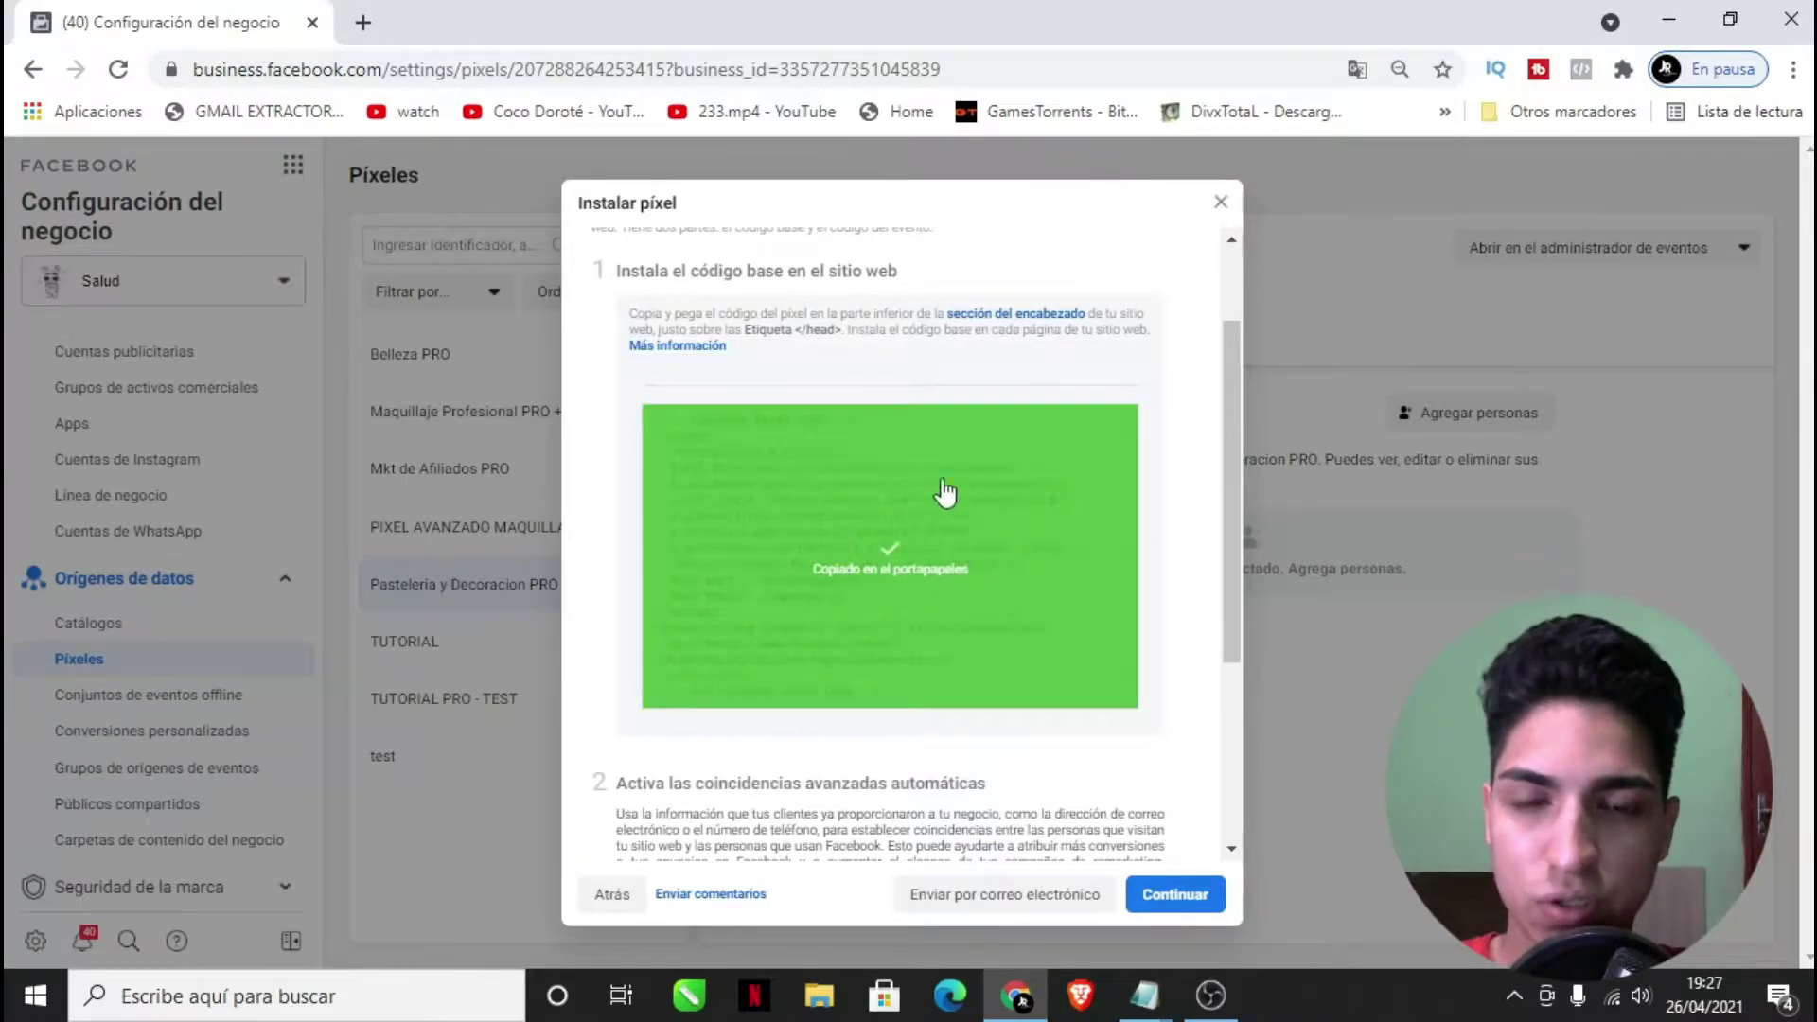
- Open the website's WordPress dashboard in a new browser tab at mejorescursosdelmundo.website/admin
click(357, 22)
text(mejo)
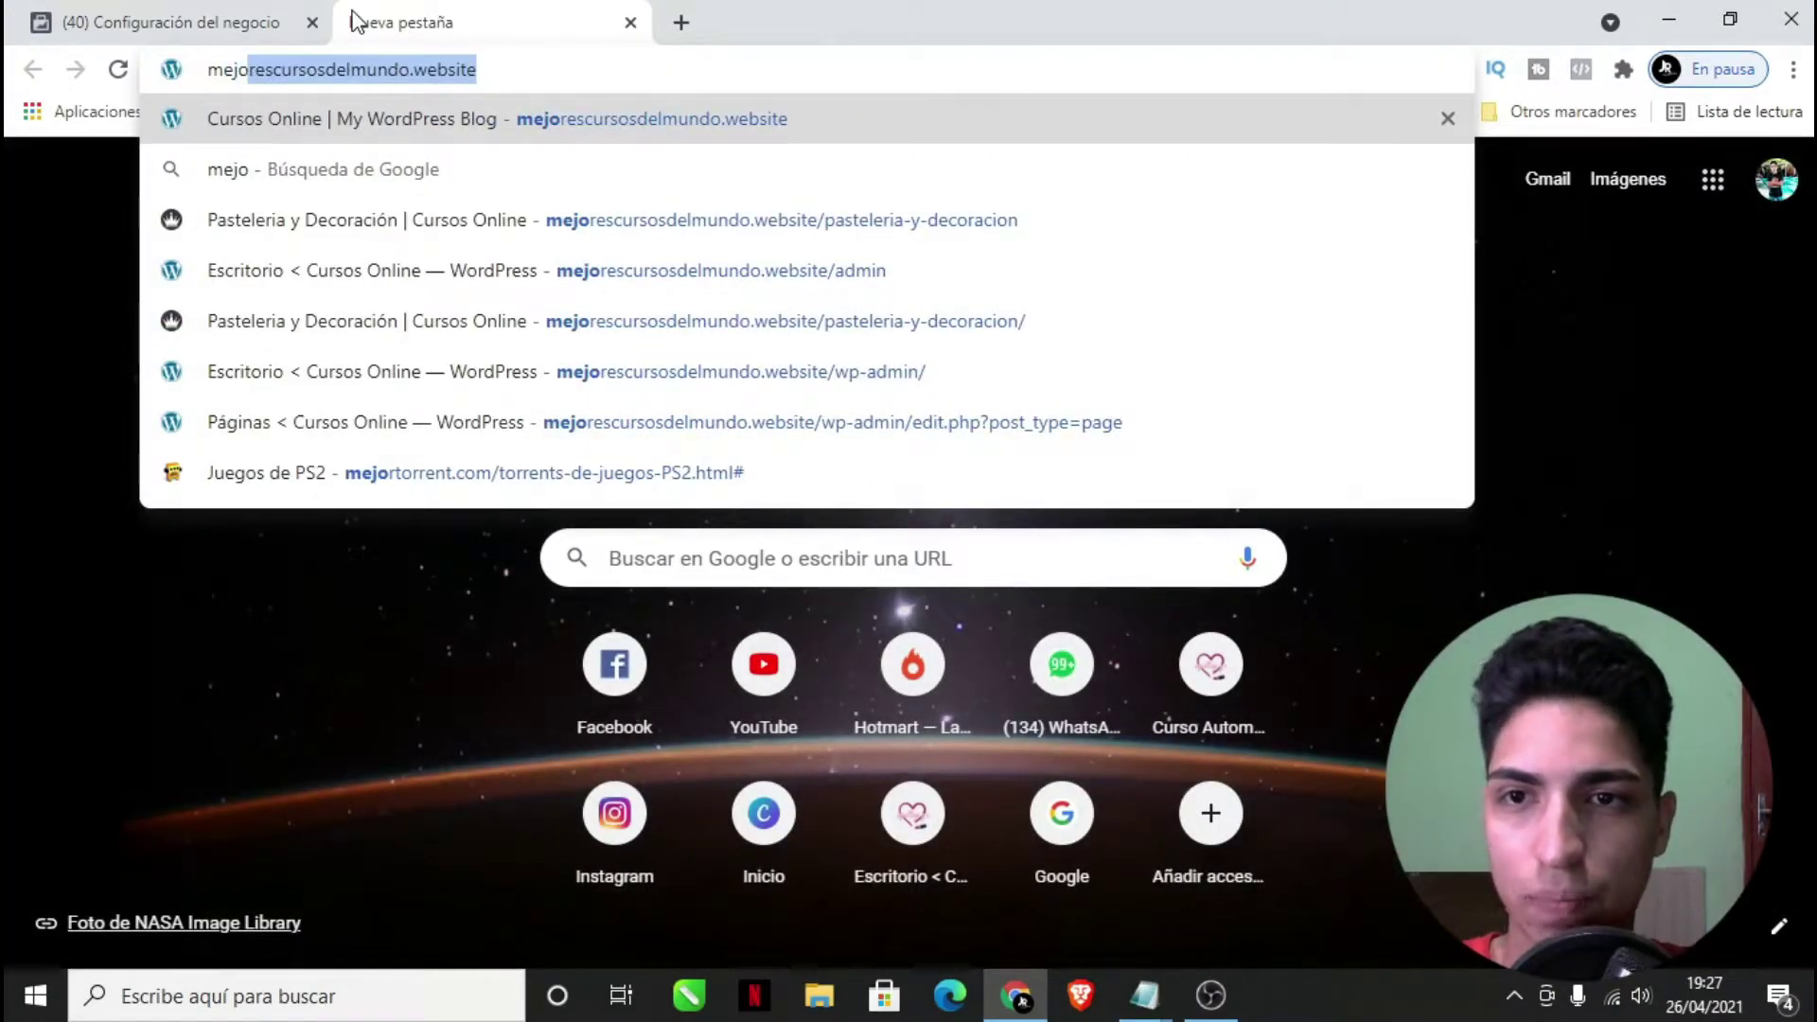
key(Right)
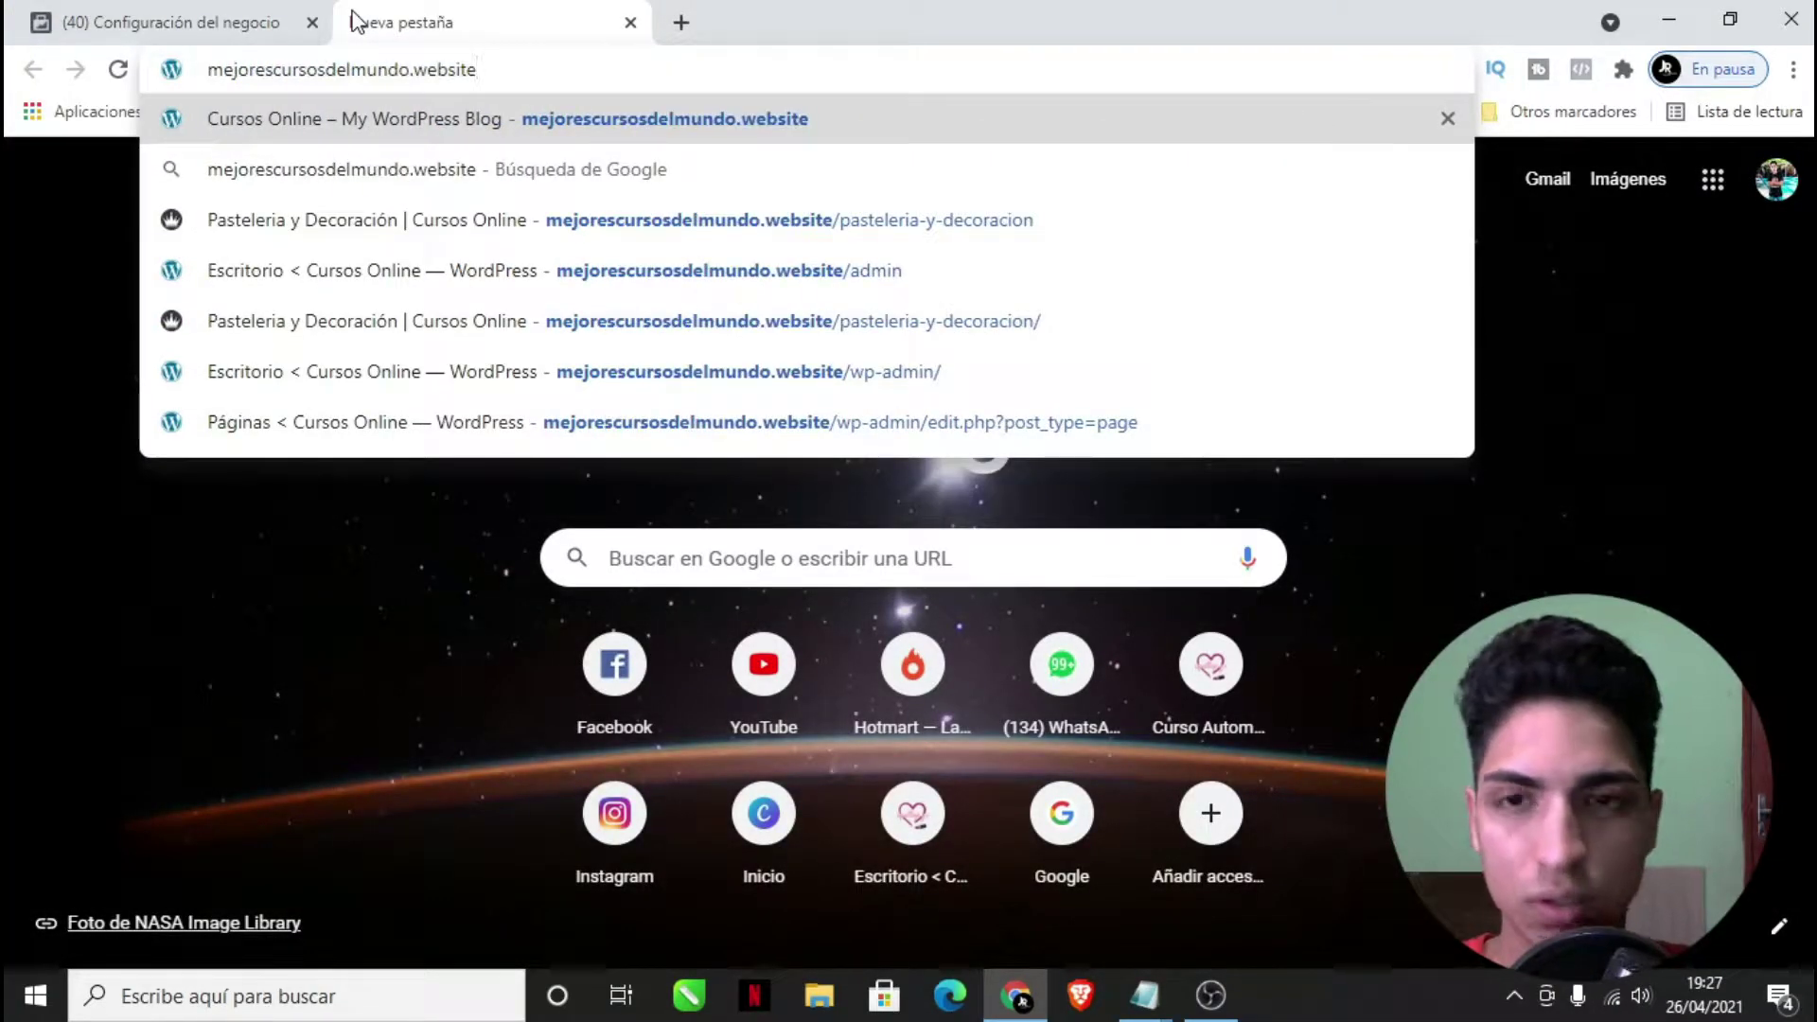
text(/admin)
key(Return)
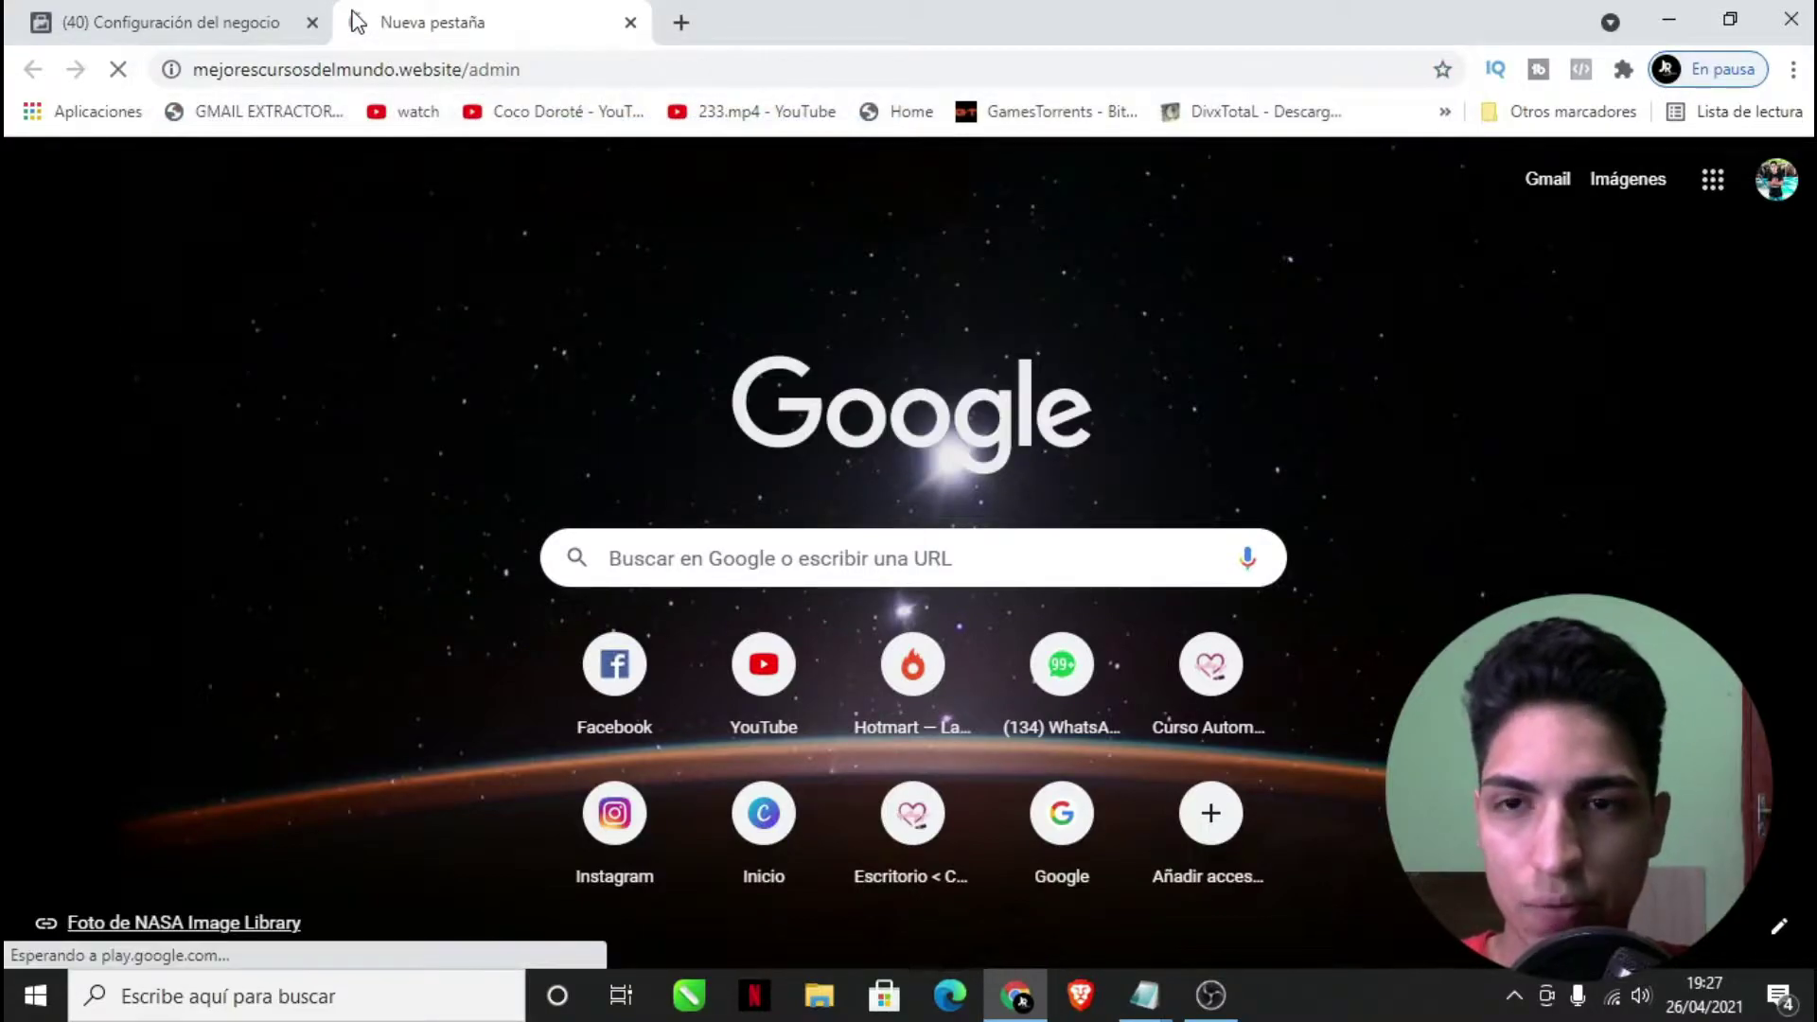
click(256, 21)
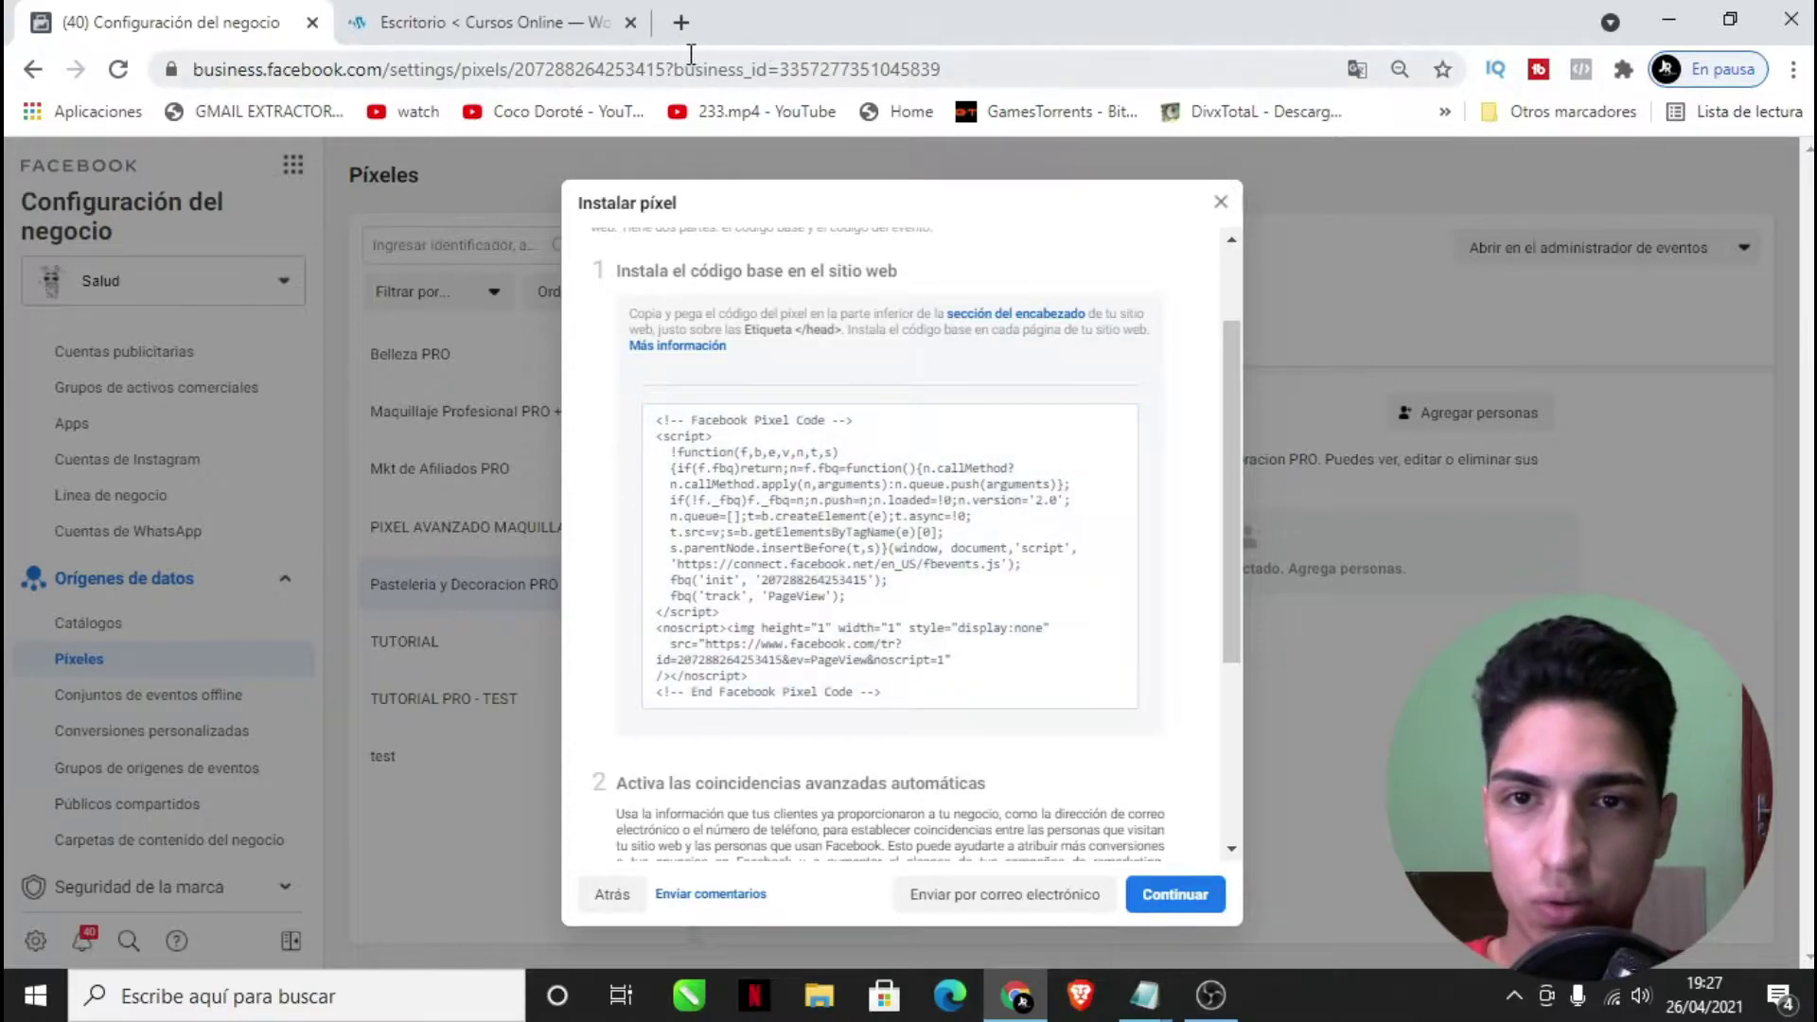
click(505, 17)
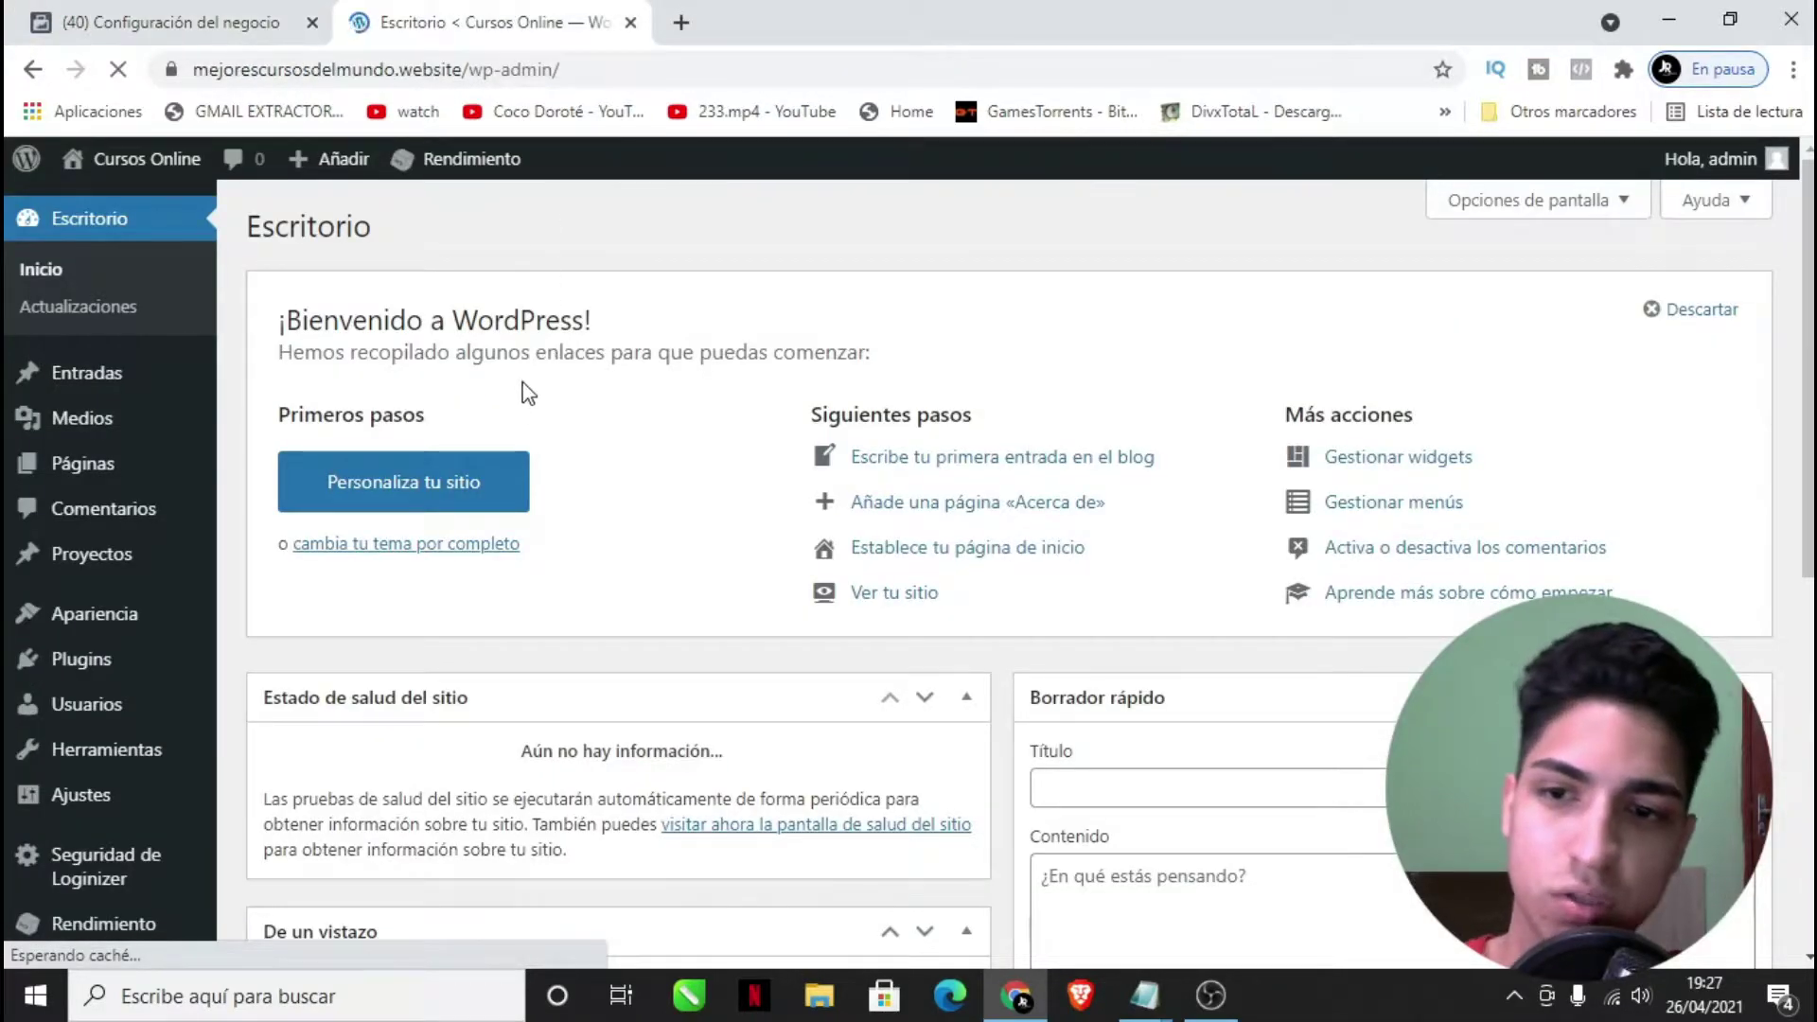
- Open the Integración section of the Divi theme options in WordPress
scroll(57, 455, down, 4)
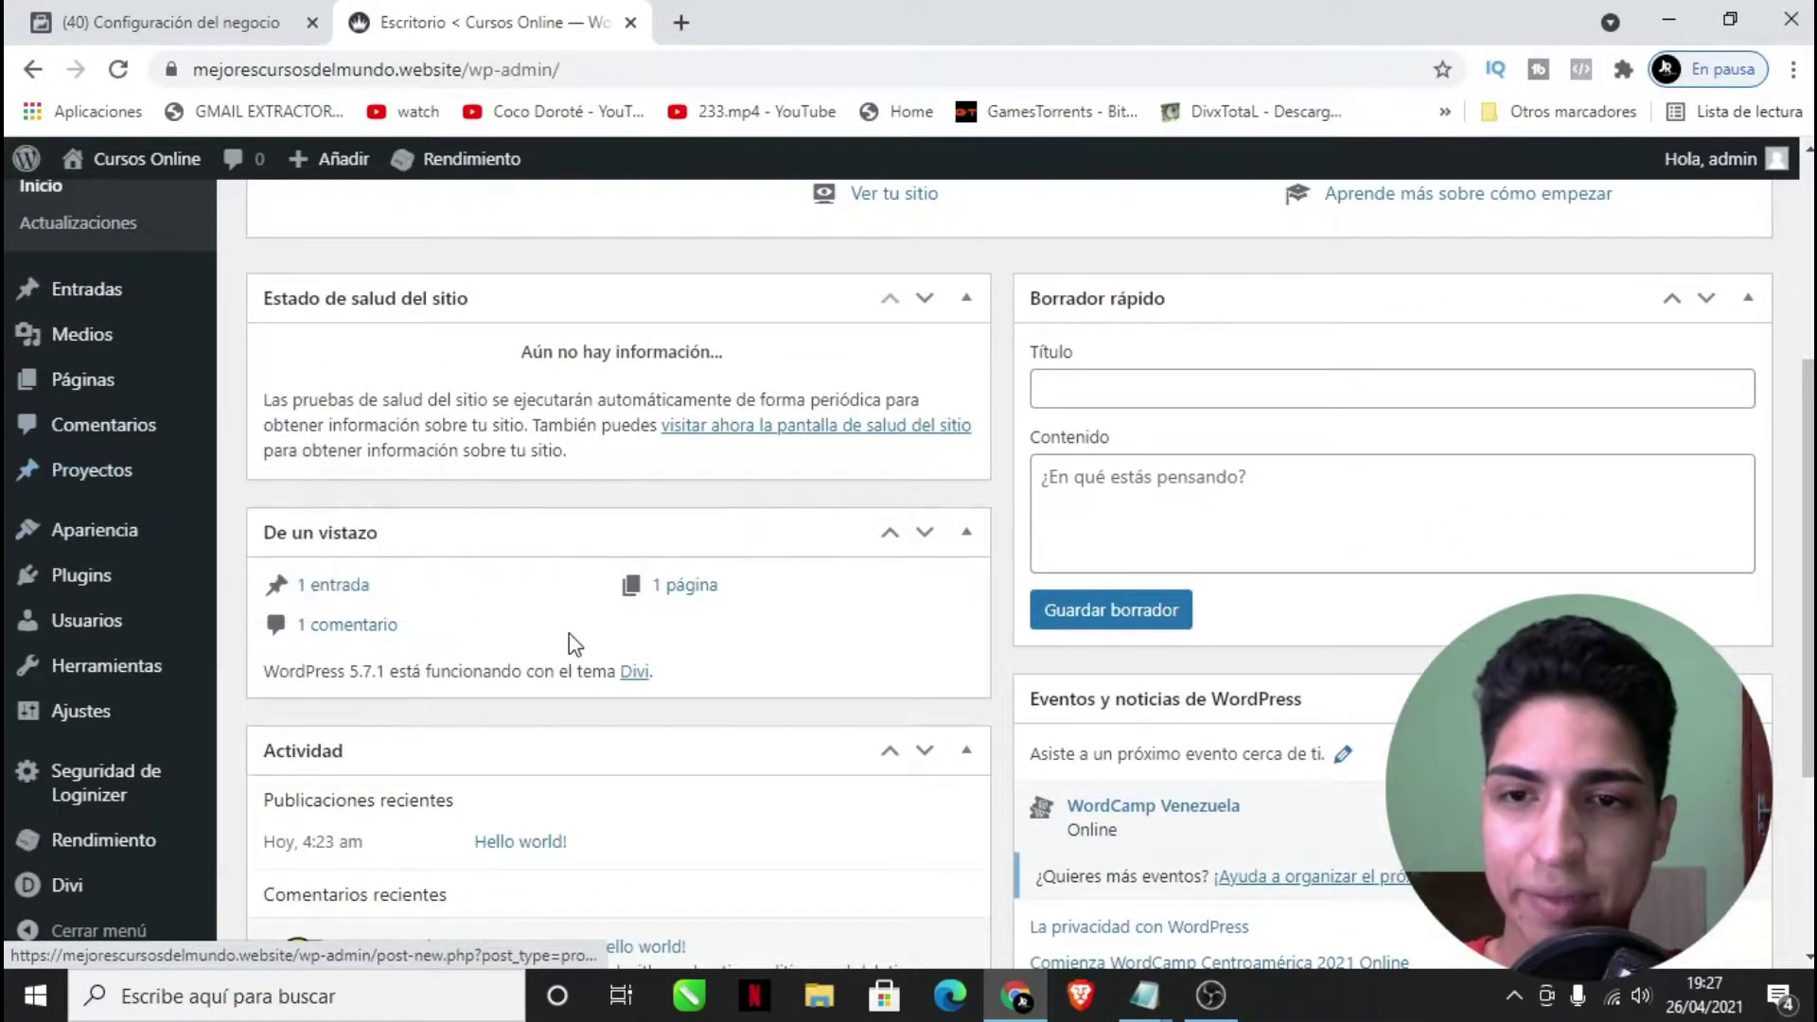
scroll(540, 606, up, 3)
scroll(57, 643, down, 3)
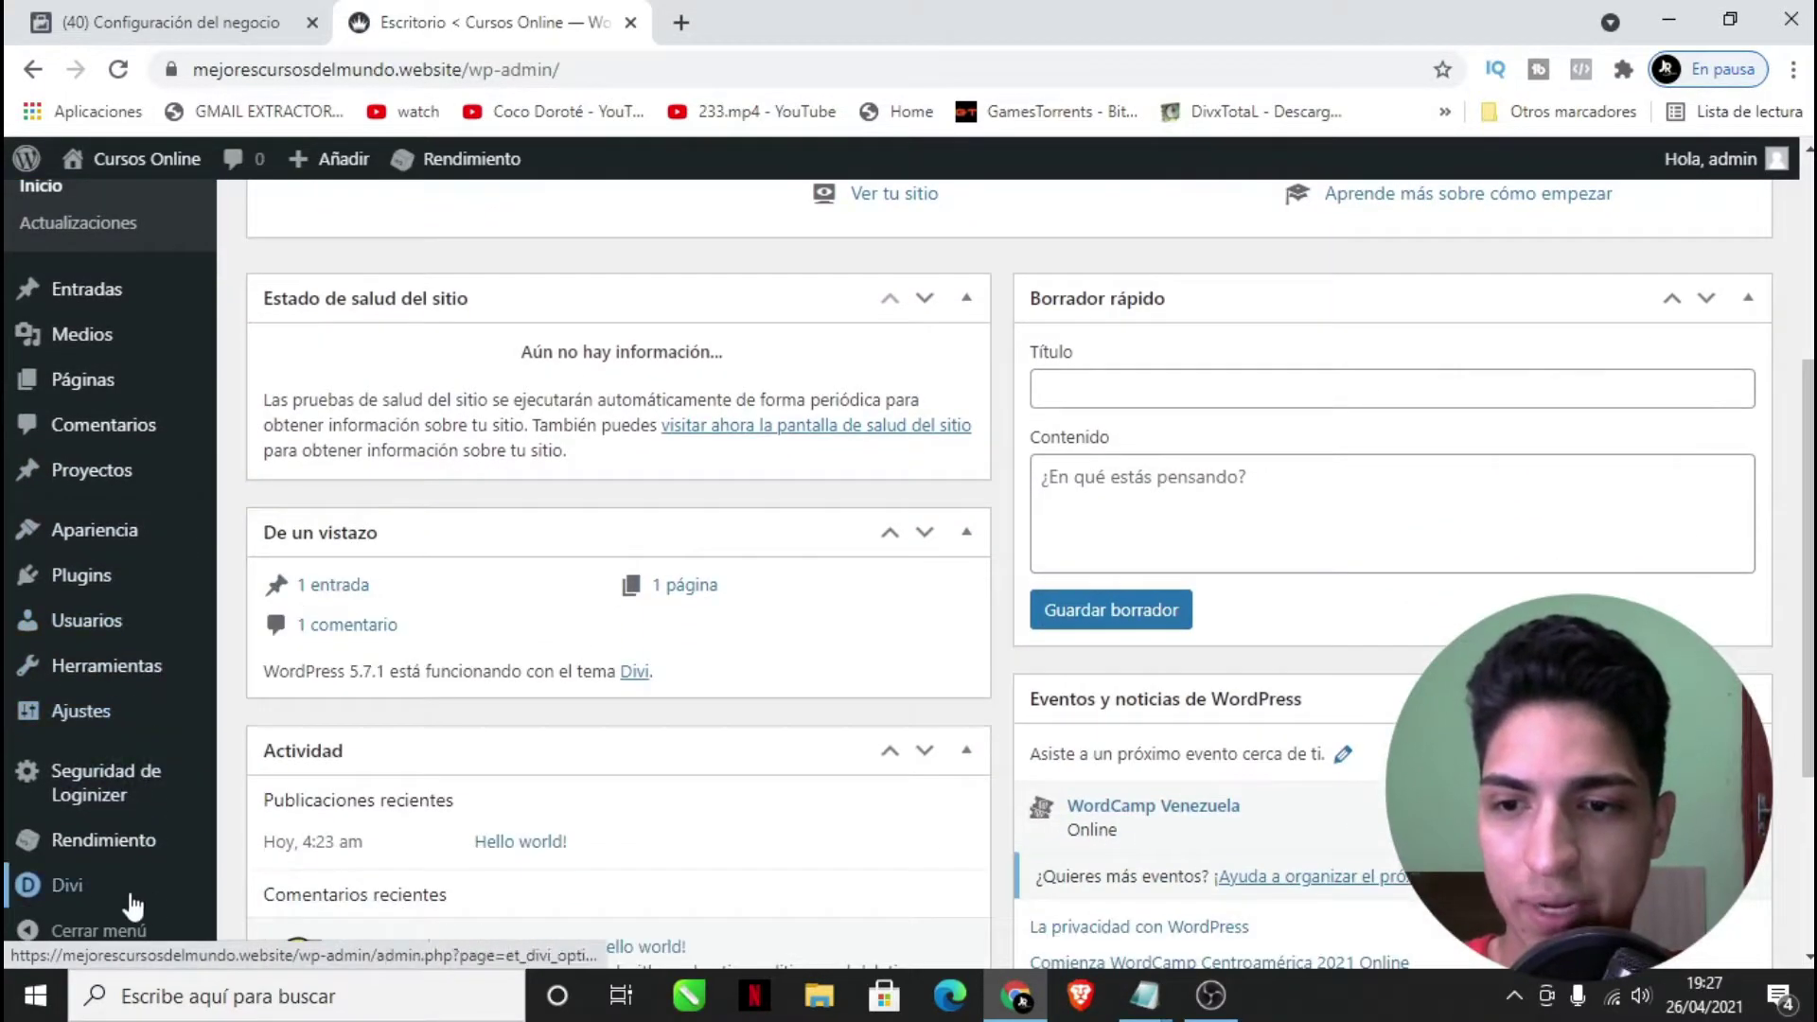
click(36, 889)
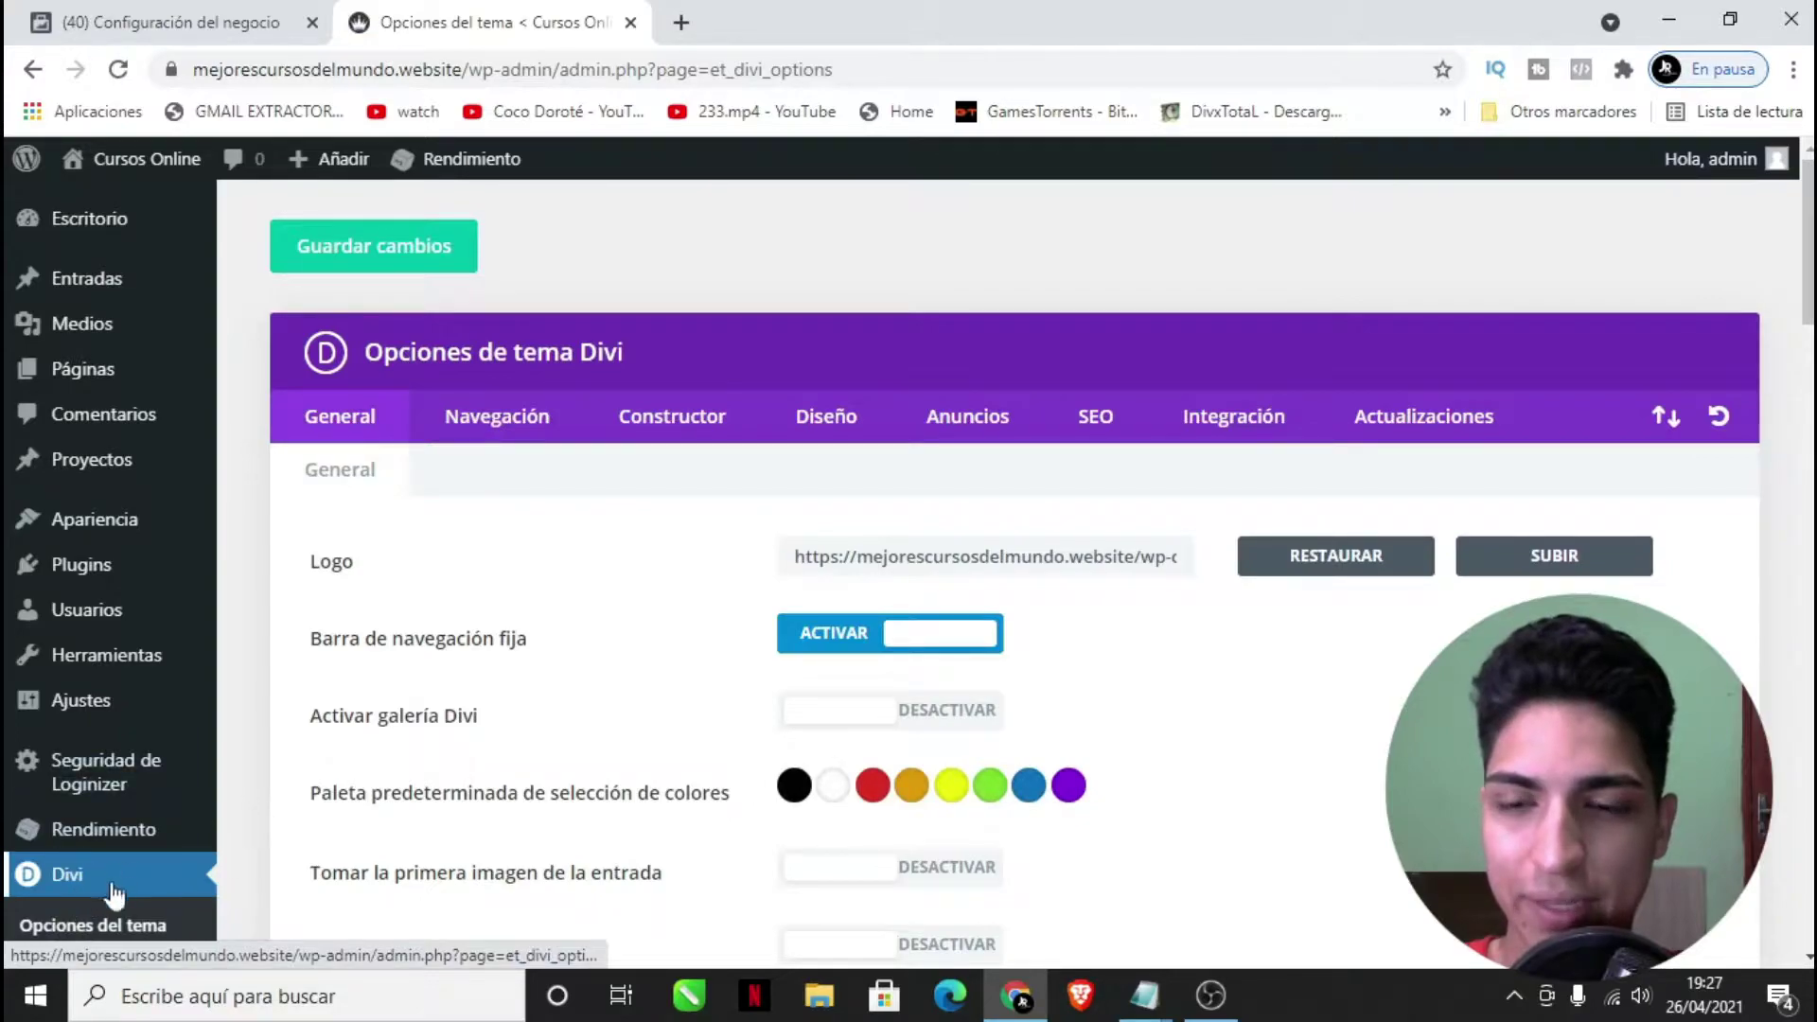
click(1222, 424)
- Paste the copied pixel base code into the code field for the blog's <head> and save the theme options
scroll(1133, 519, down, 6)
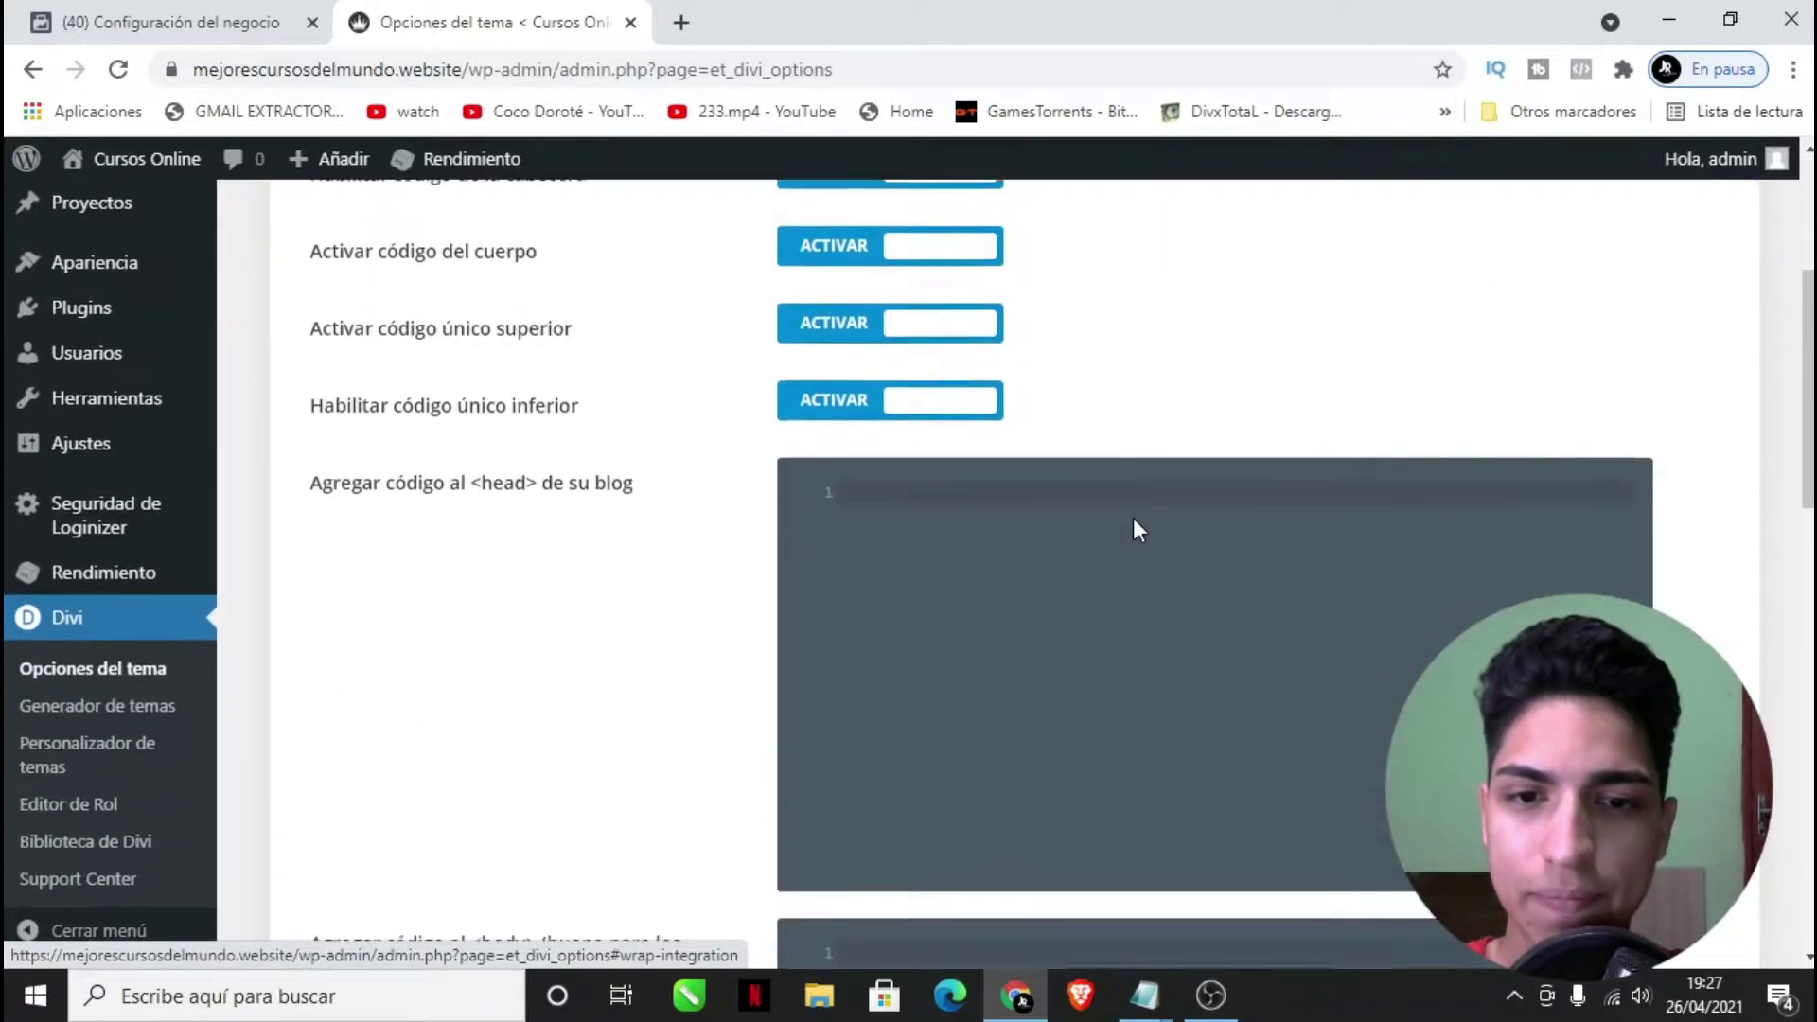
click(866, 343)
key(ctrl+v)
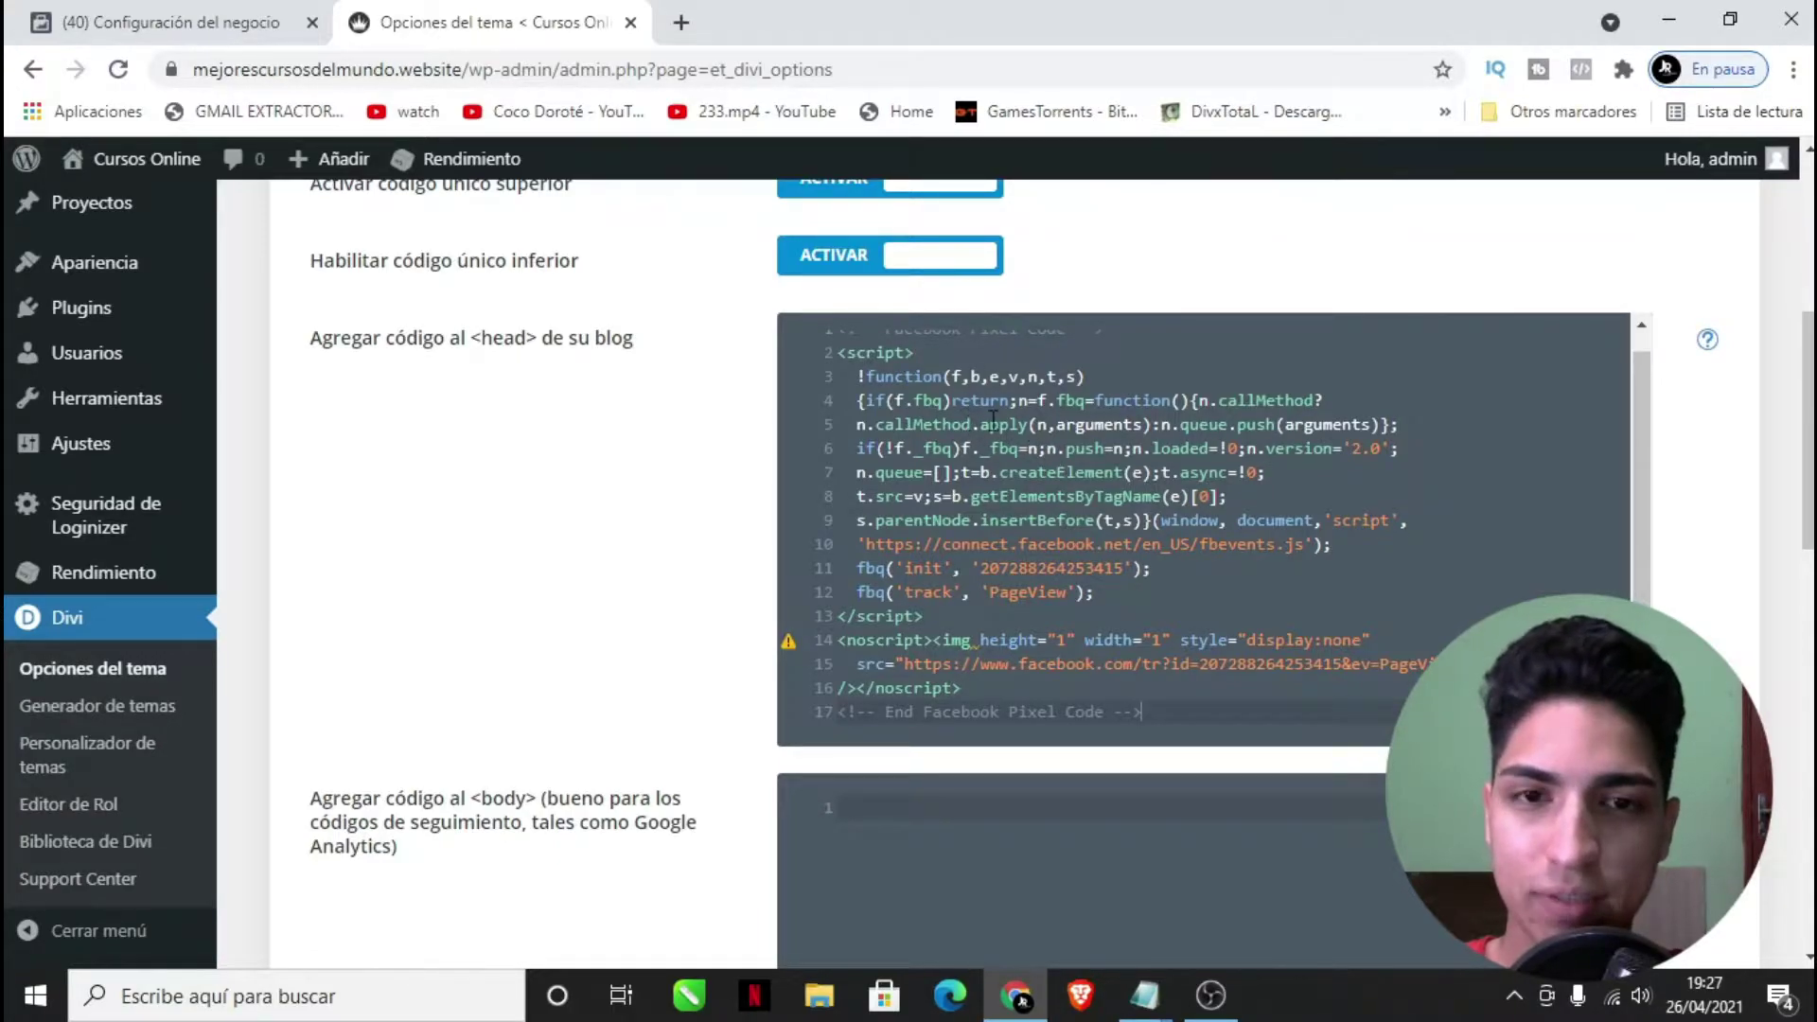
scroll(1072, 509, up, 3)
scroll(1096, 540, down, 4)
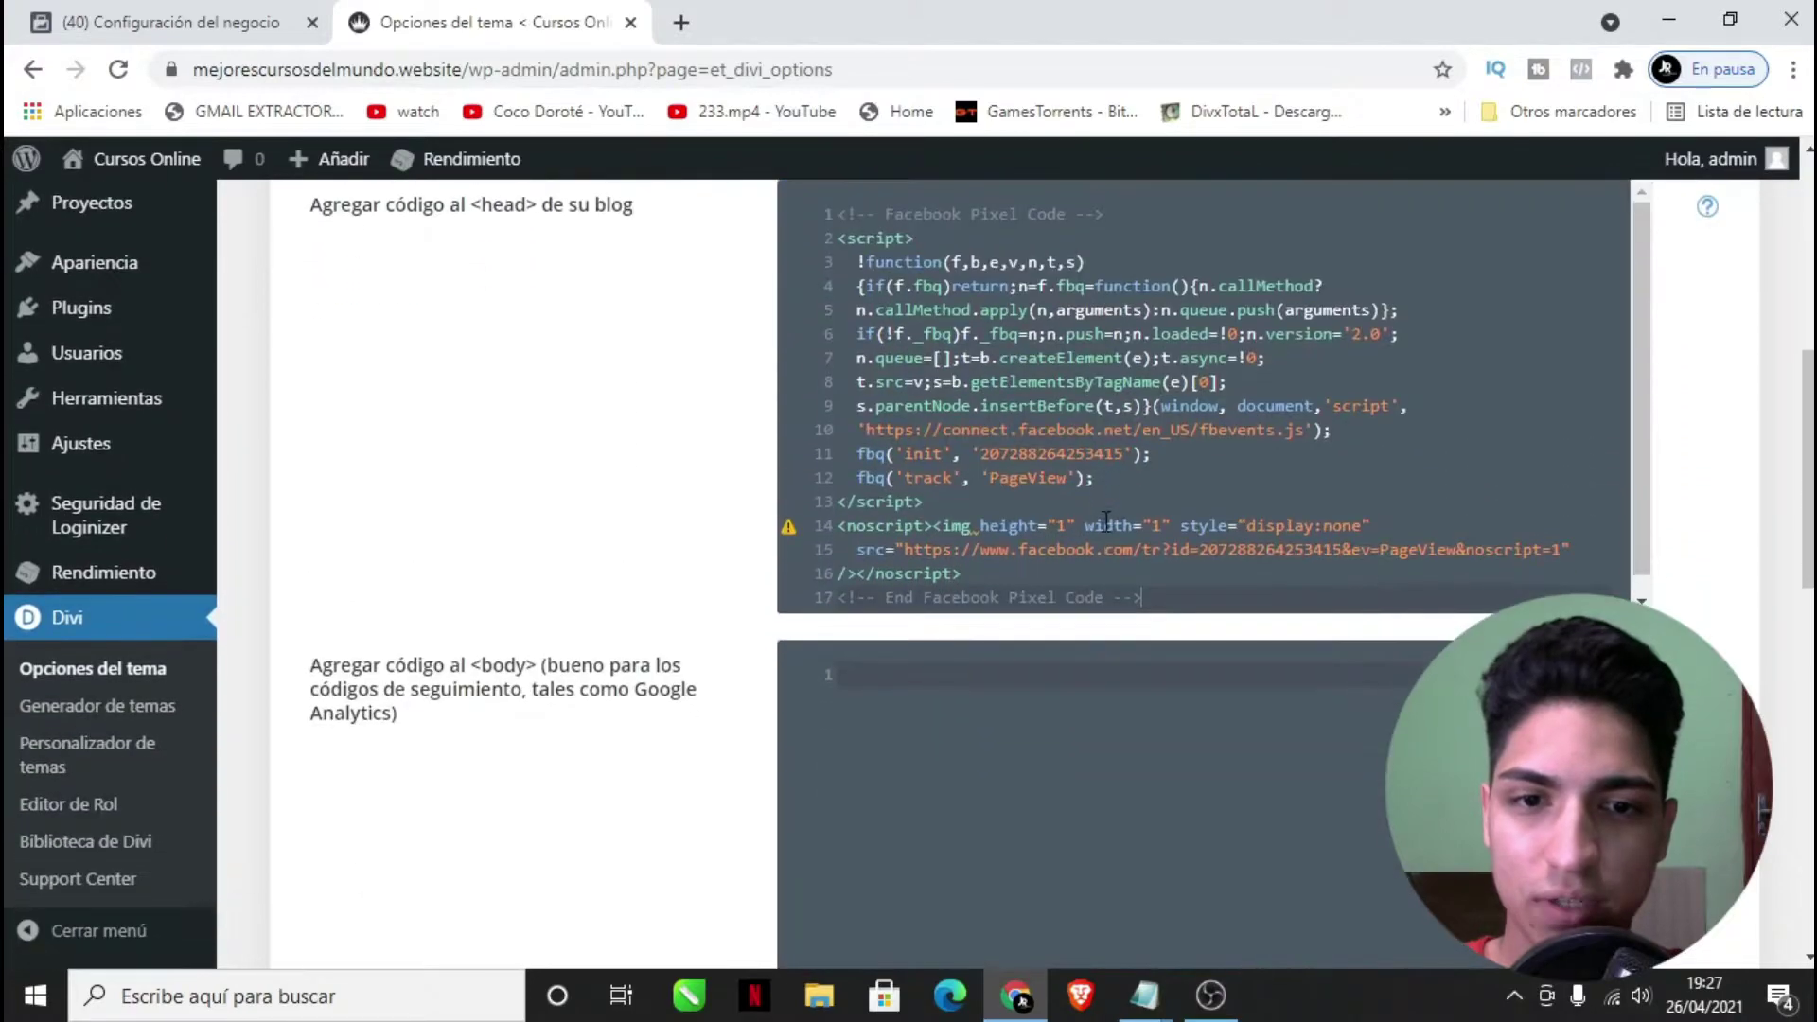
scroll(1676, 564, down, 10)
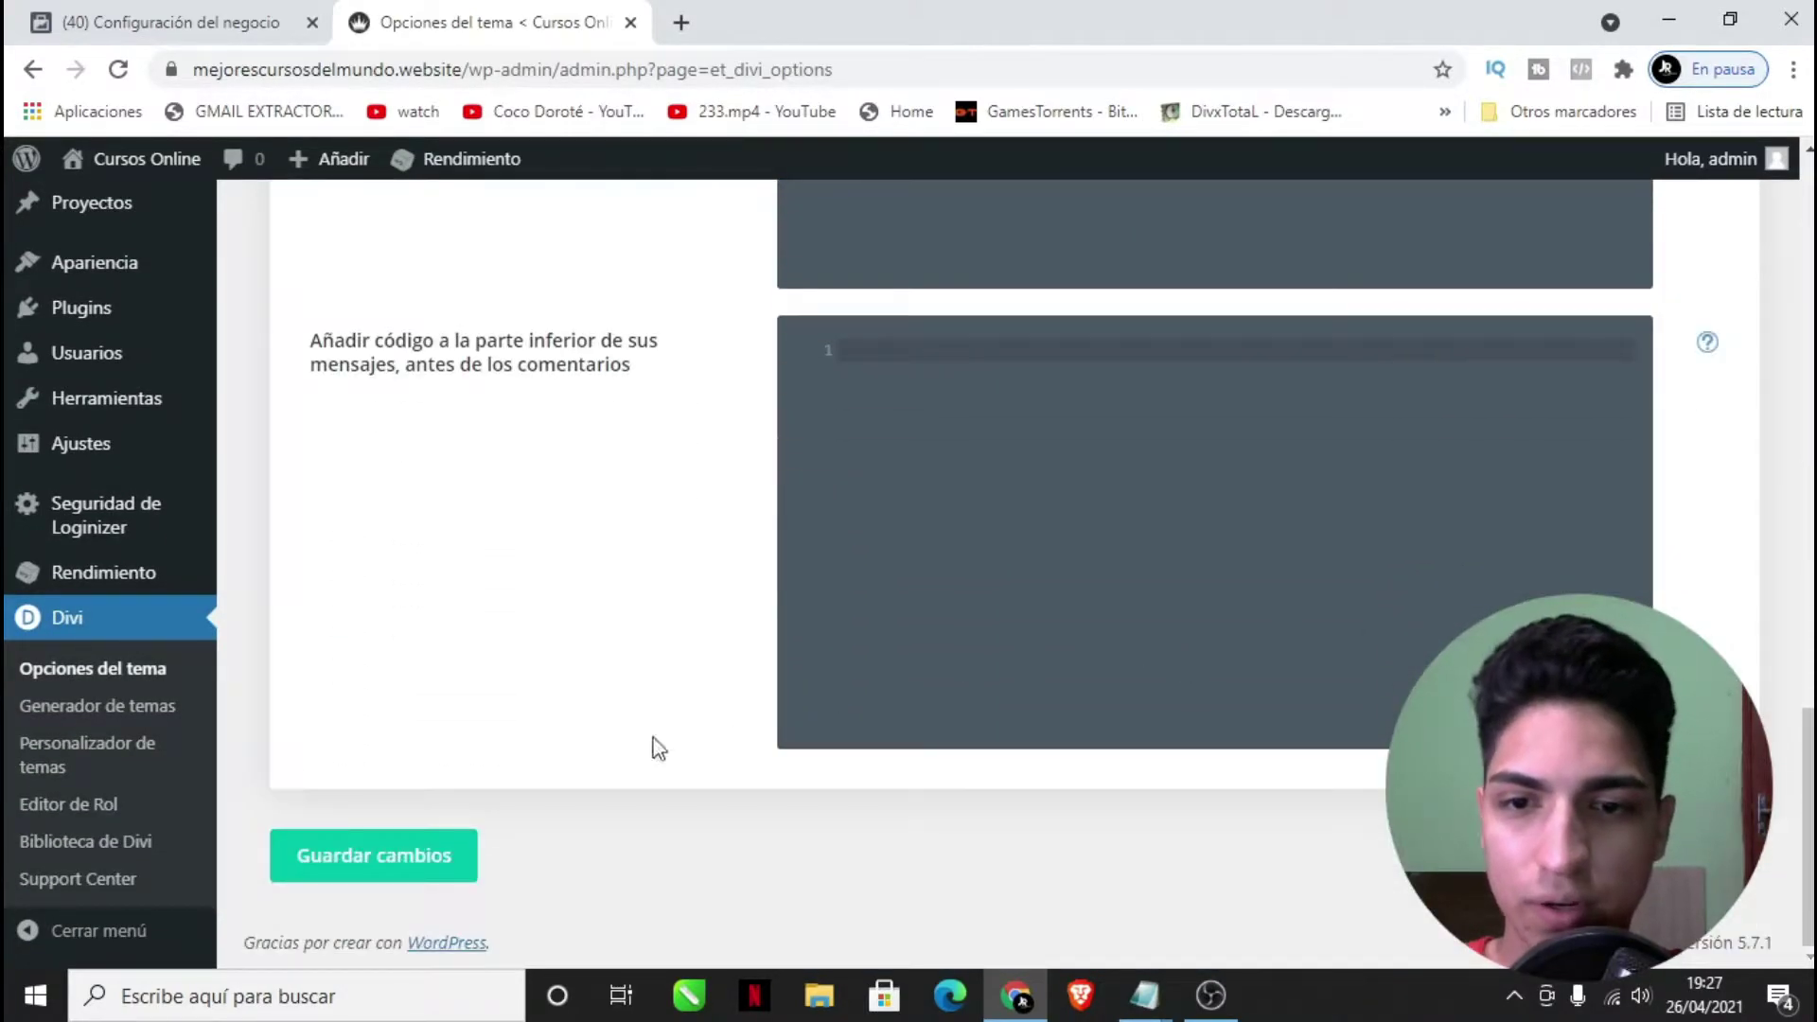
click(377, 857)
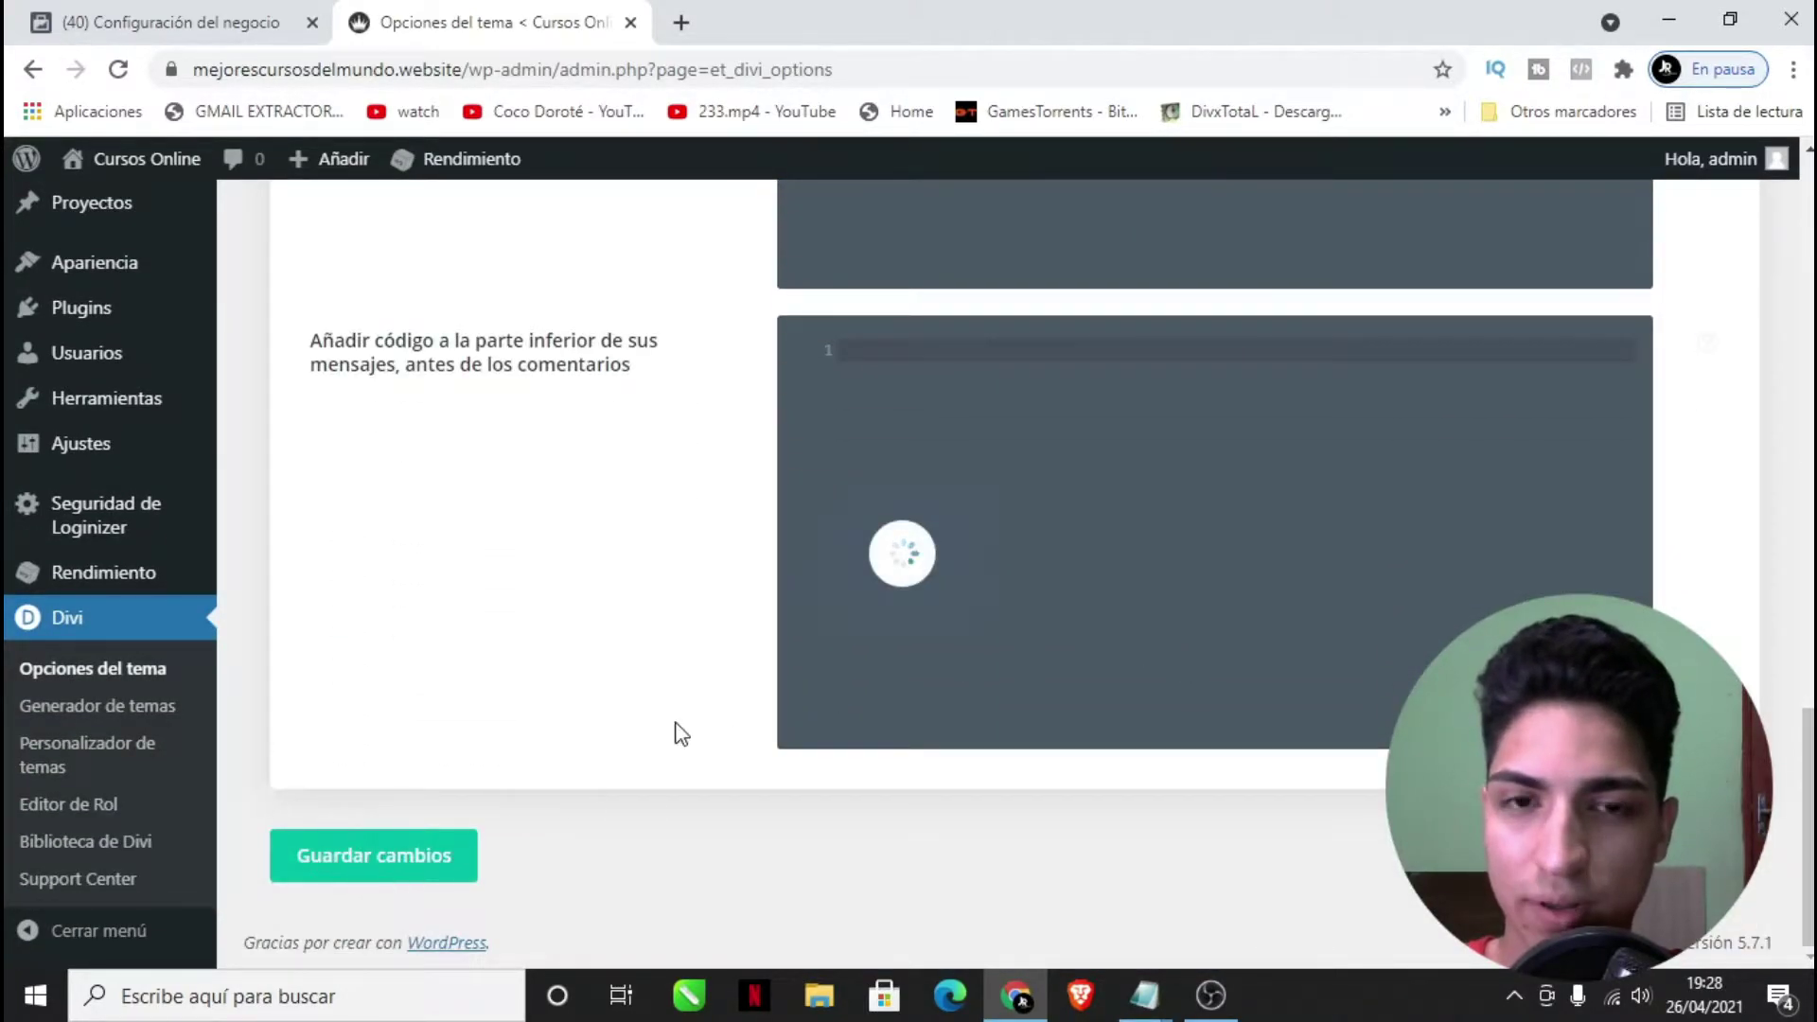
- In the Facebook pixel setup, enter the pasteles-y-decoracion page of mejorescursosdelmundo.website as the URL for testing the base code
scroll(710, 715, up, 15)
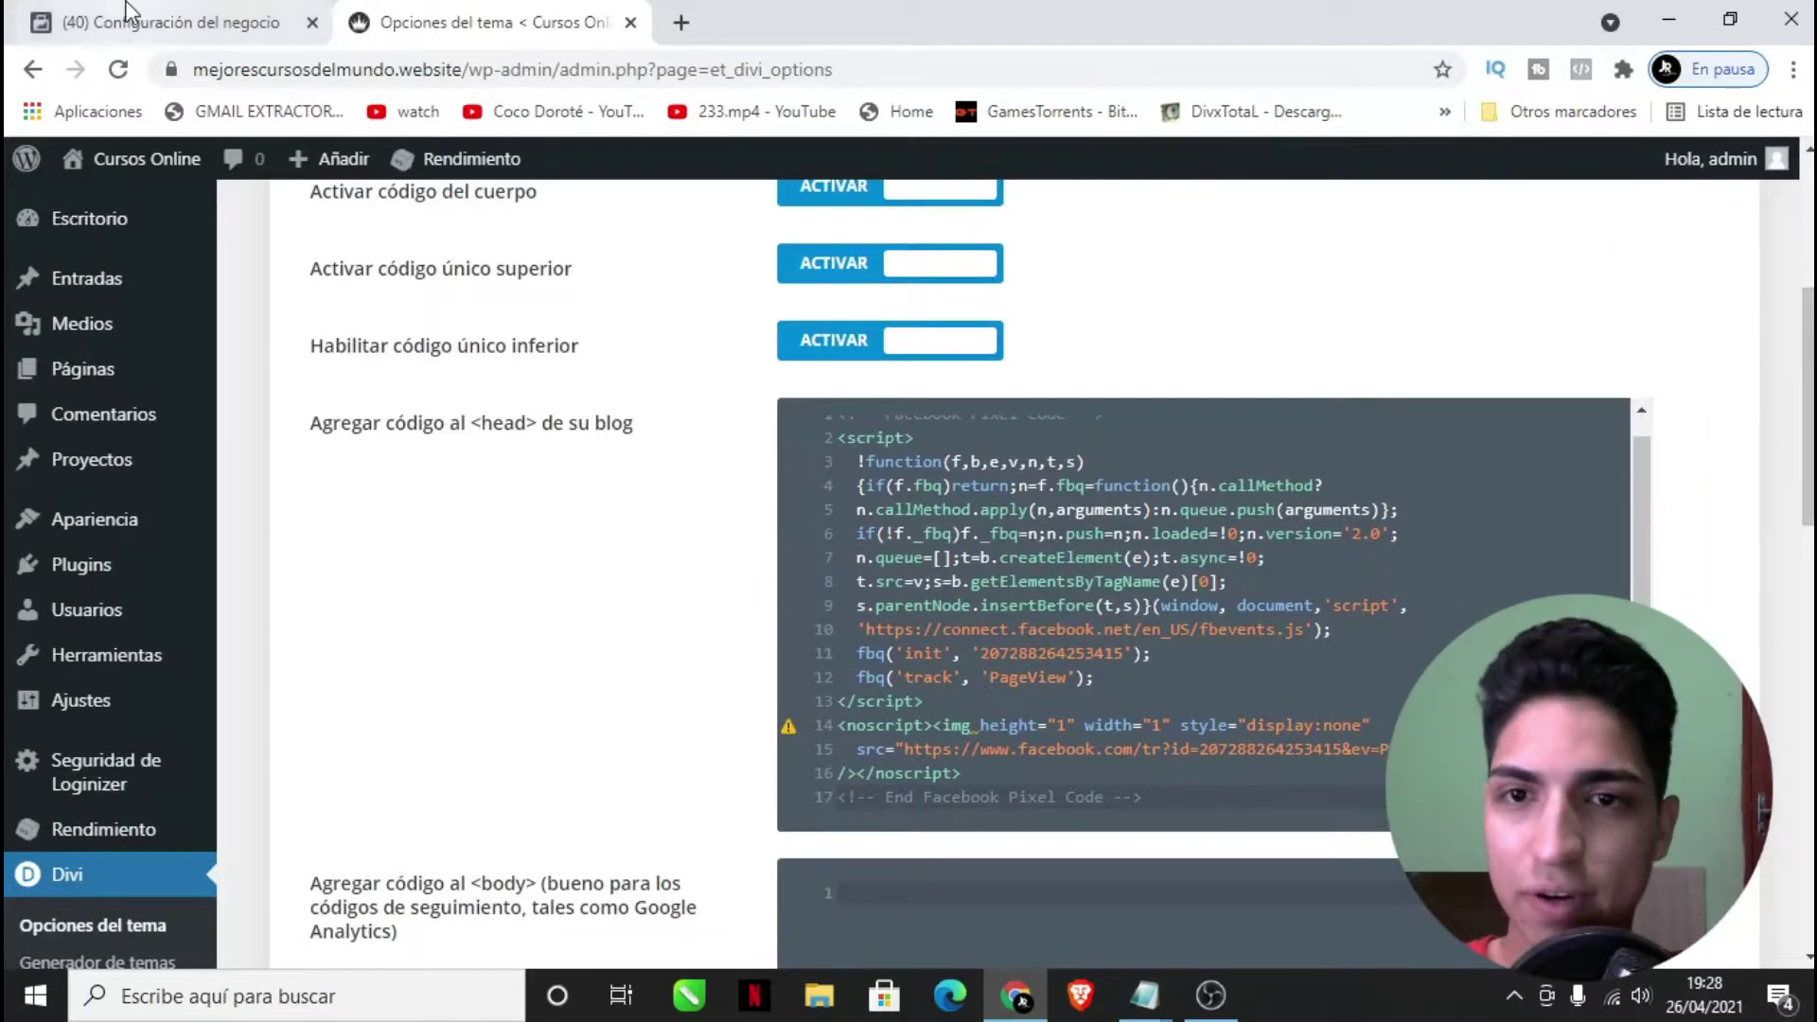
click(161, 13)
scroll(1003, 544, down, 3)
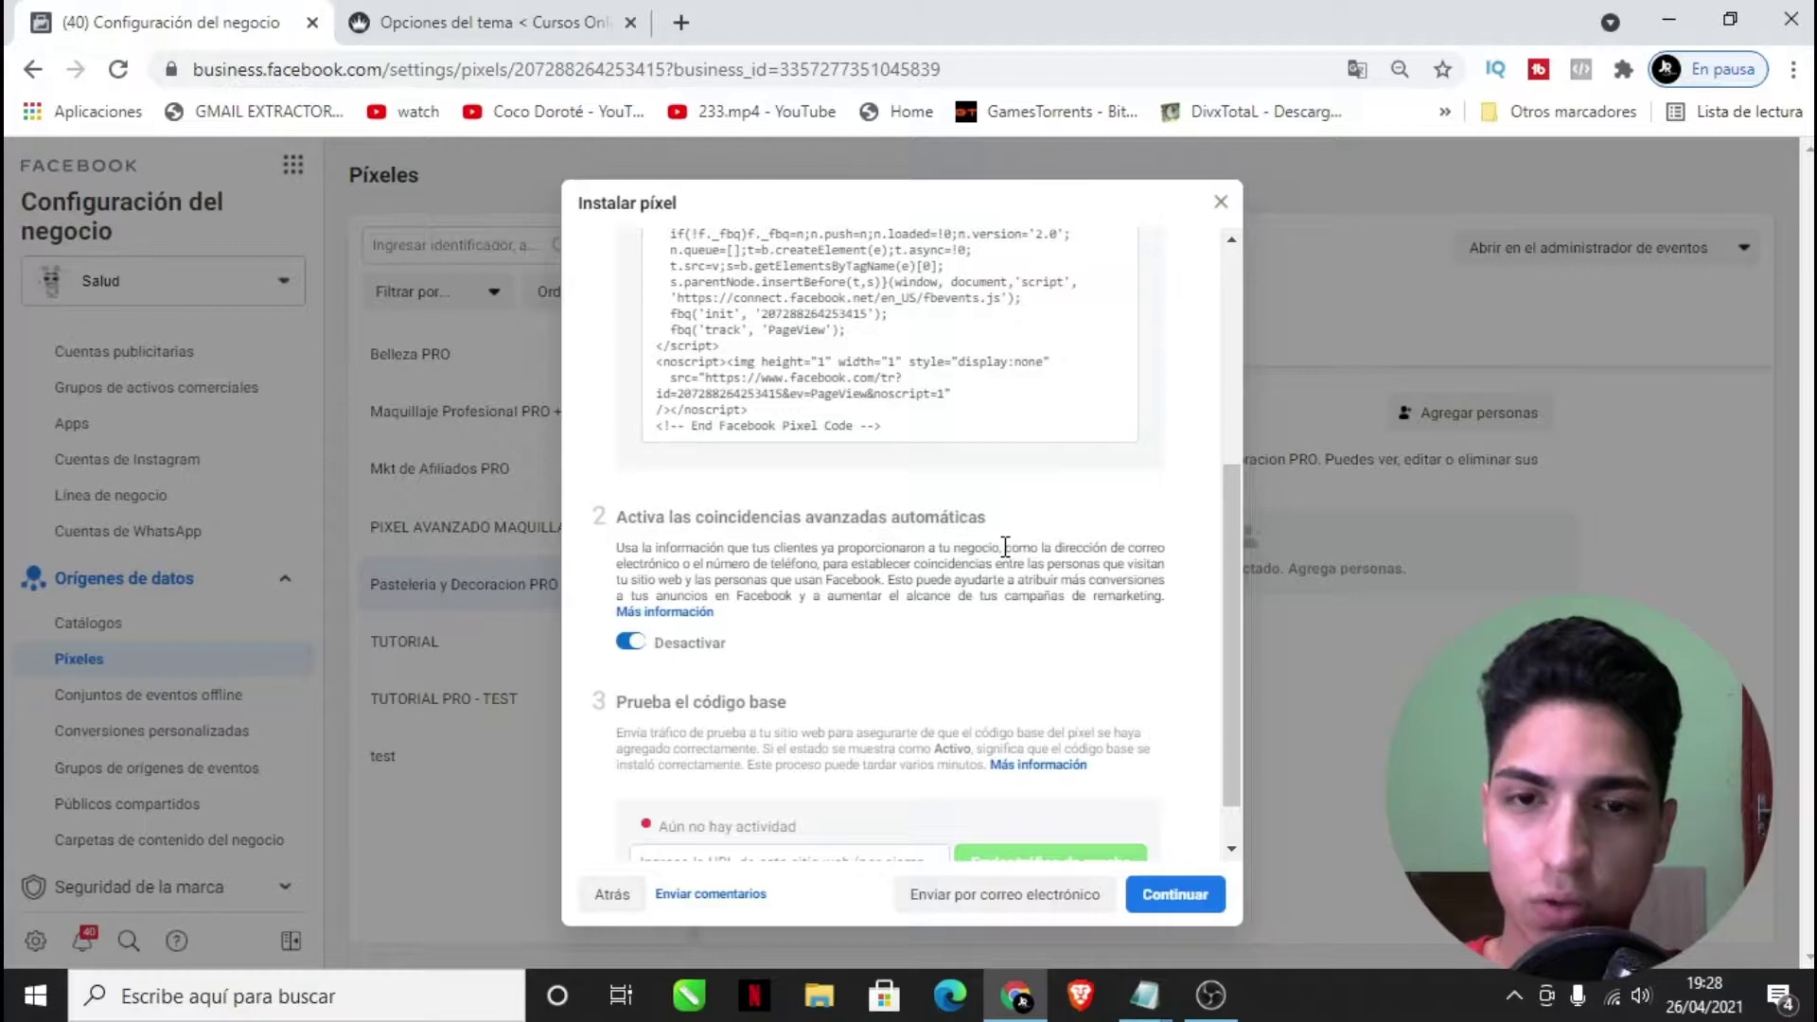
scroll(978, 637, down, 1)
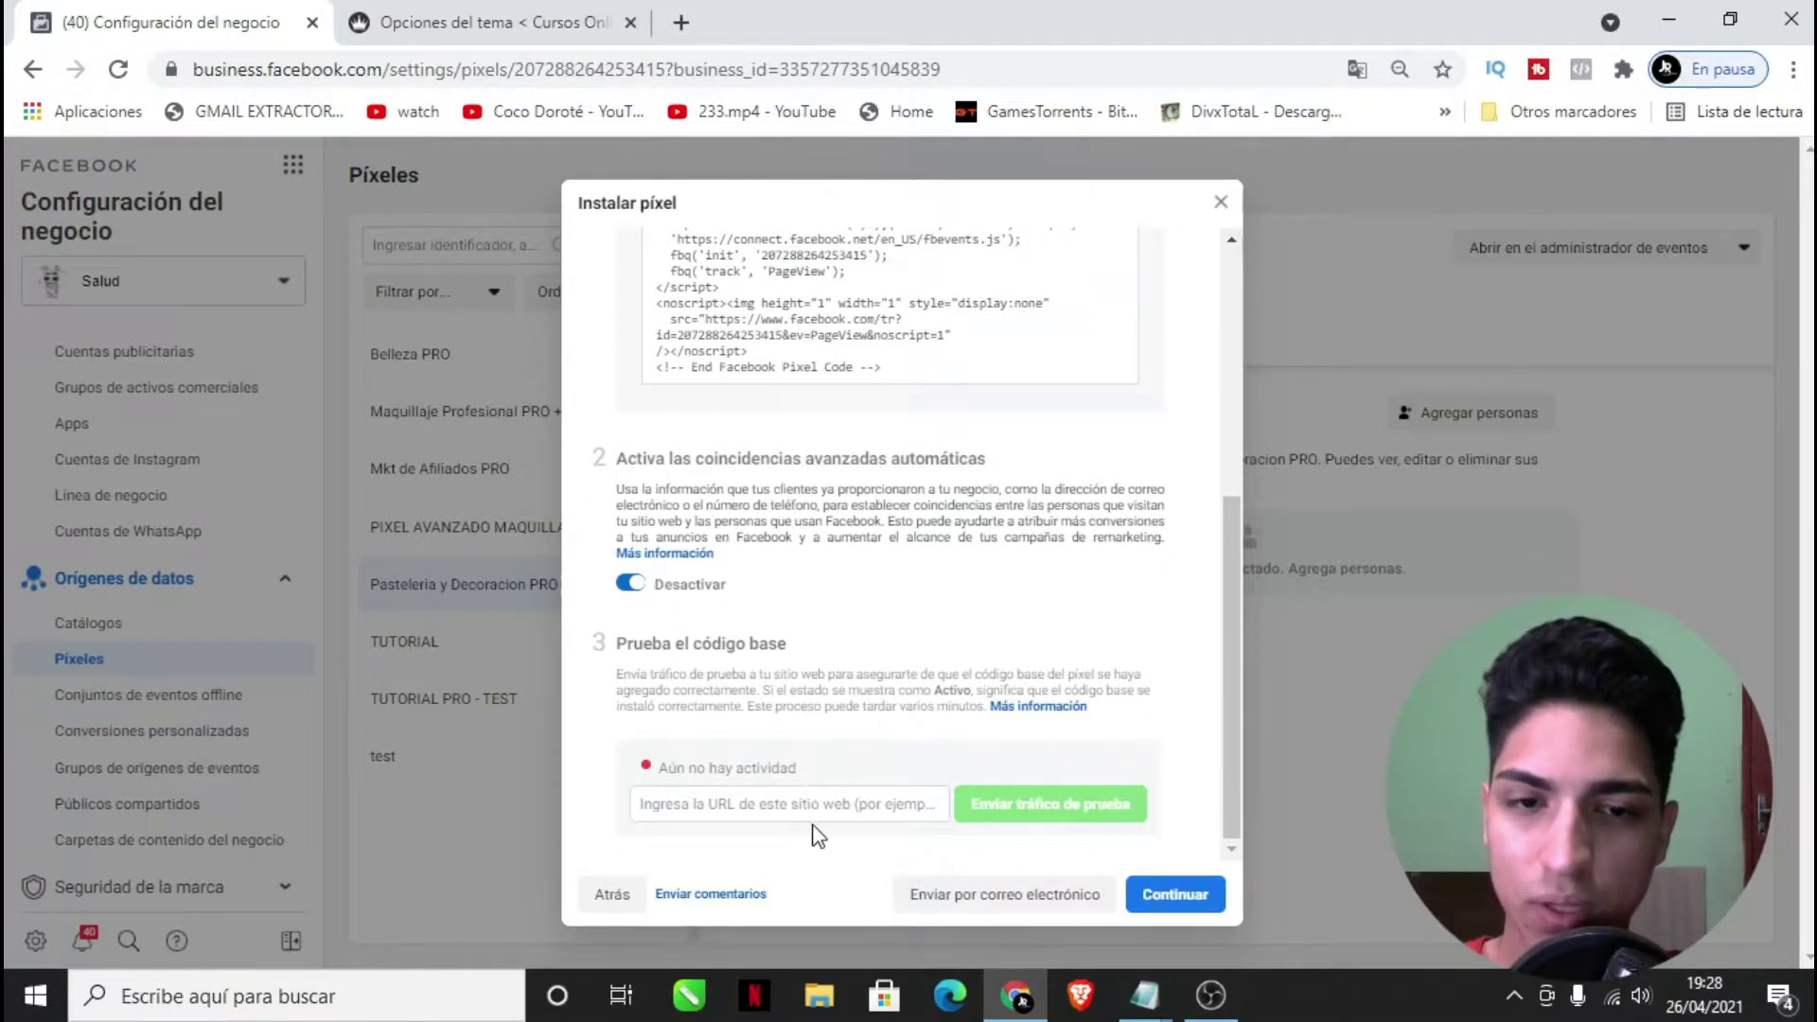
click(793, 805)
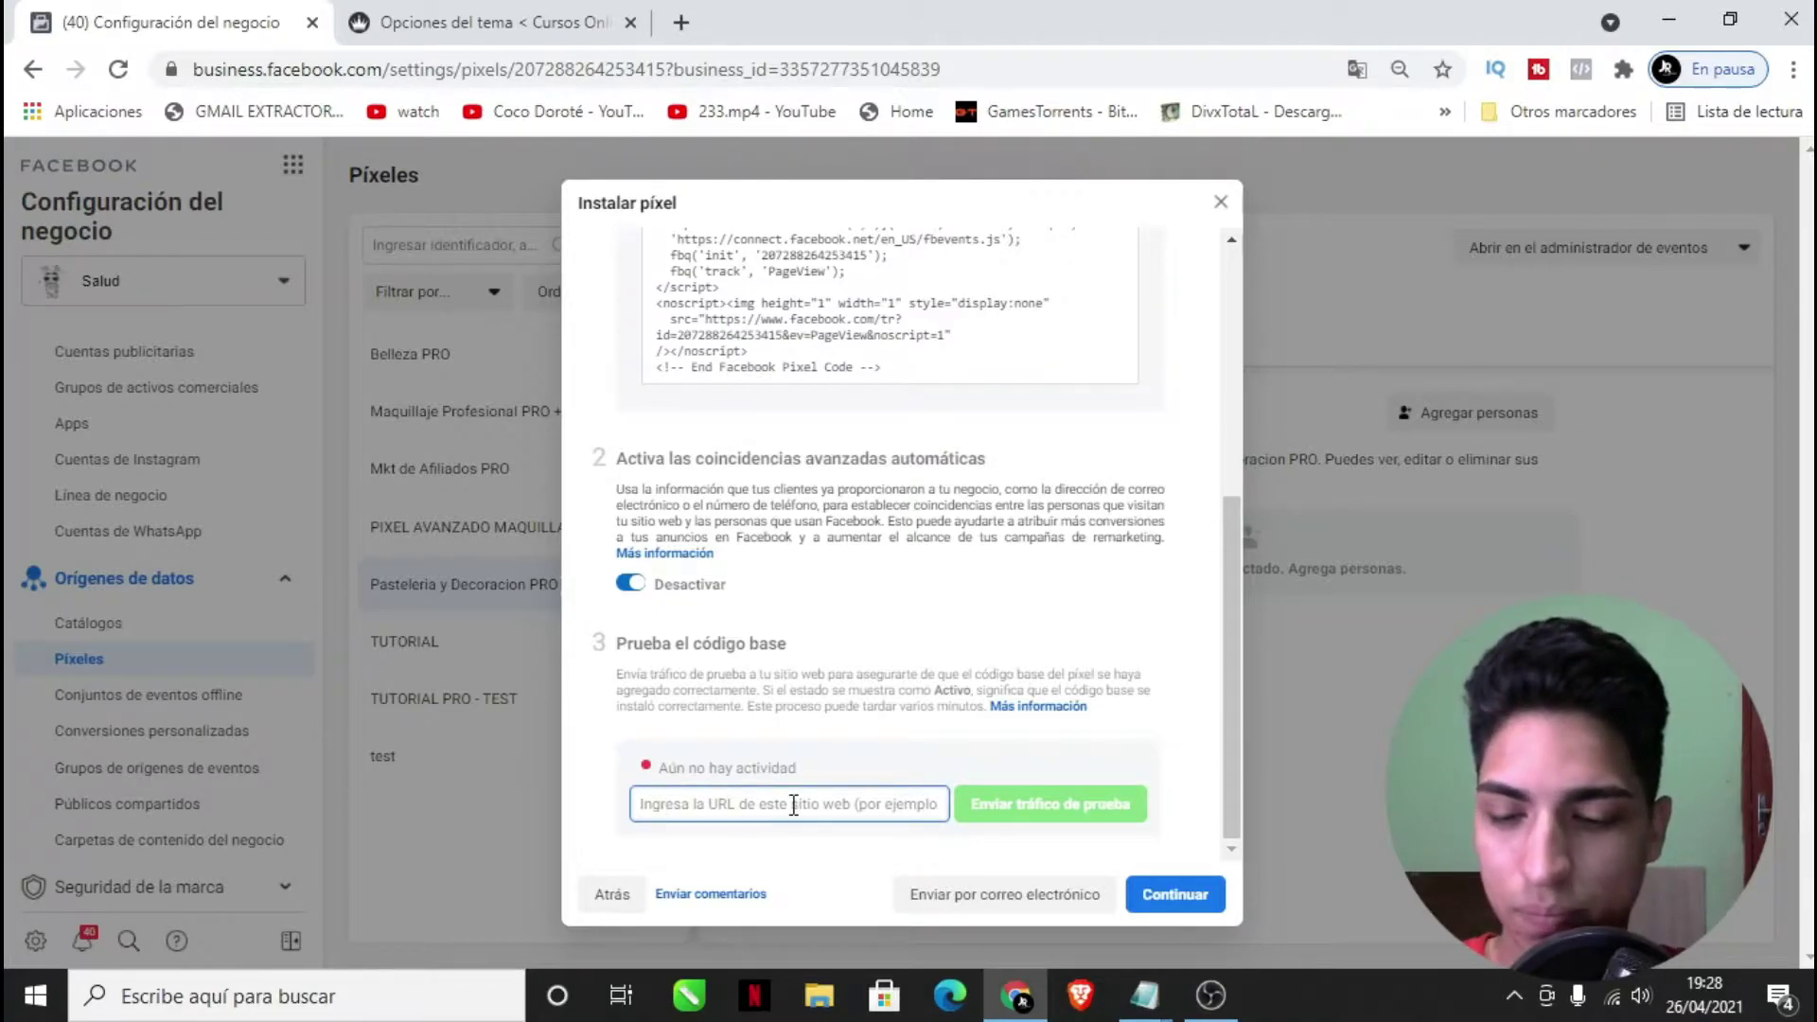
text(mejorescursosdelmundo)
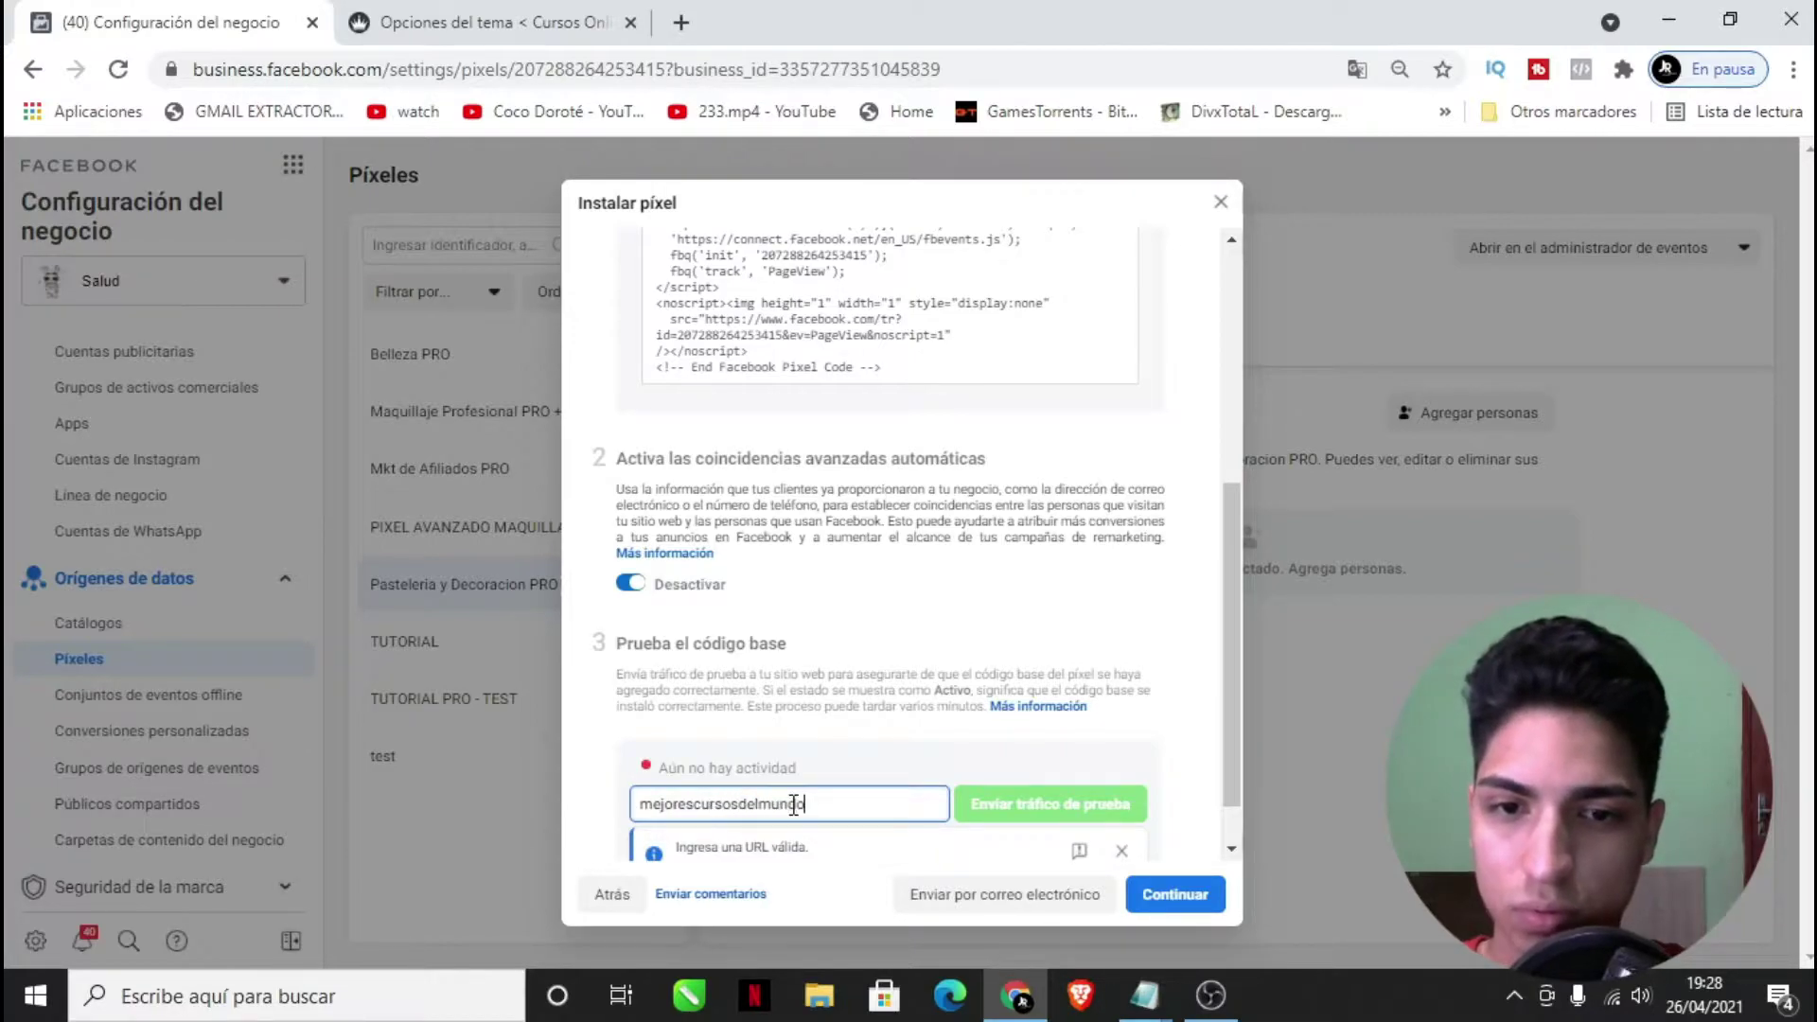
text(.website/pasteles)
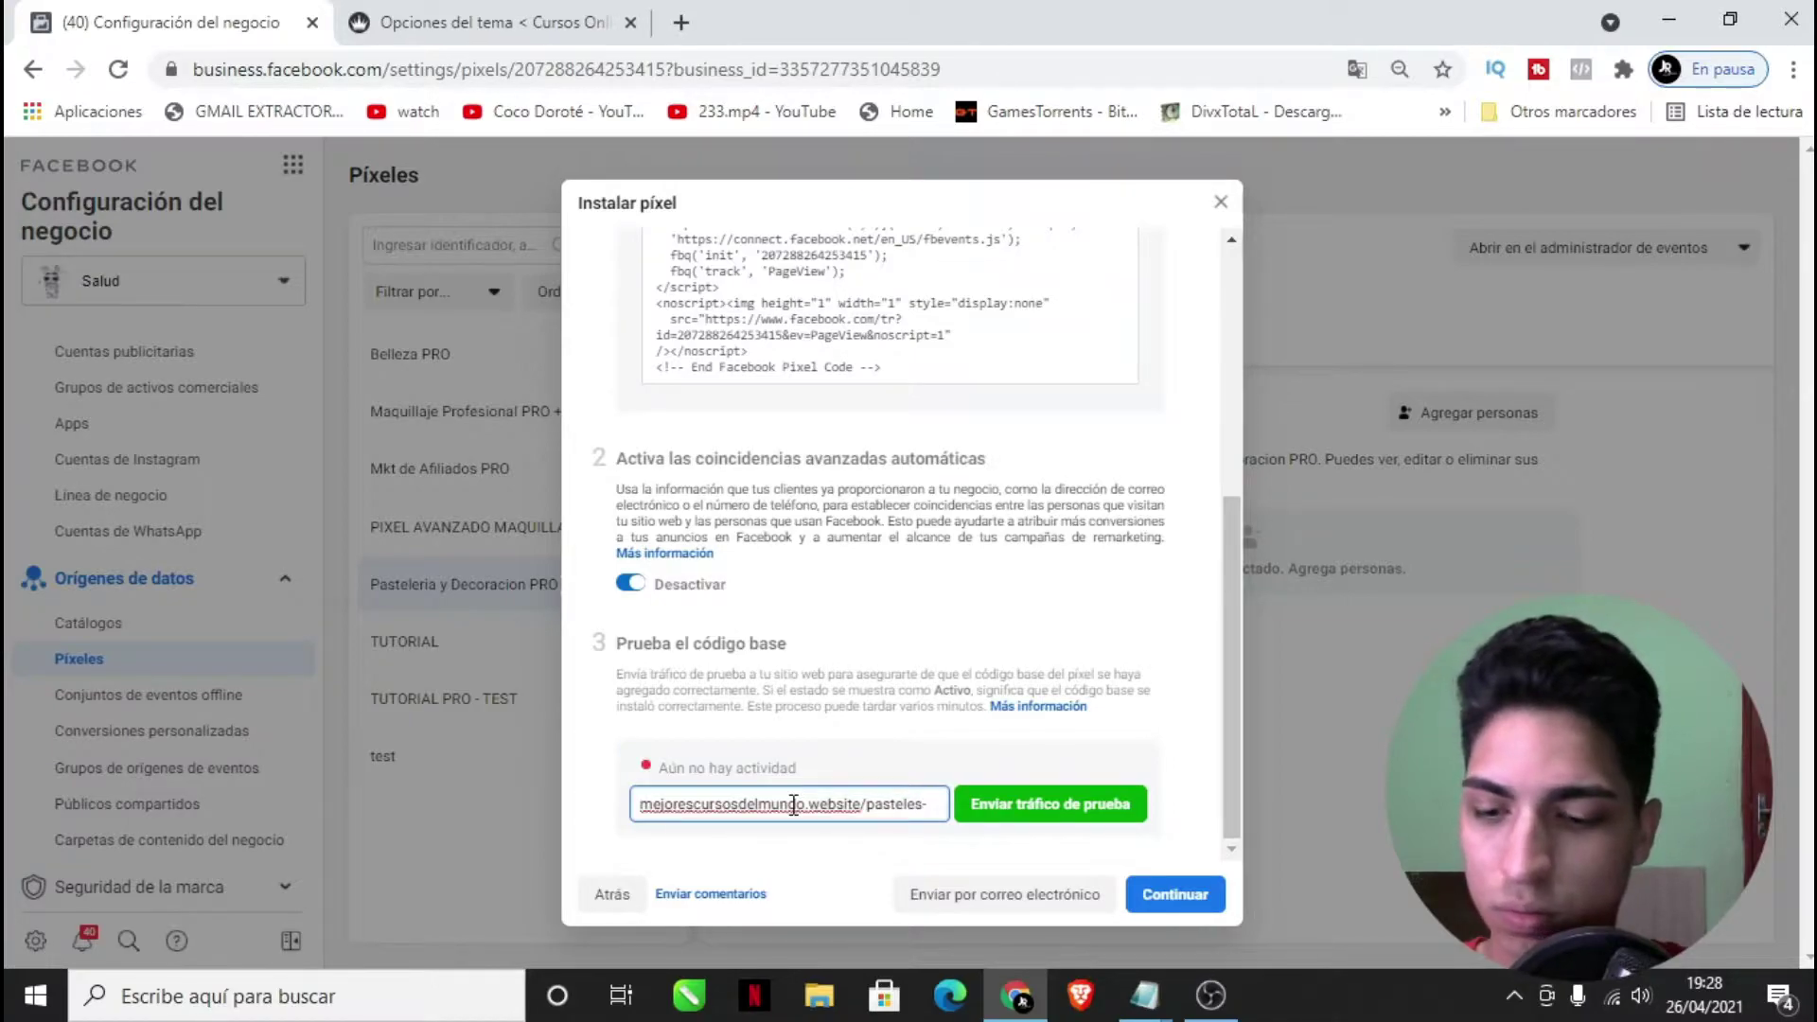
text(-decoracion)
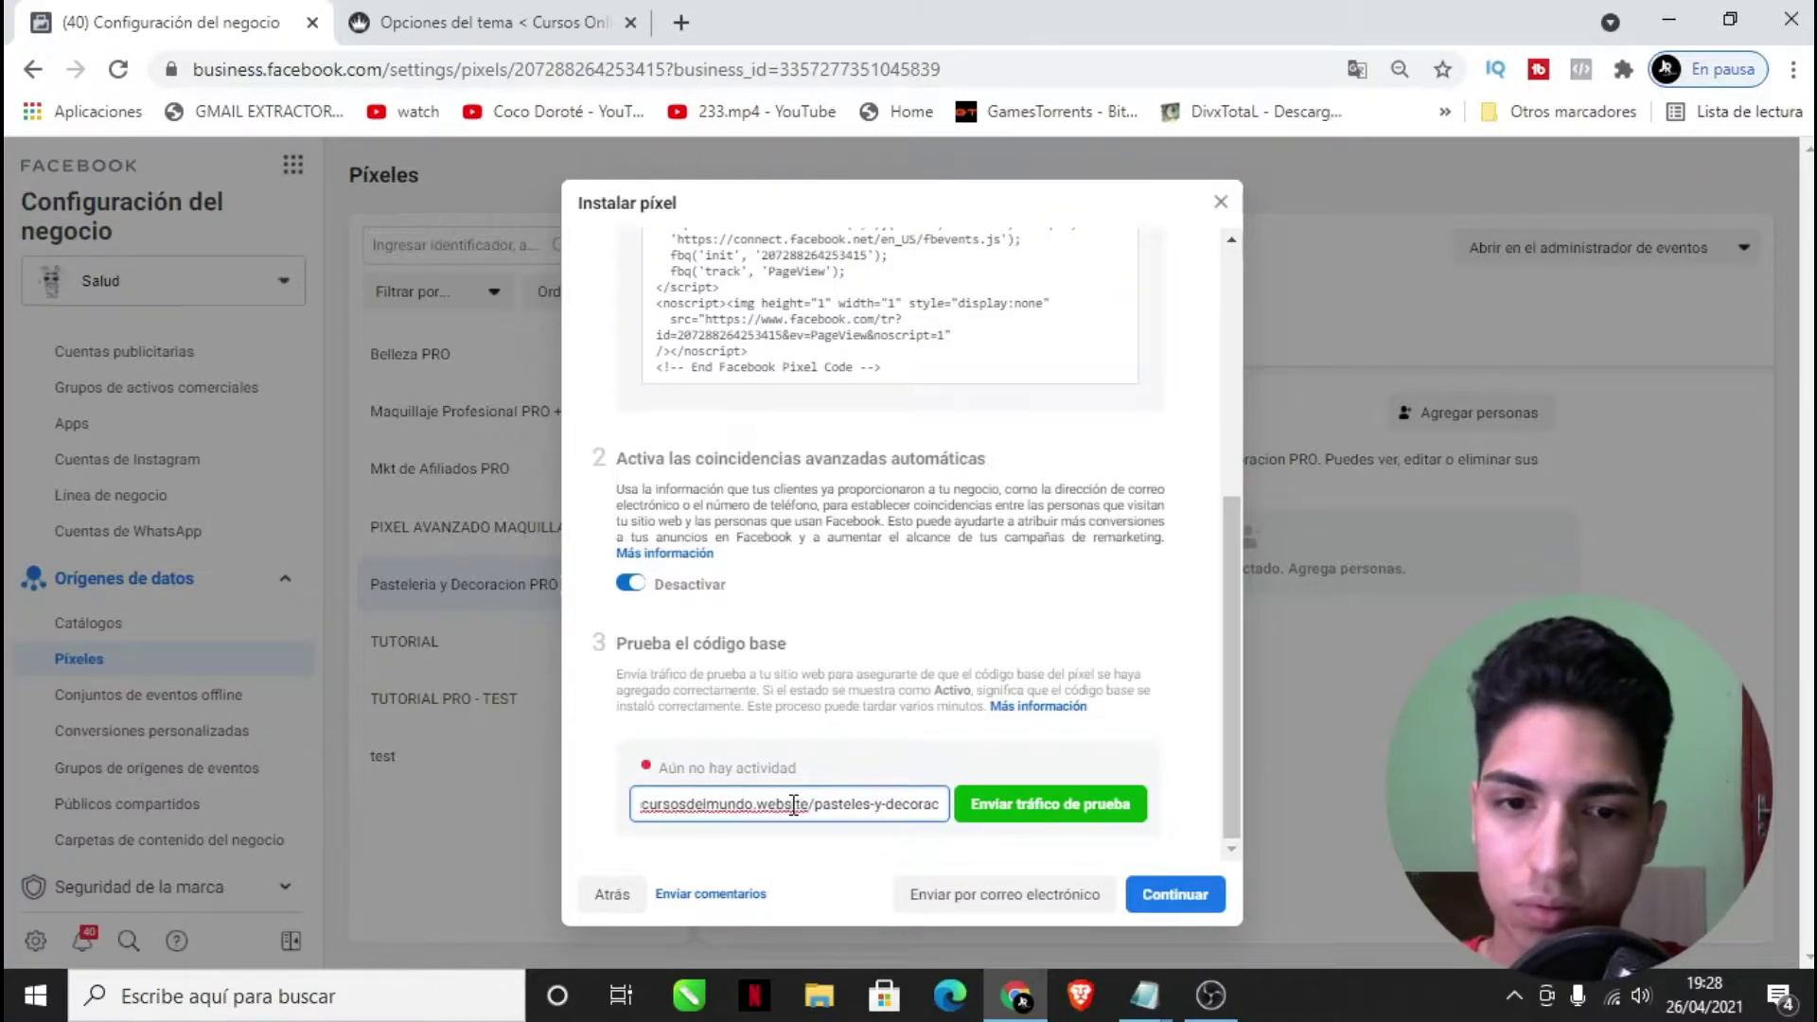
- Look up the address mejorescursosdelmundo.website/pasteleria-y-decoracion/ in a new browser tab and copy it
click(492, 21)
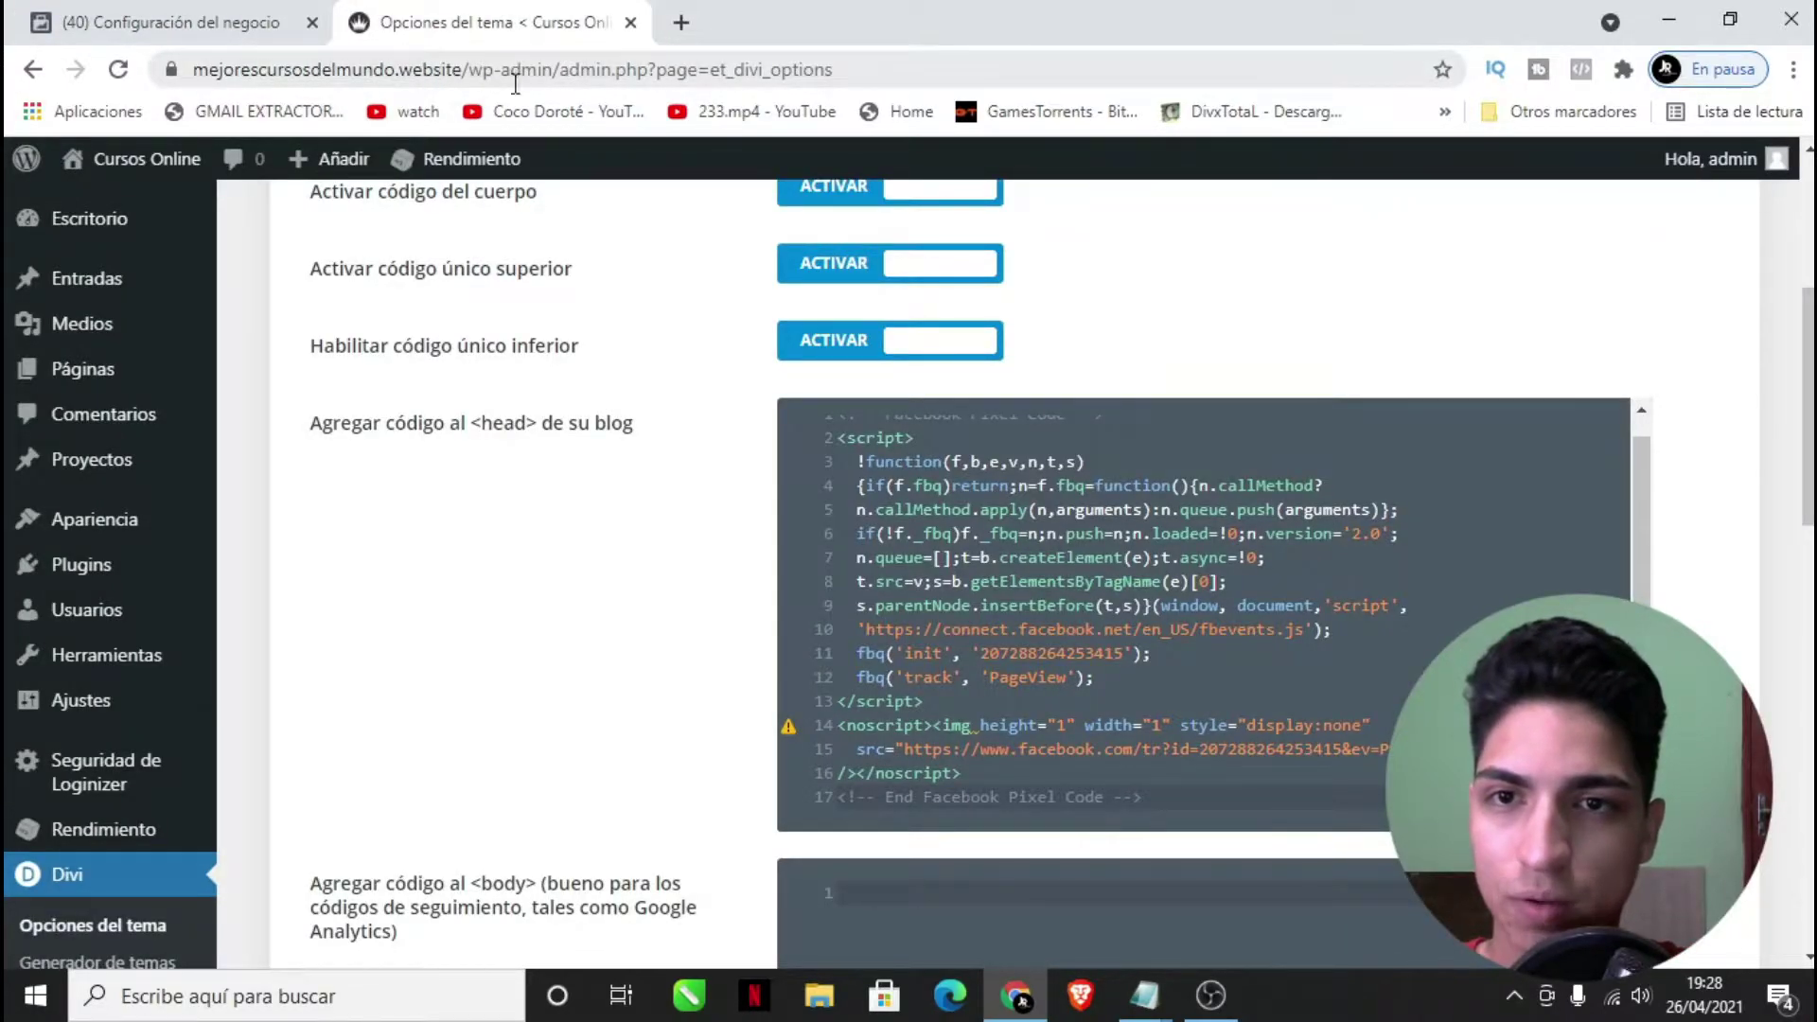
click(682, 19)
text(mejorescursosdelmundo.website)
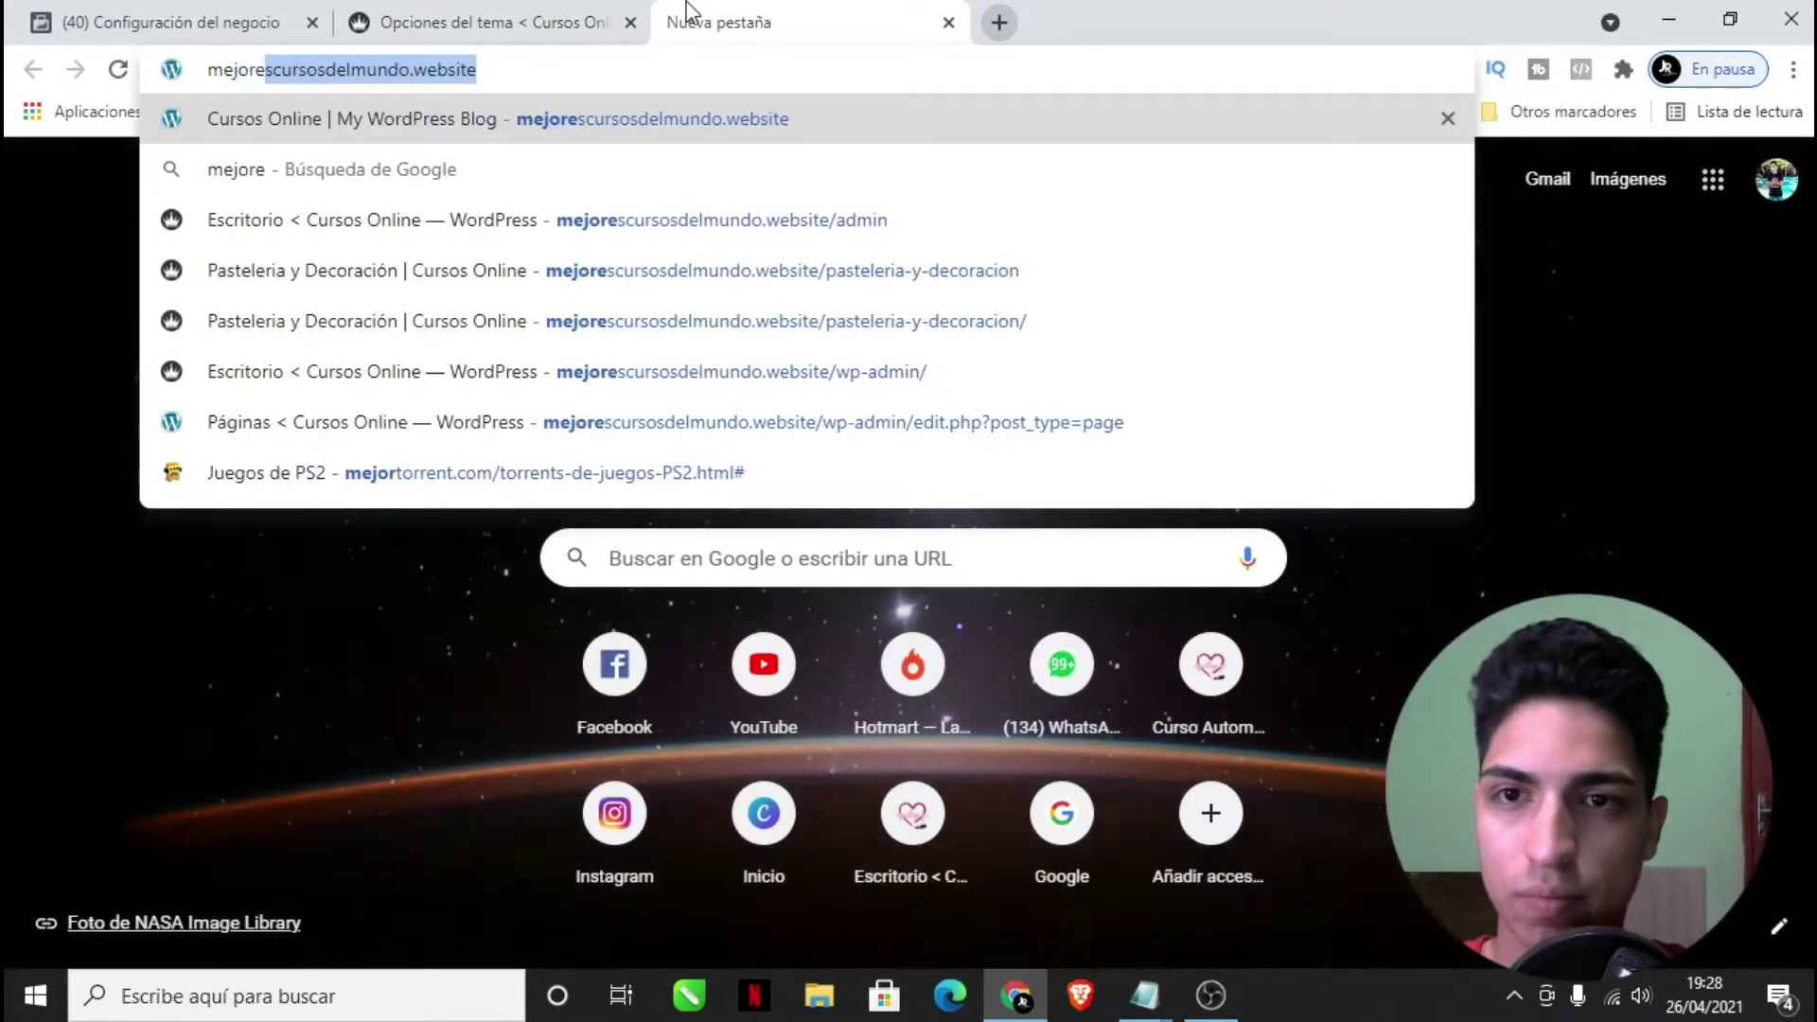
key(Right)
text(/)
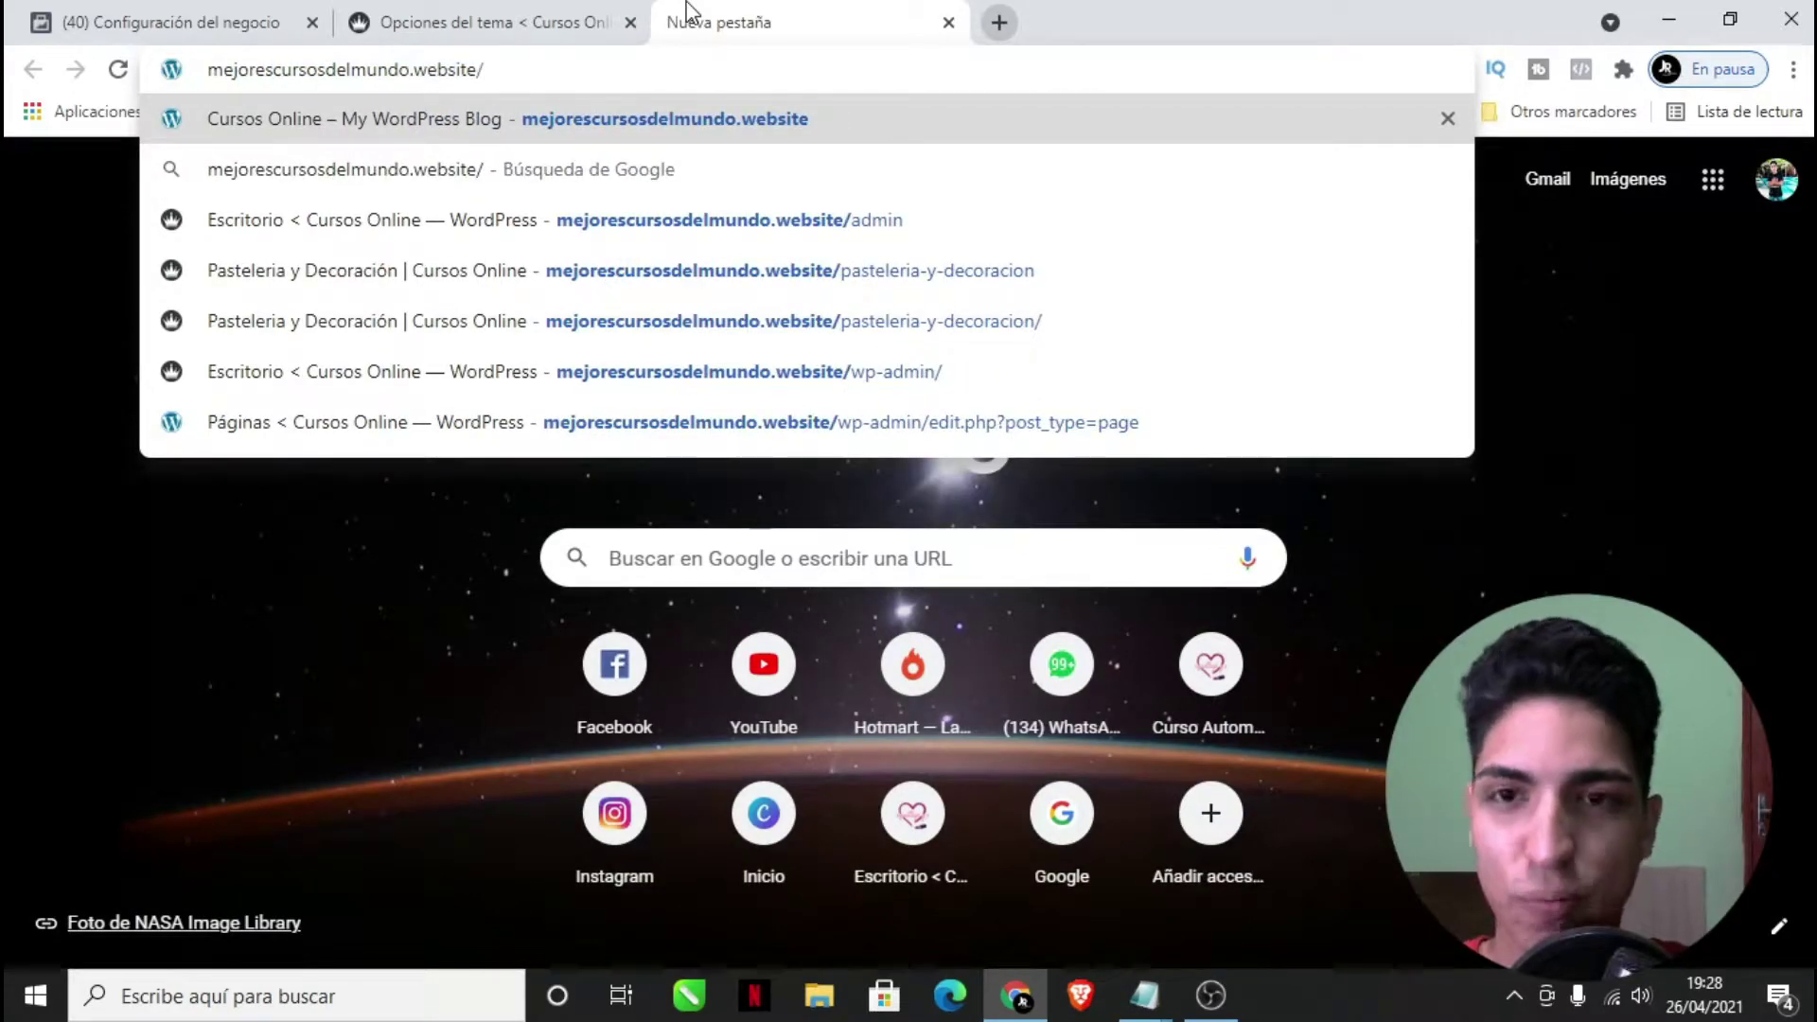
text(pasteleria-y-decoracion/)
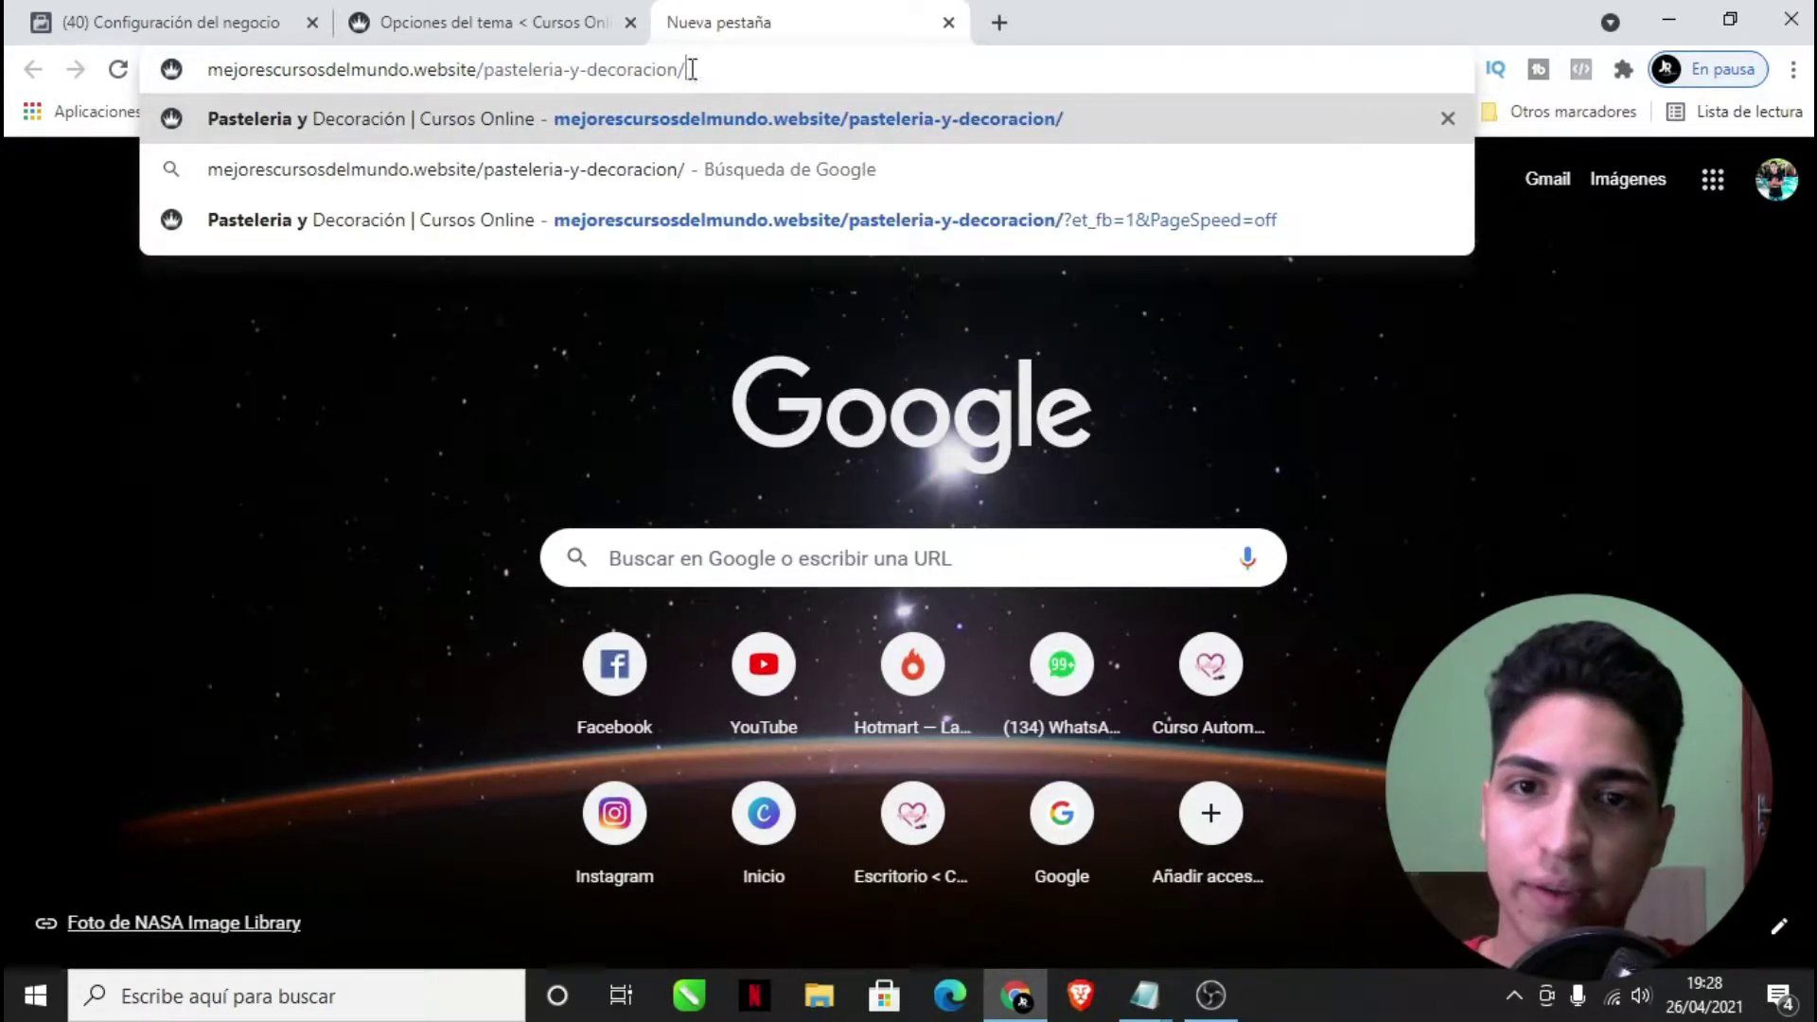
drag(689, 66, 11, 45)
key(ctrl+c)
- Replace the test URL in the Facebook pixel setup with the copied address, send test traffic and check the pixel's activity status
click(185, 21)
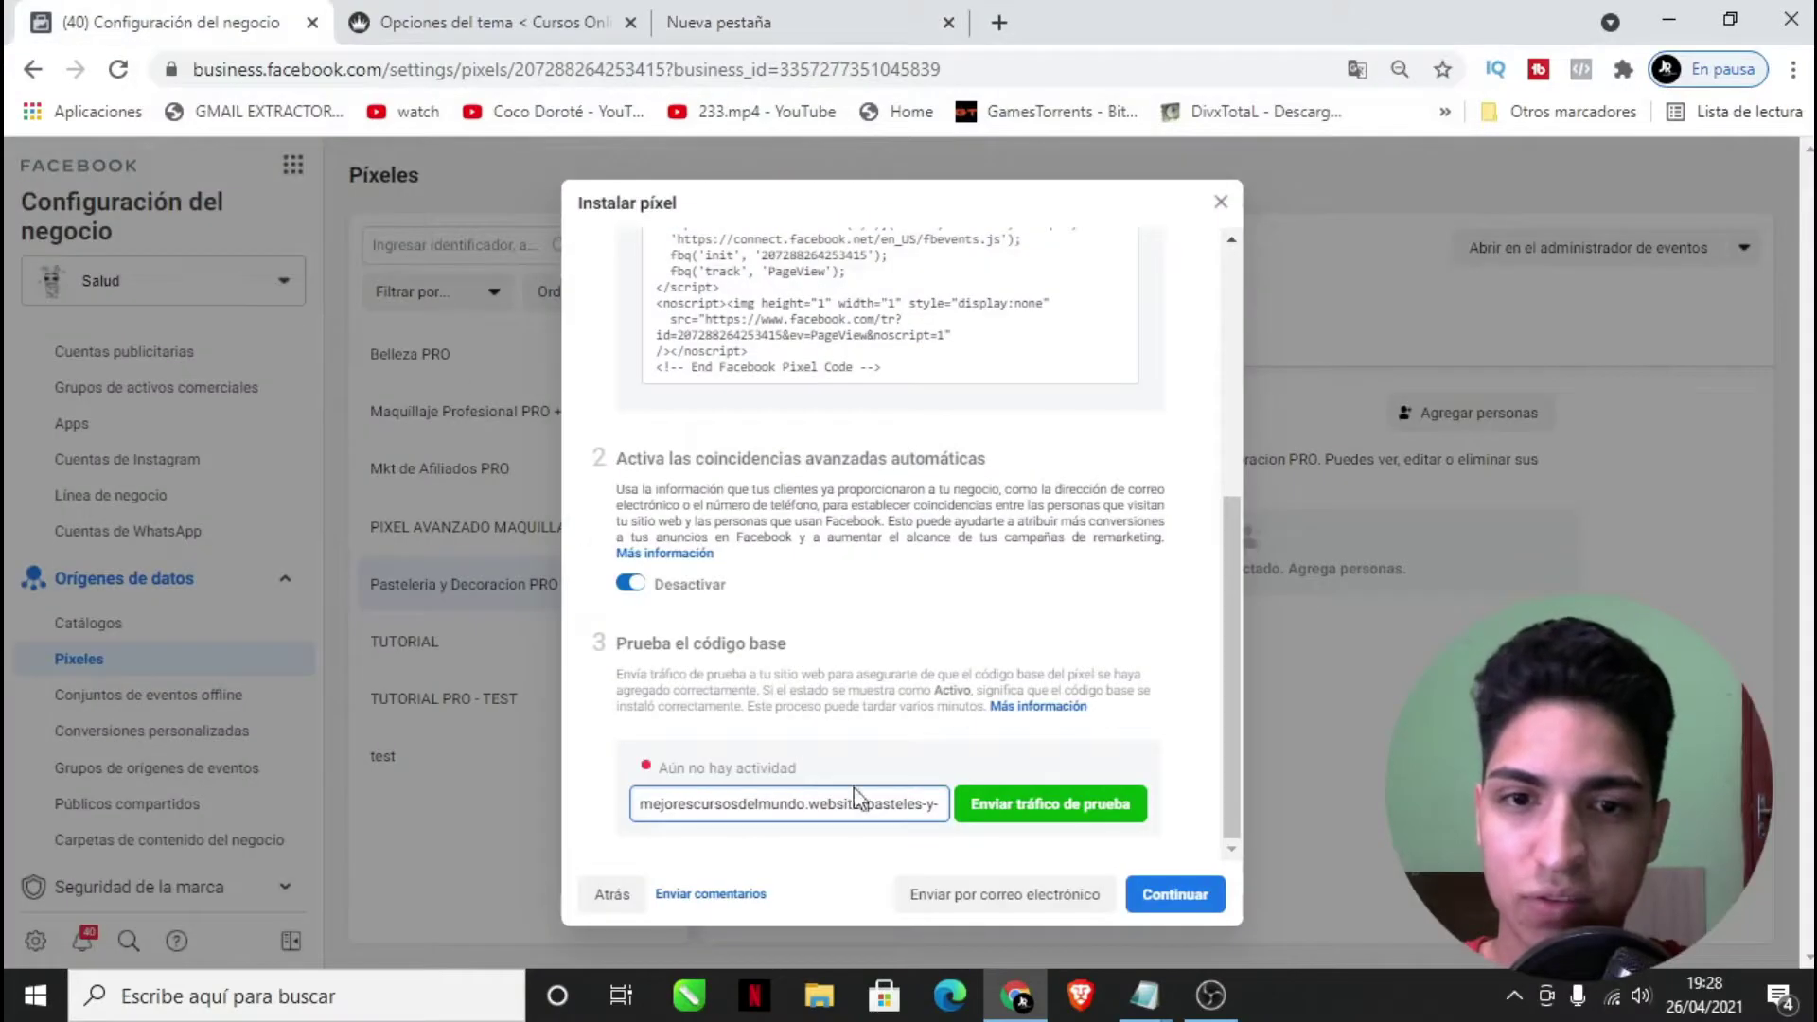
triple_click(895, 815)
key(ctrl+v)
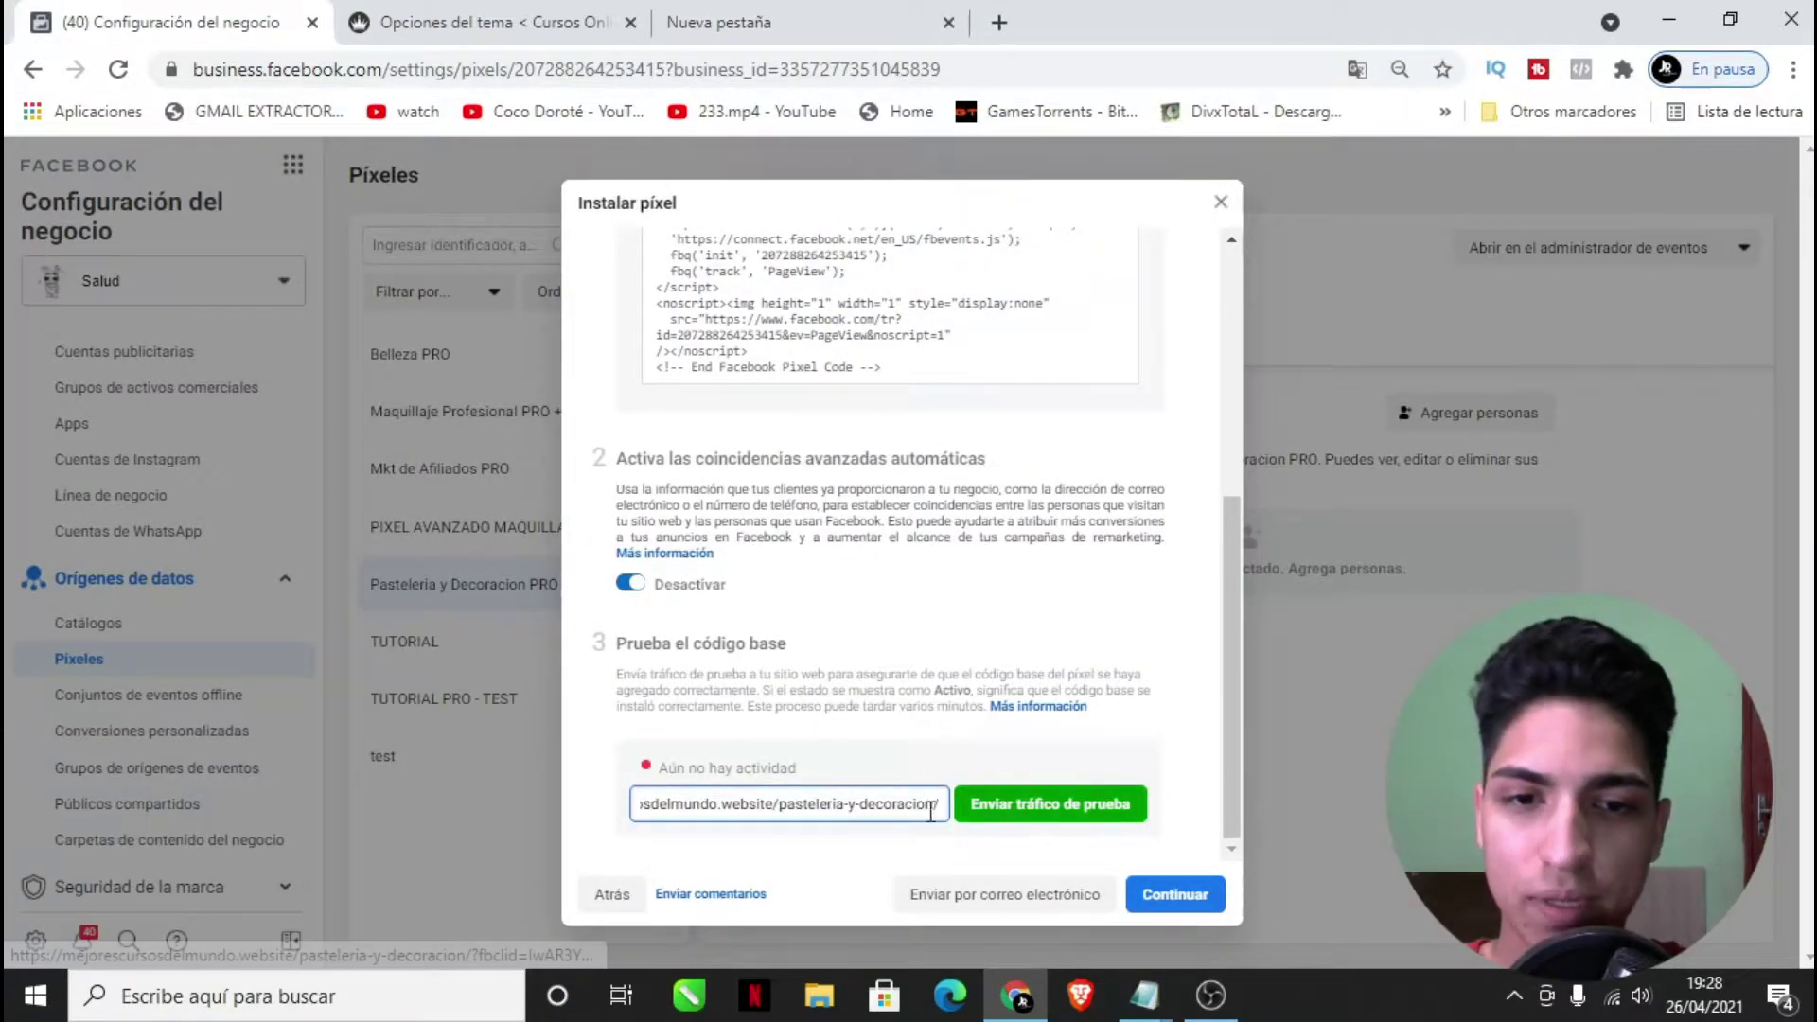
click(1058, 817)
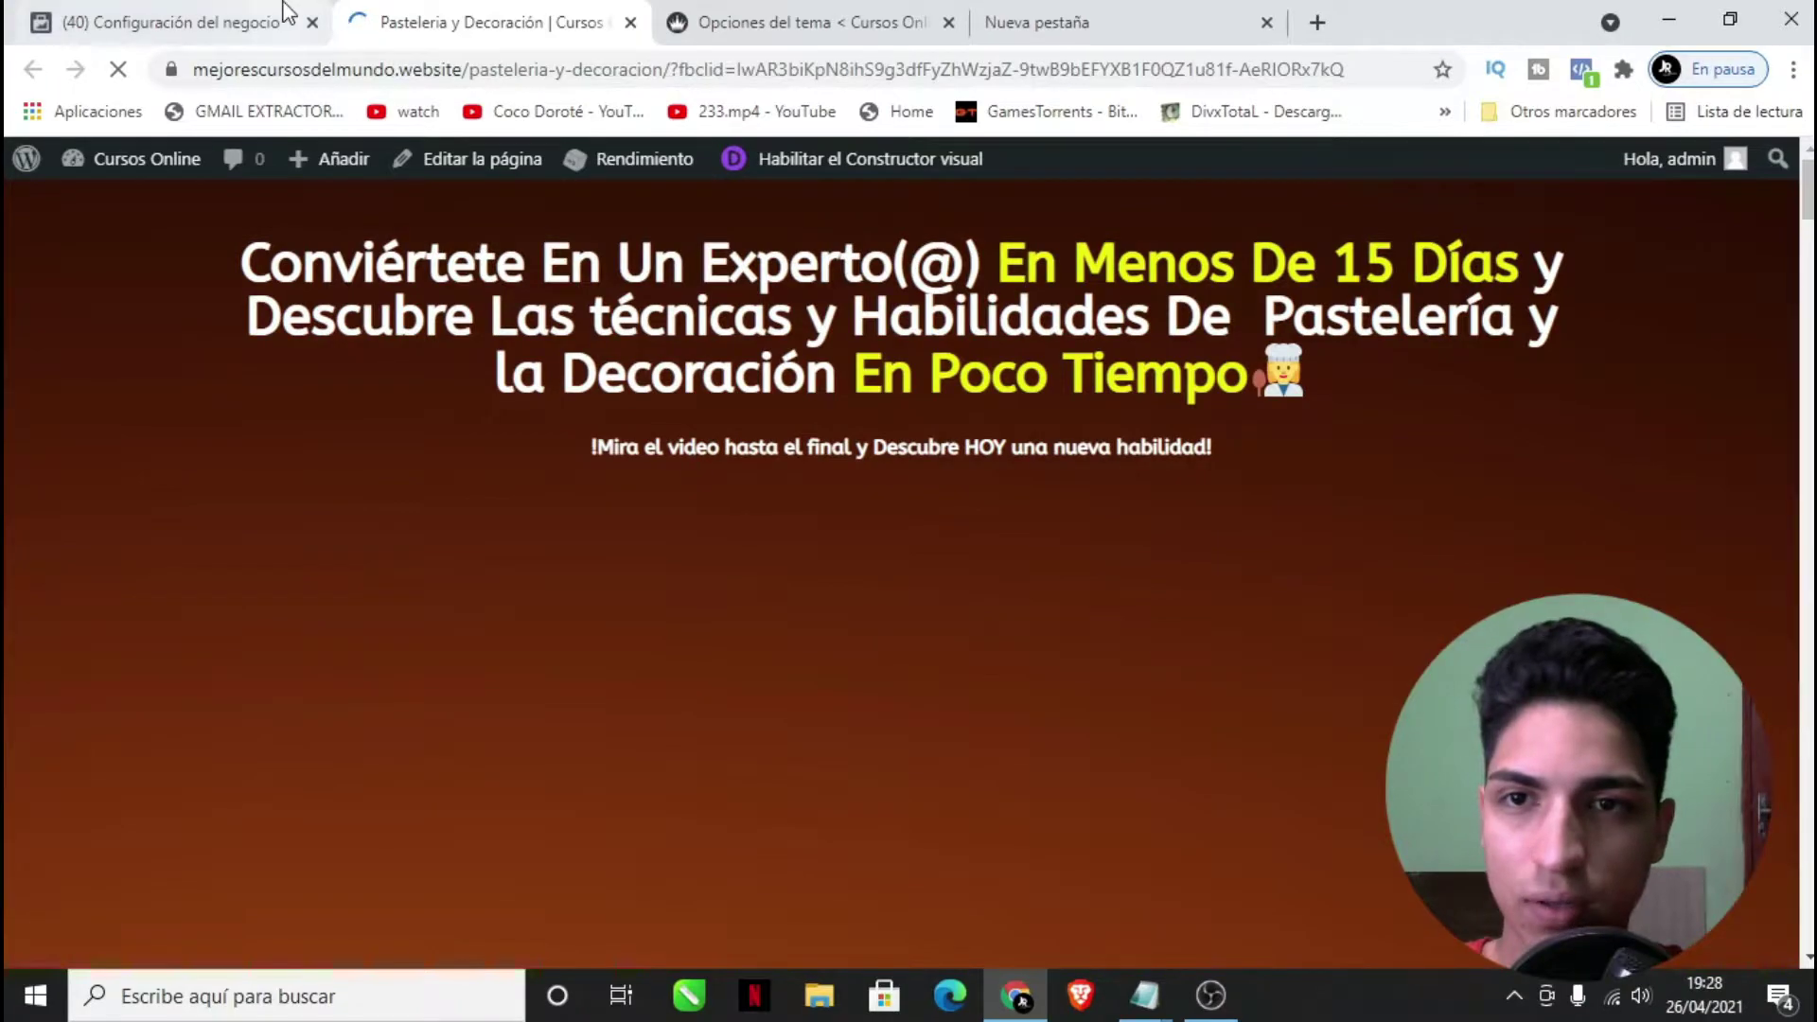
click(284, 13)
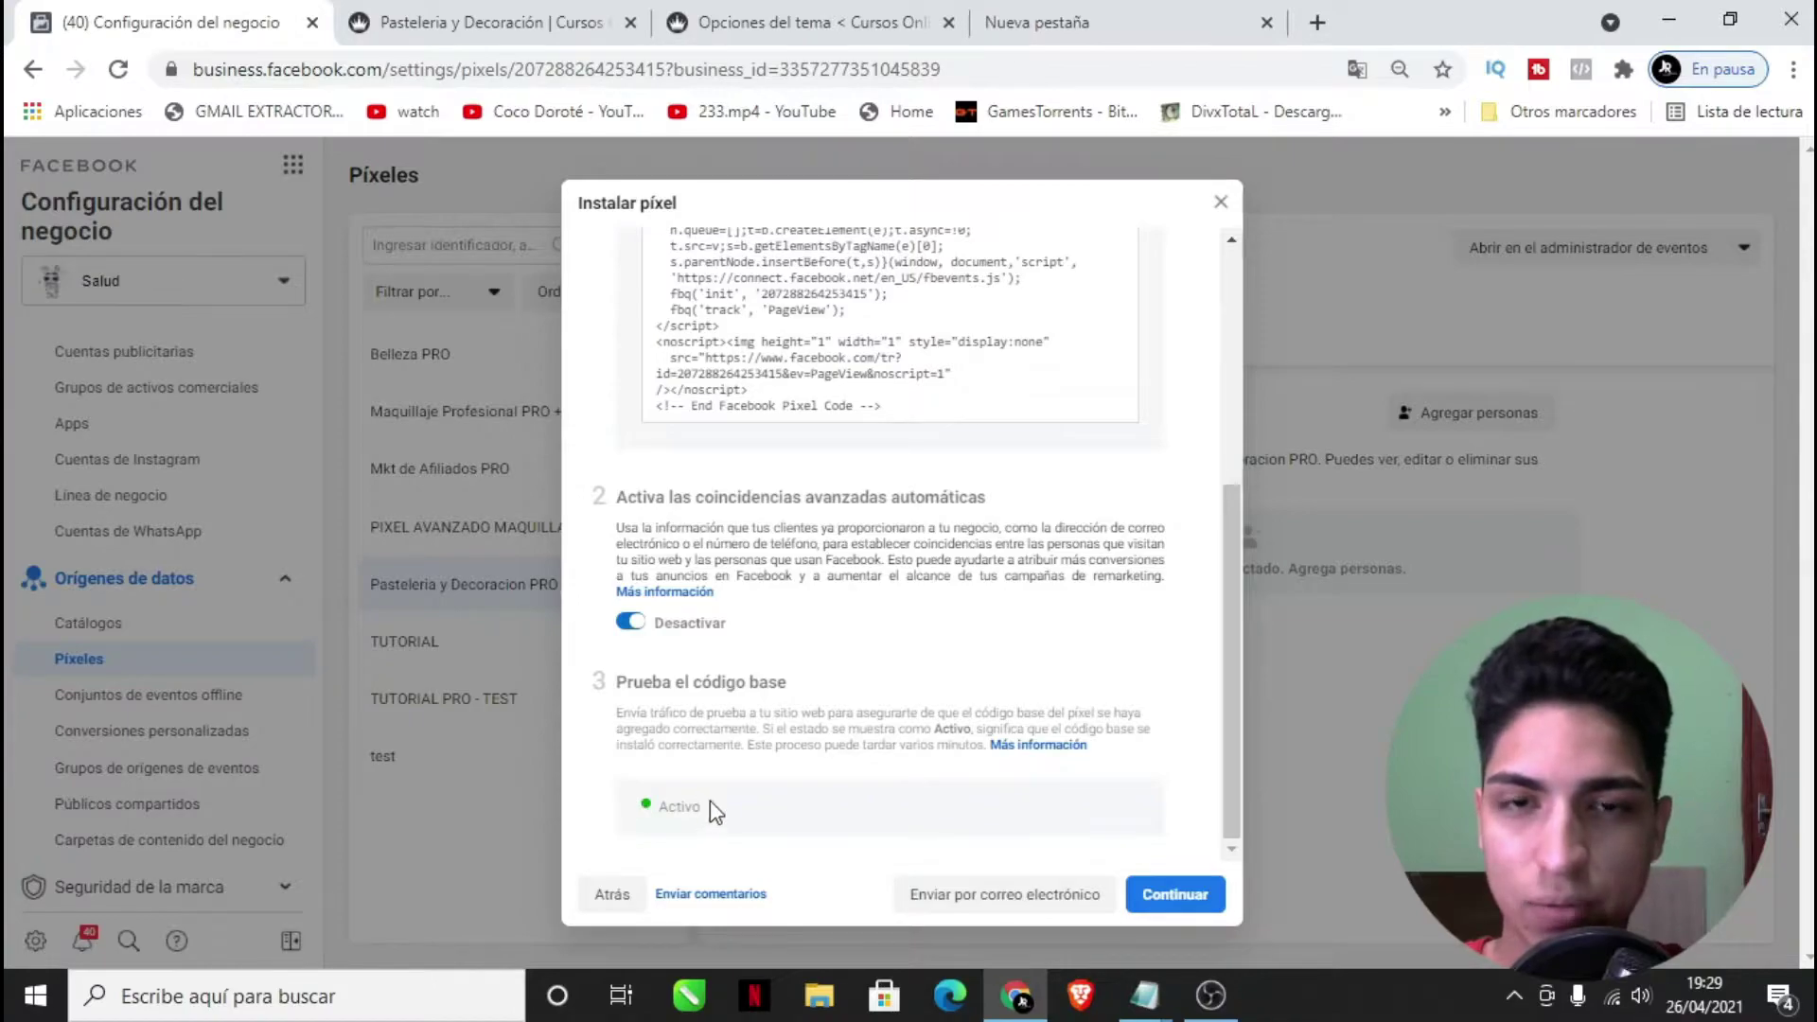
click(872, 344)
- Recheck the pixel code in the Divi theme options and complete Facebook's base code installation without configuring any events
click(851, 19)
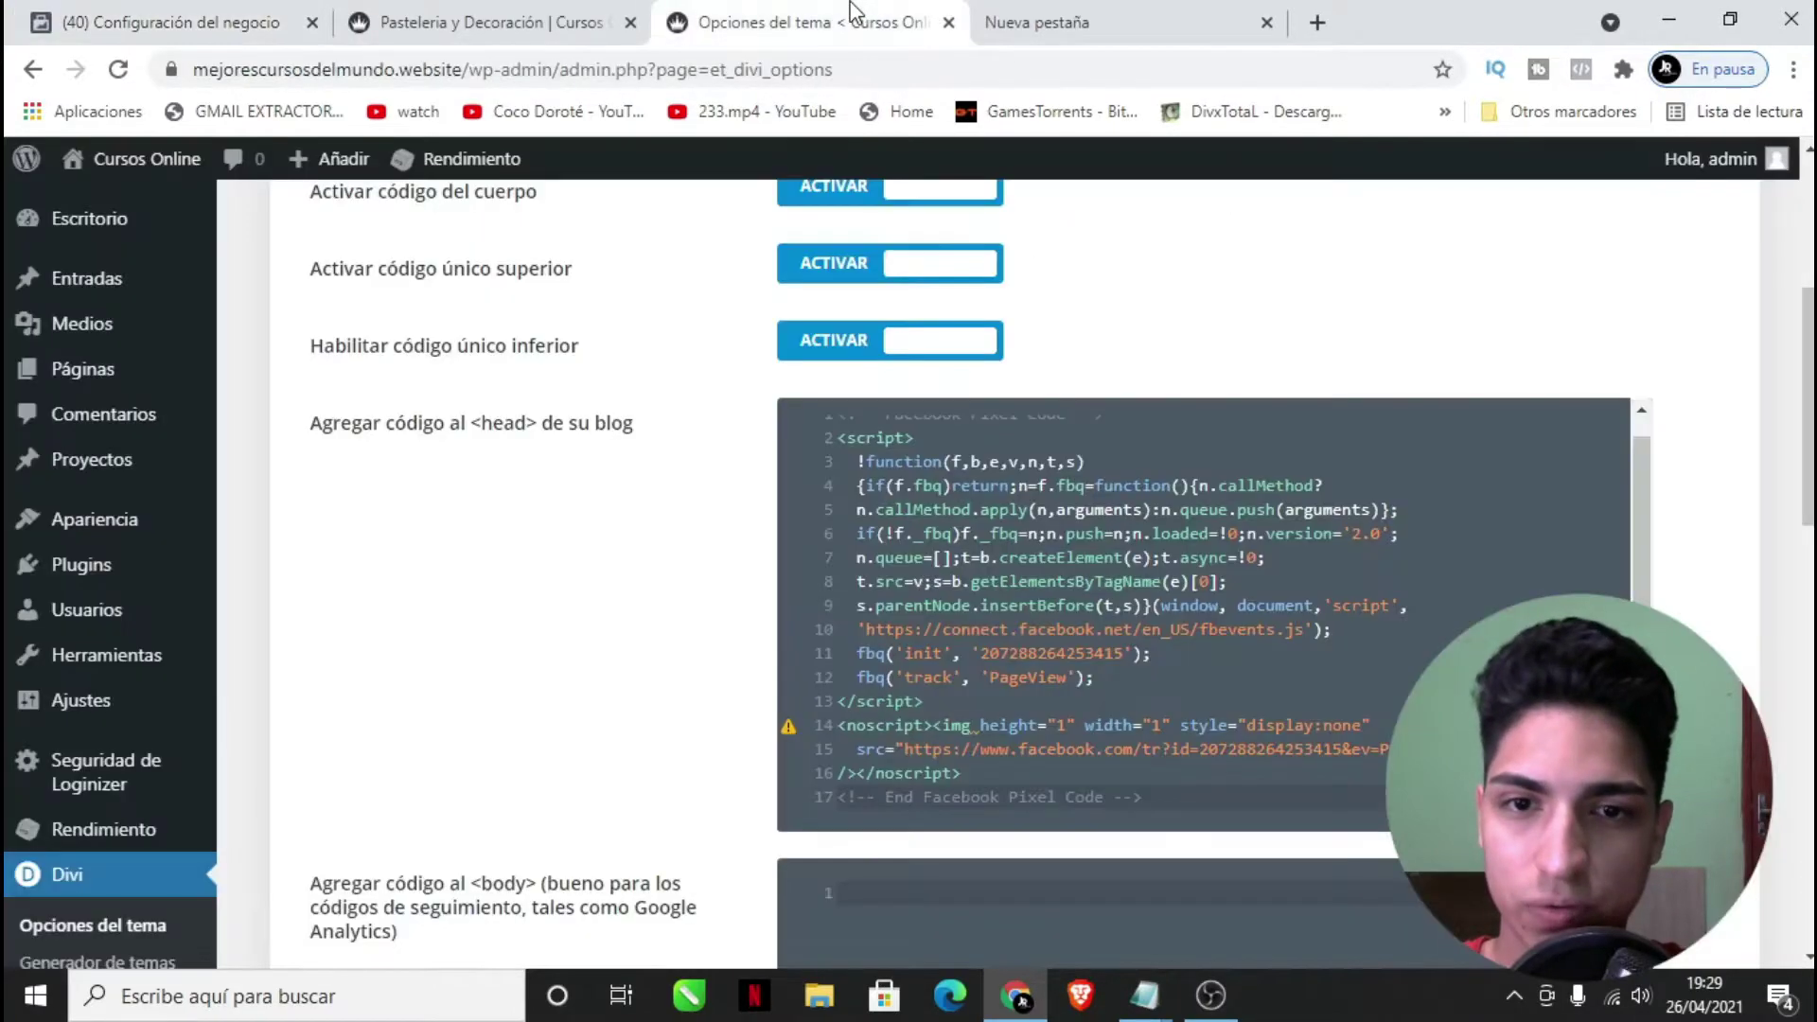
scroll(671, 672, up, 3)
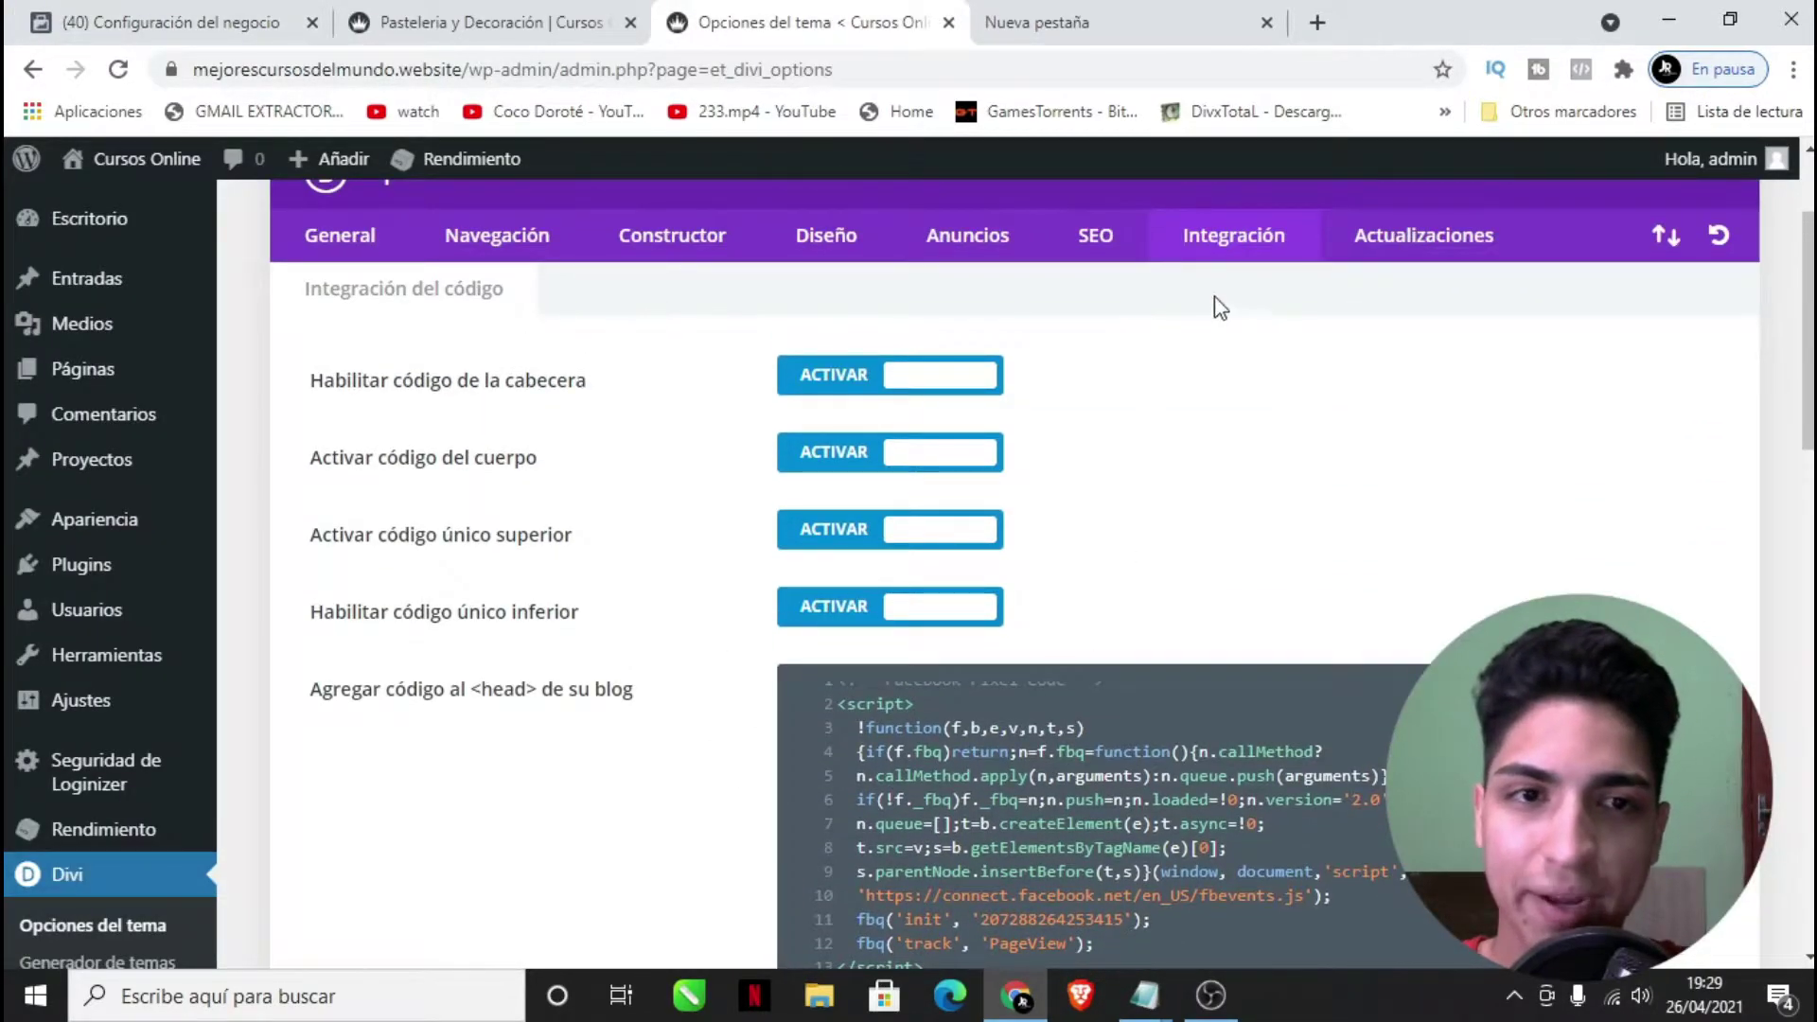
scroll(1023, 719, down, 3)
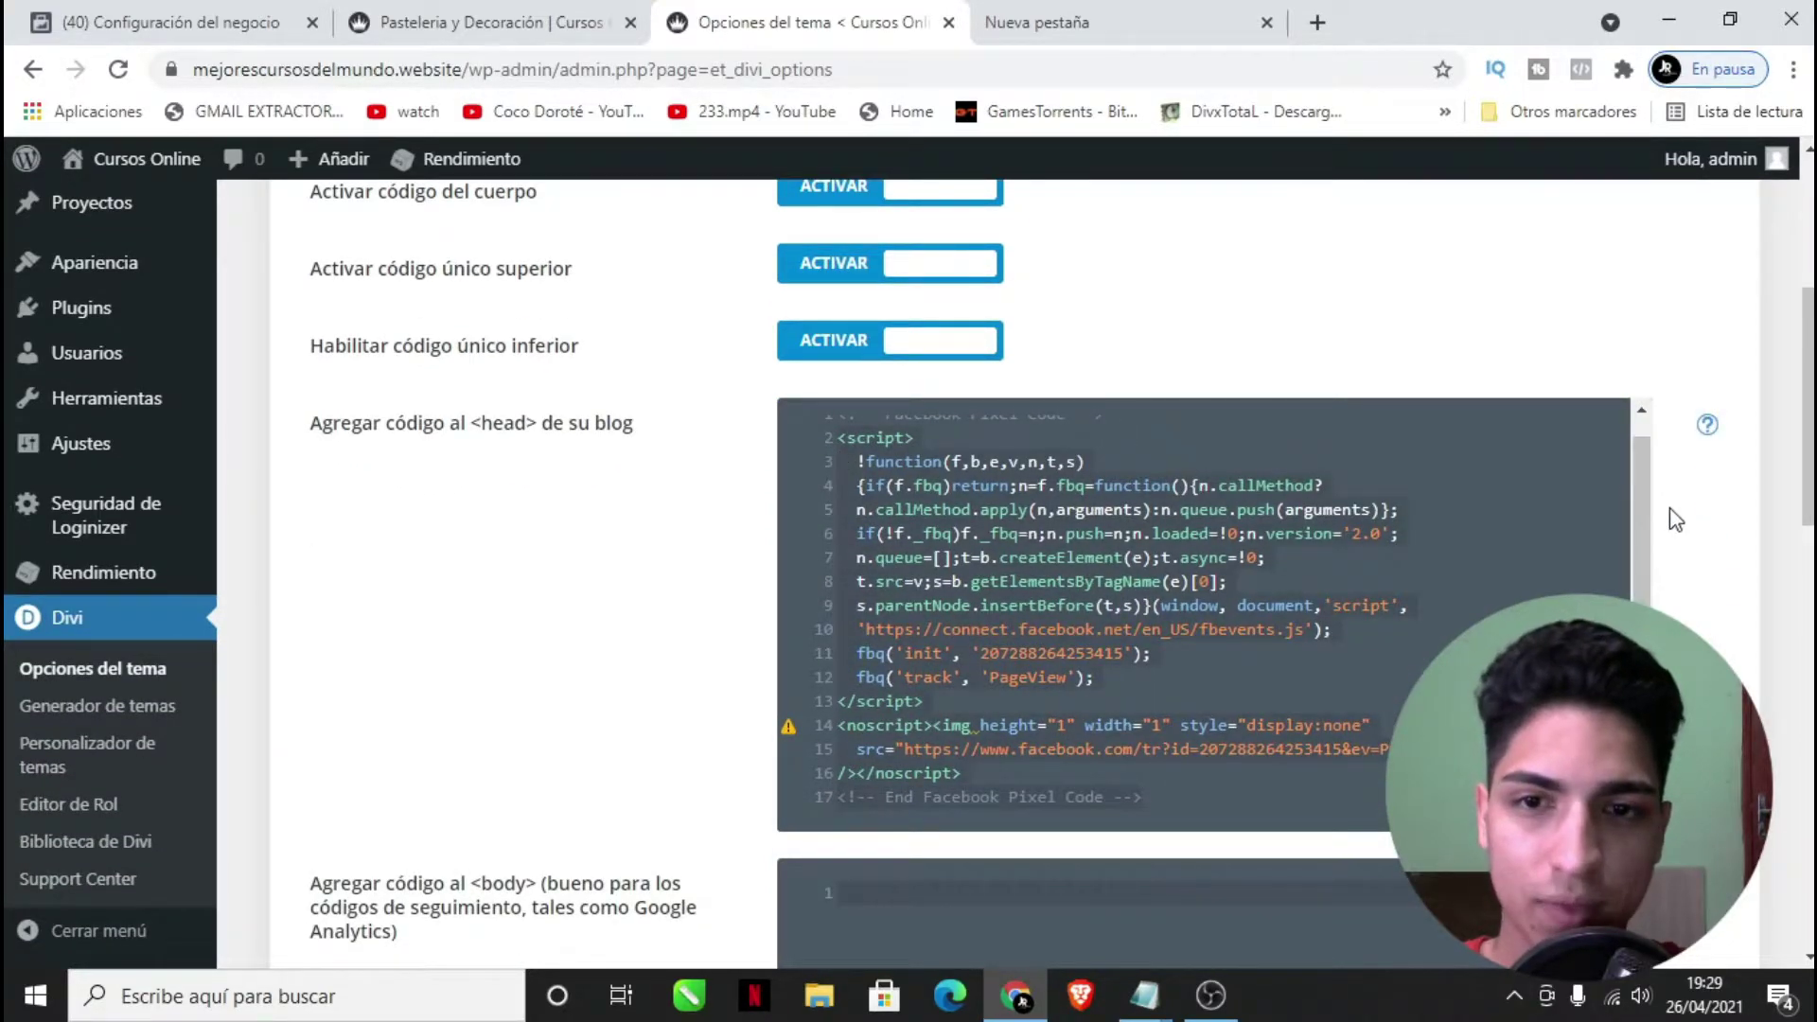
scroll(1271, 660, up, 1)
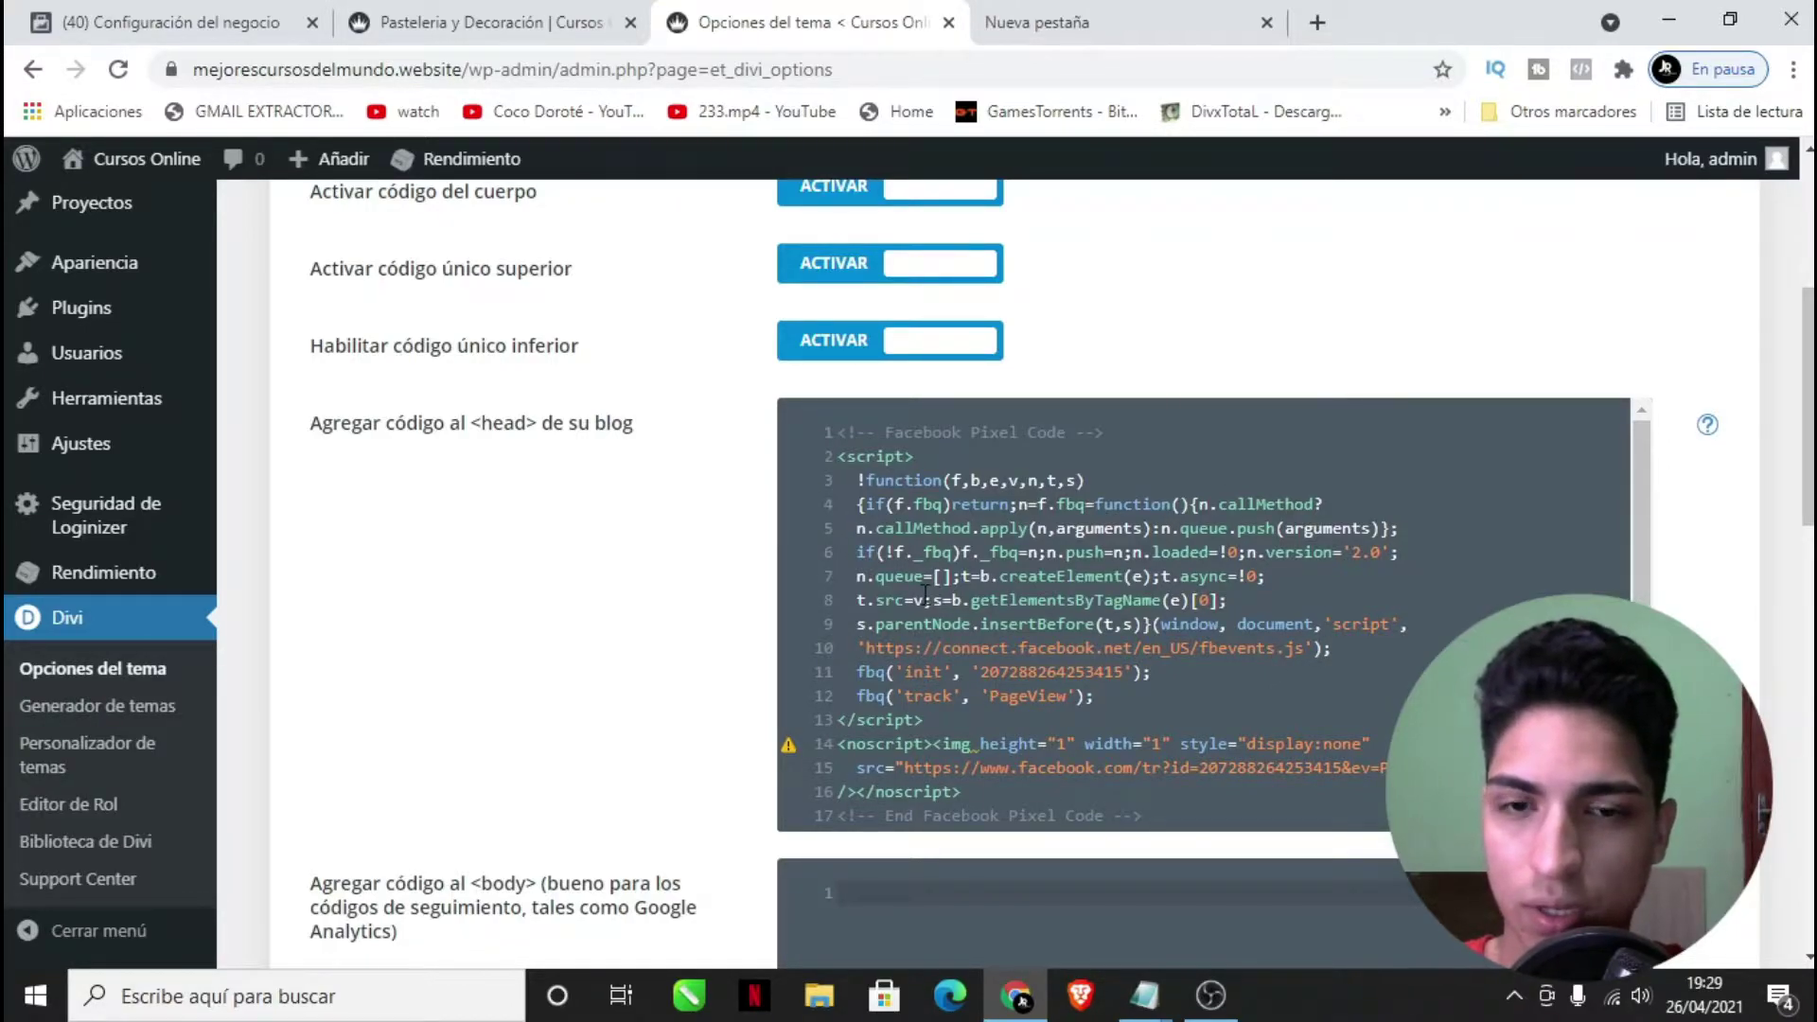
click(170, 21)
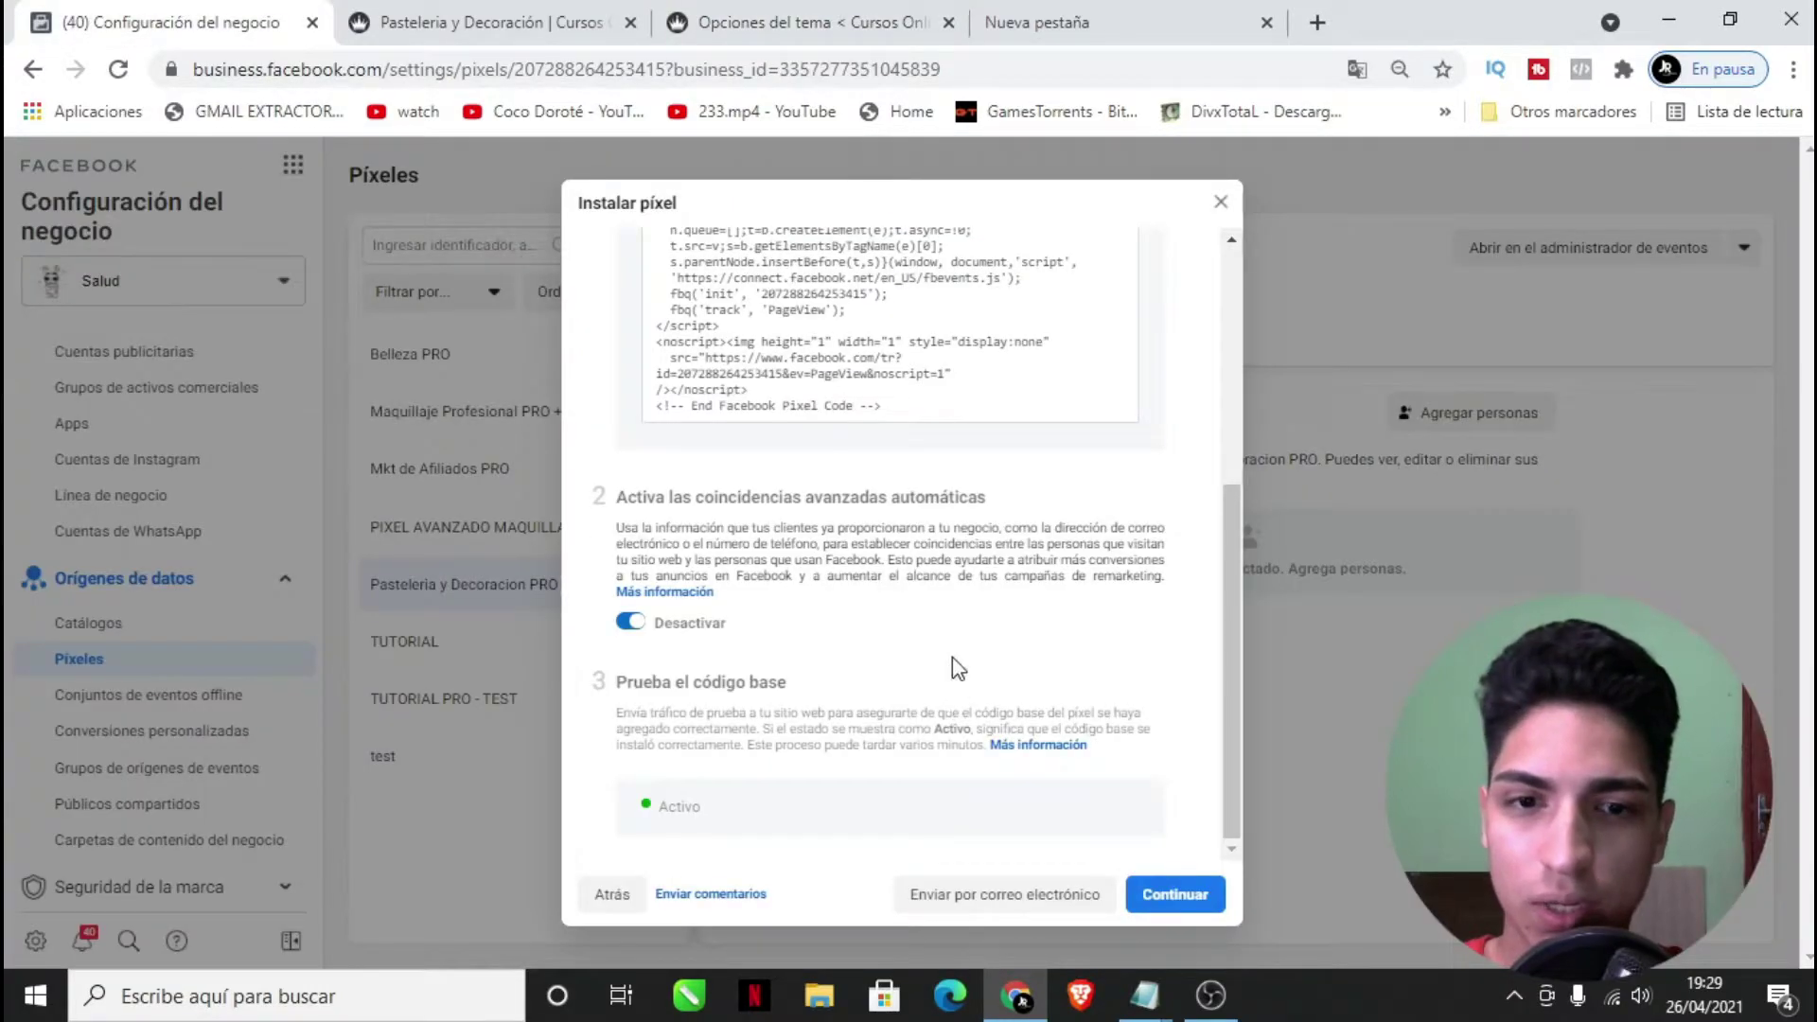
click(1179, 897)
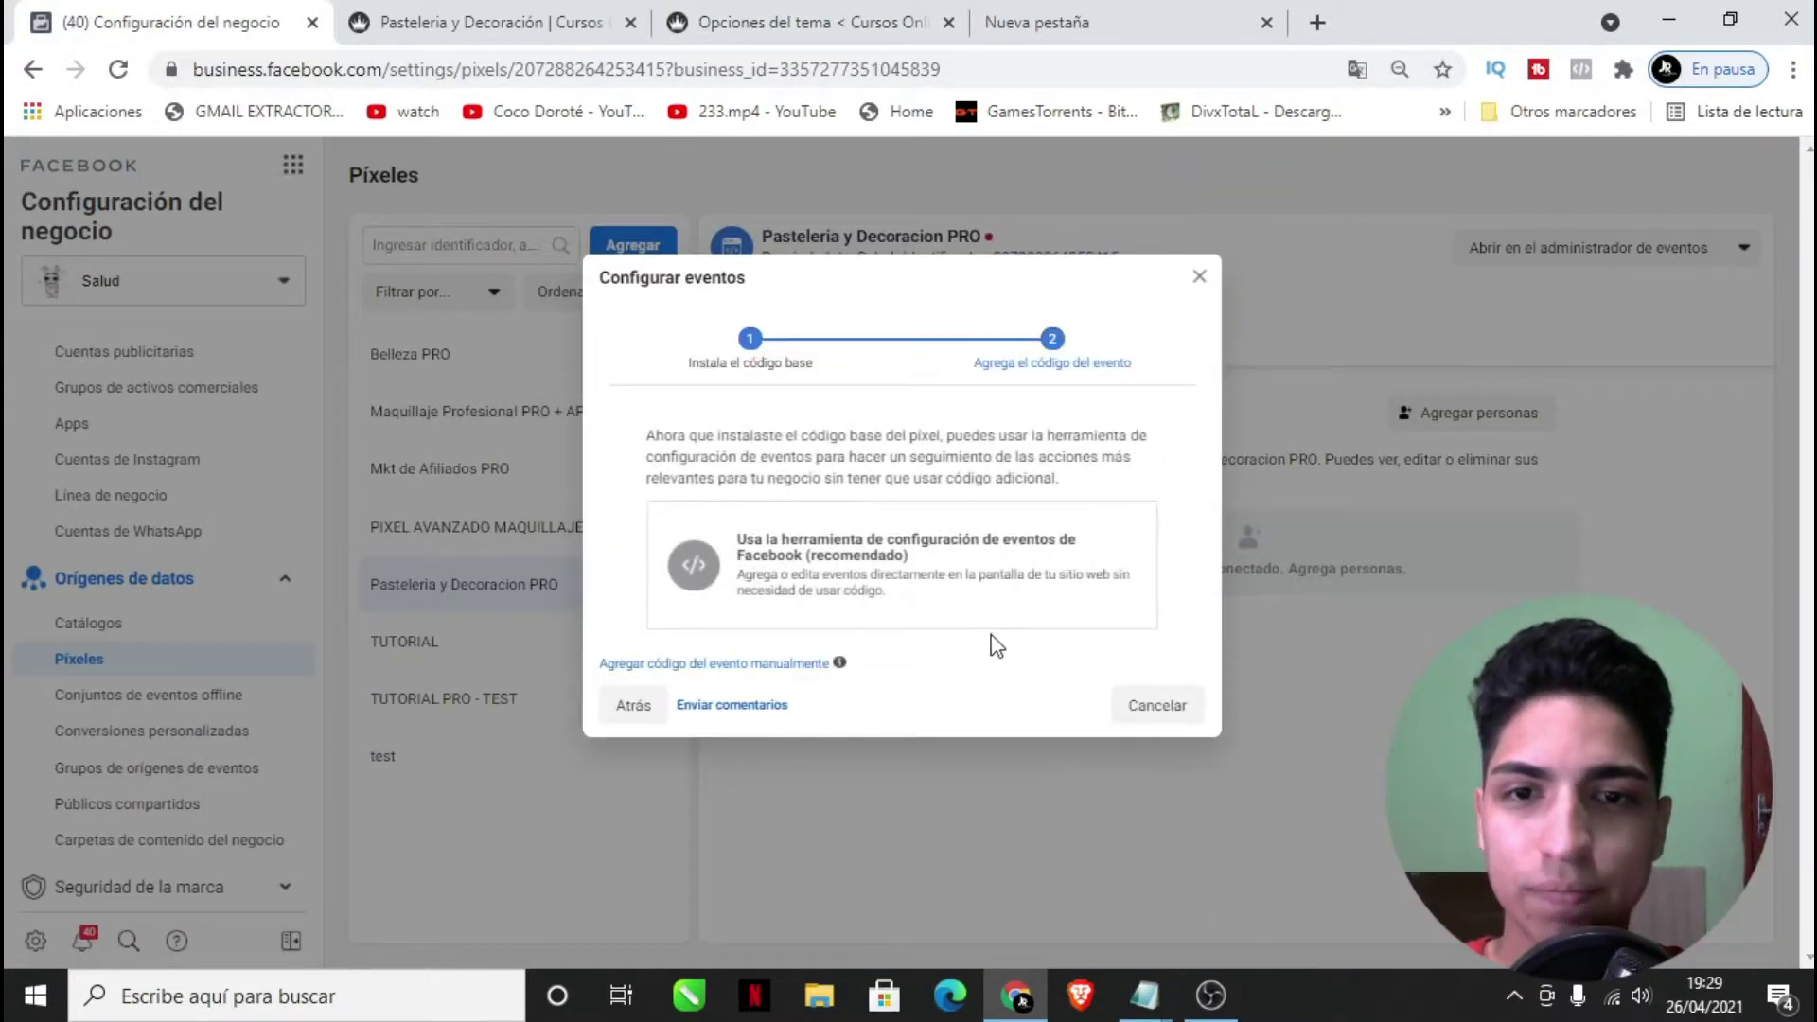
click(1174, 716)
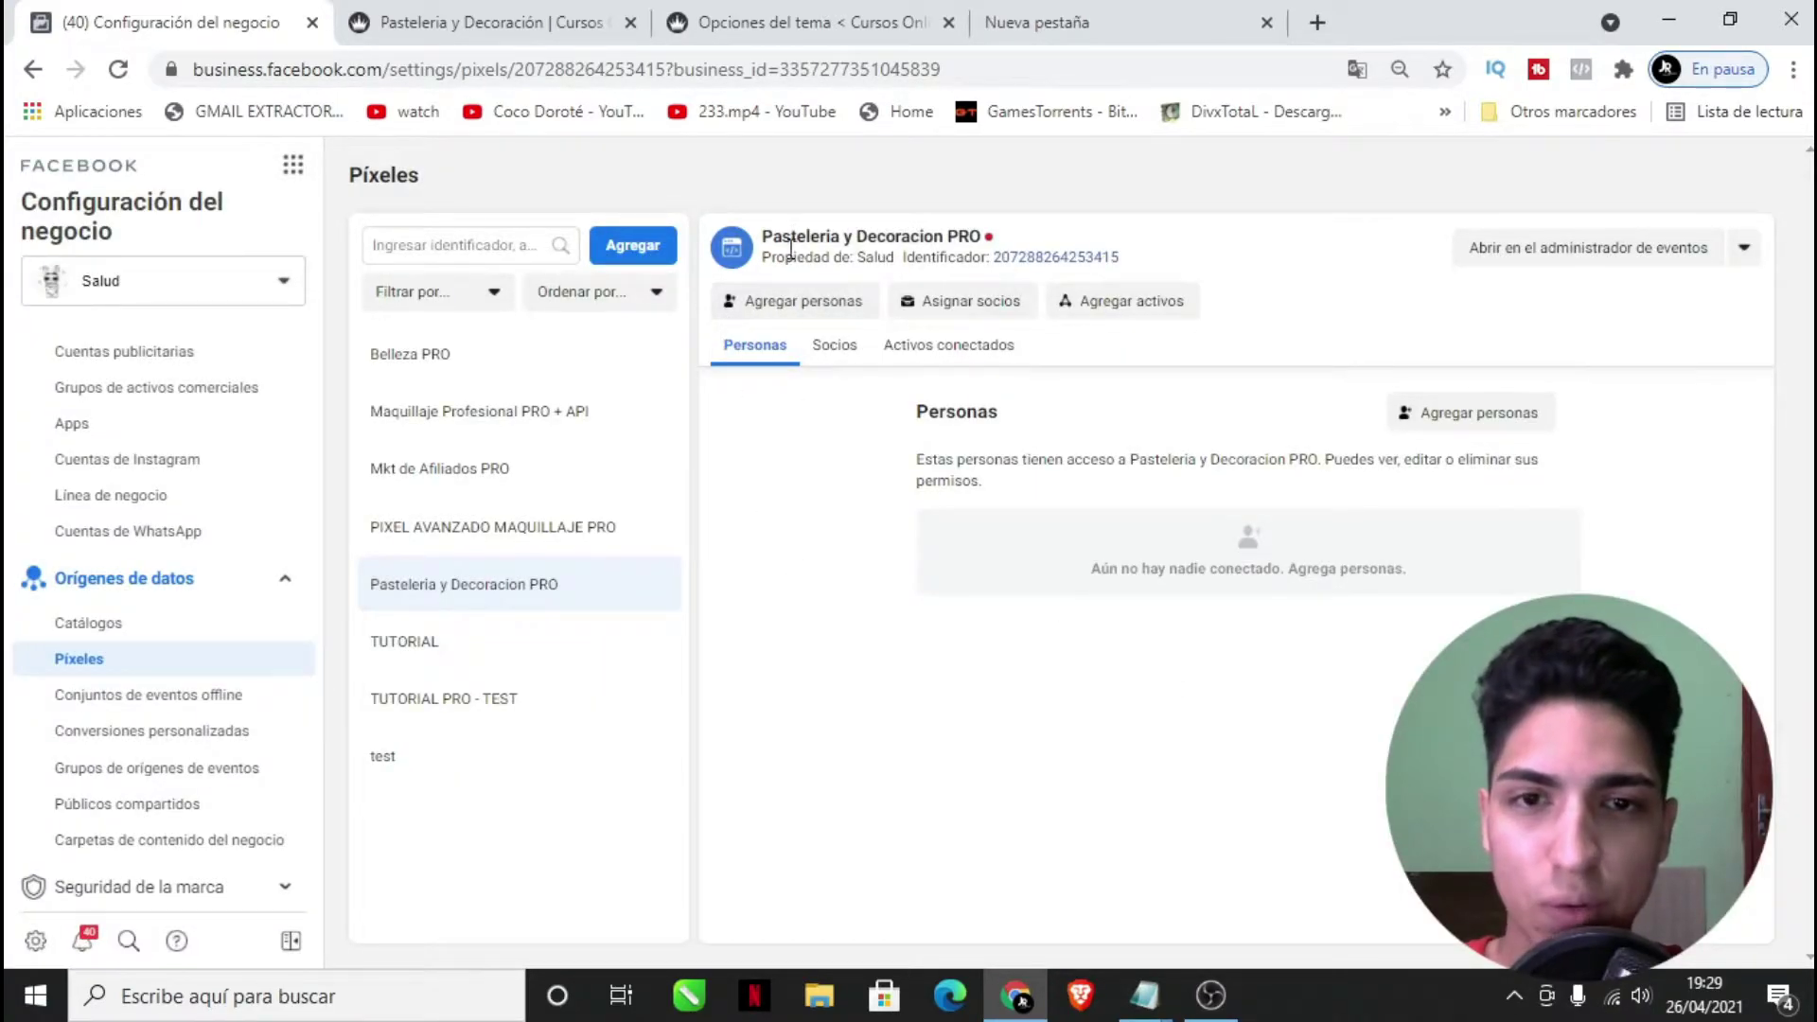
- Add all five listed people to the Pasteleria y Decoracion PRO pixel with full control (Administrar píxel)
click(791, 302)
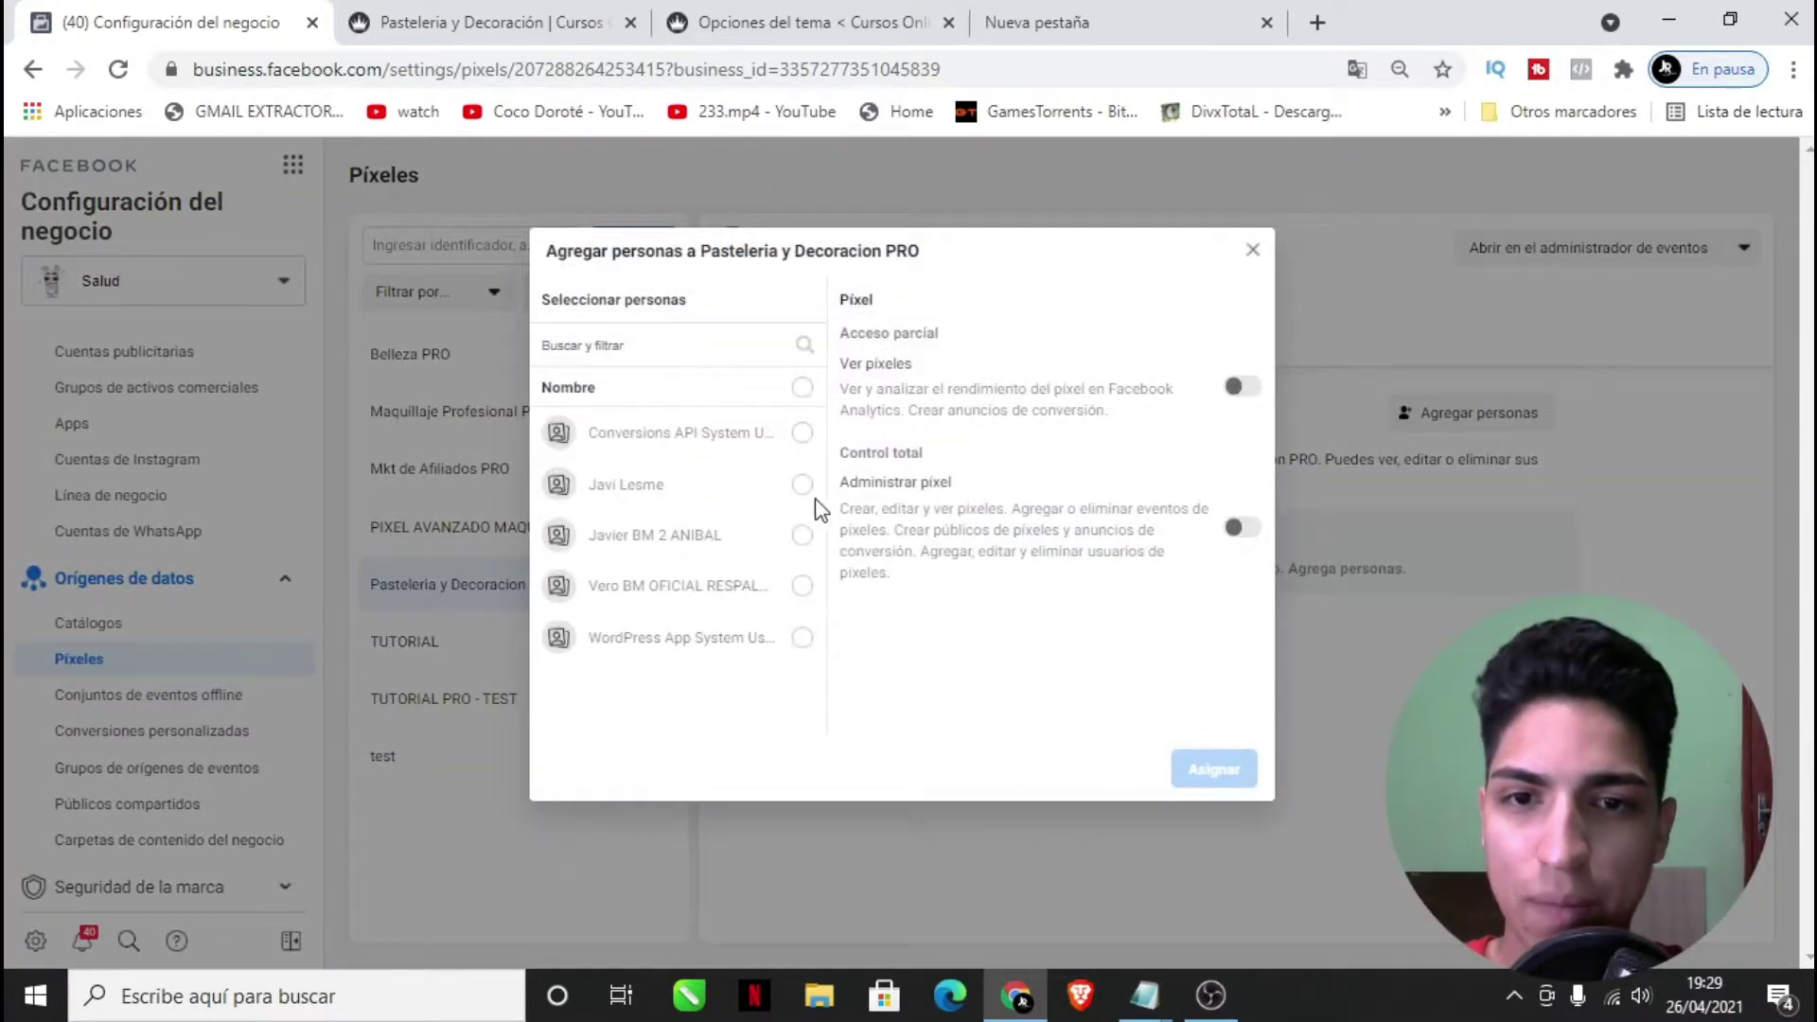
click(802, 484)
click(802, 433)
click(802, 535)
click(801, 585)
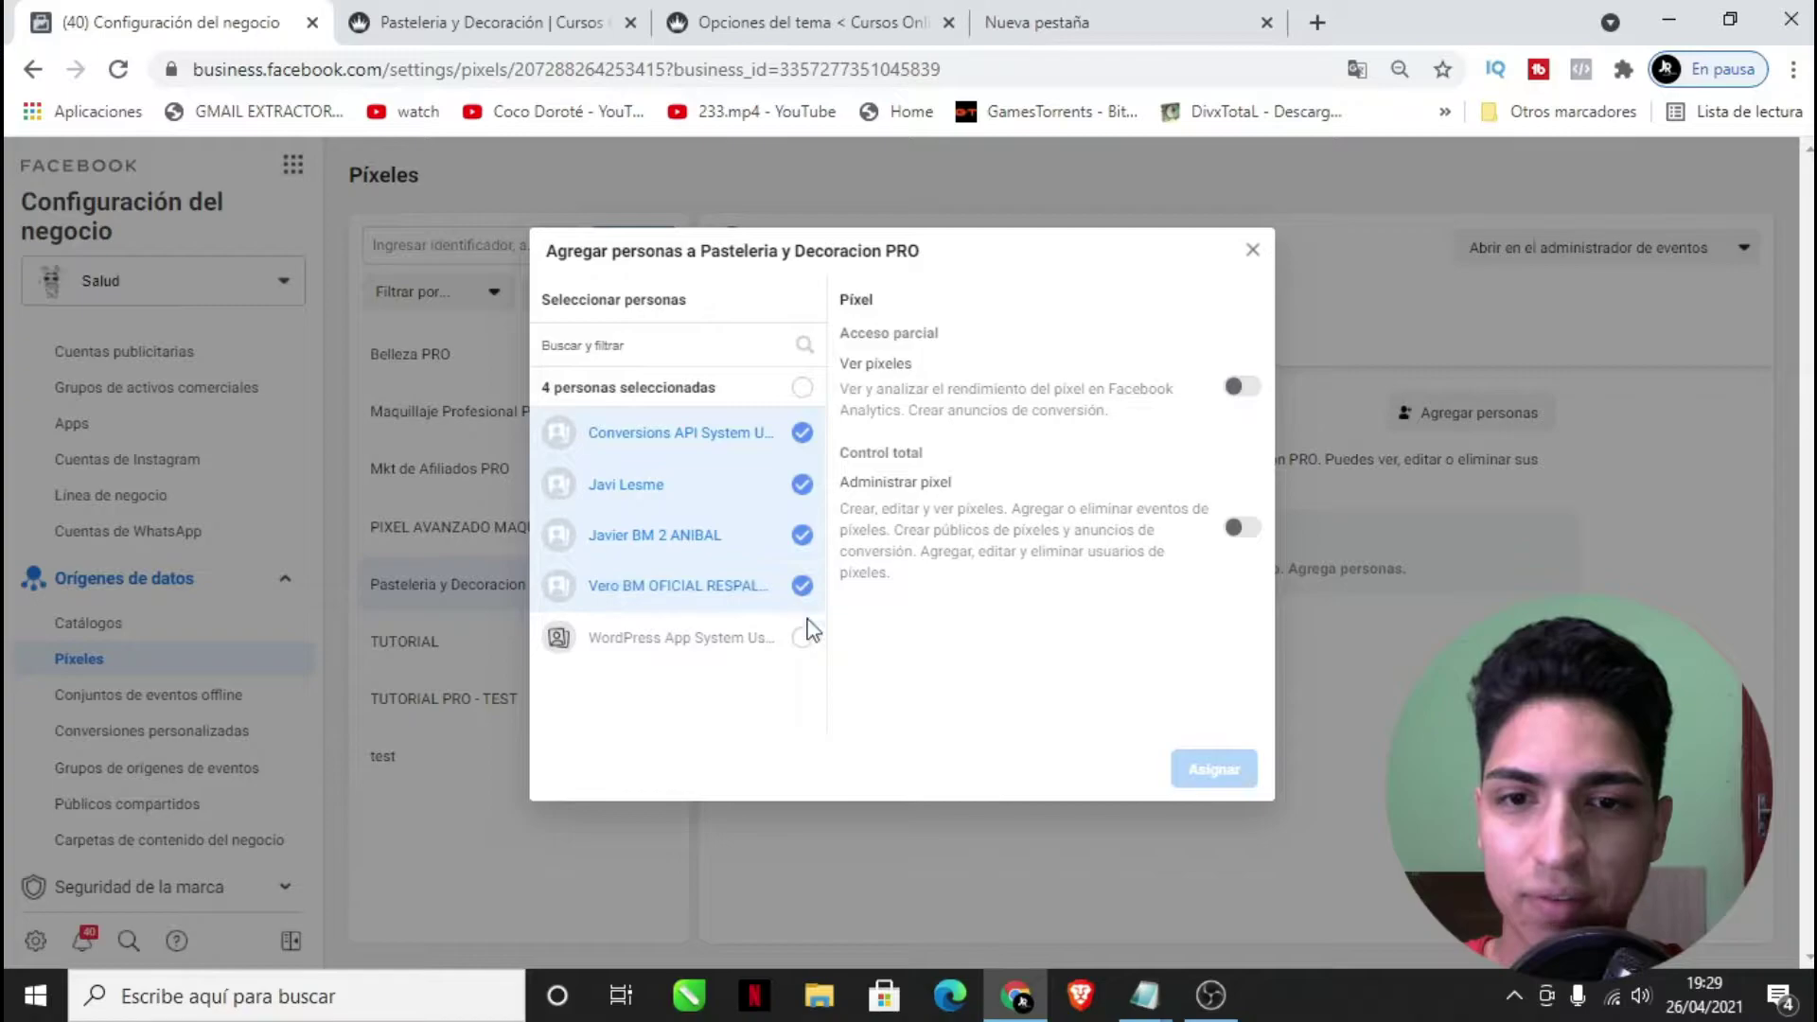
click(802, 637)
click(1243, 388)
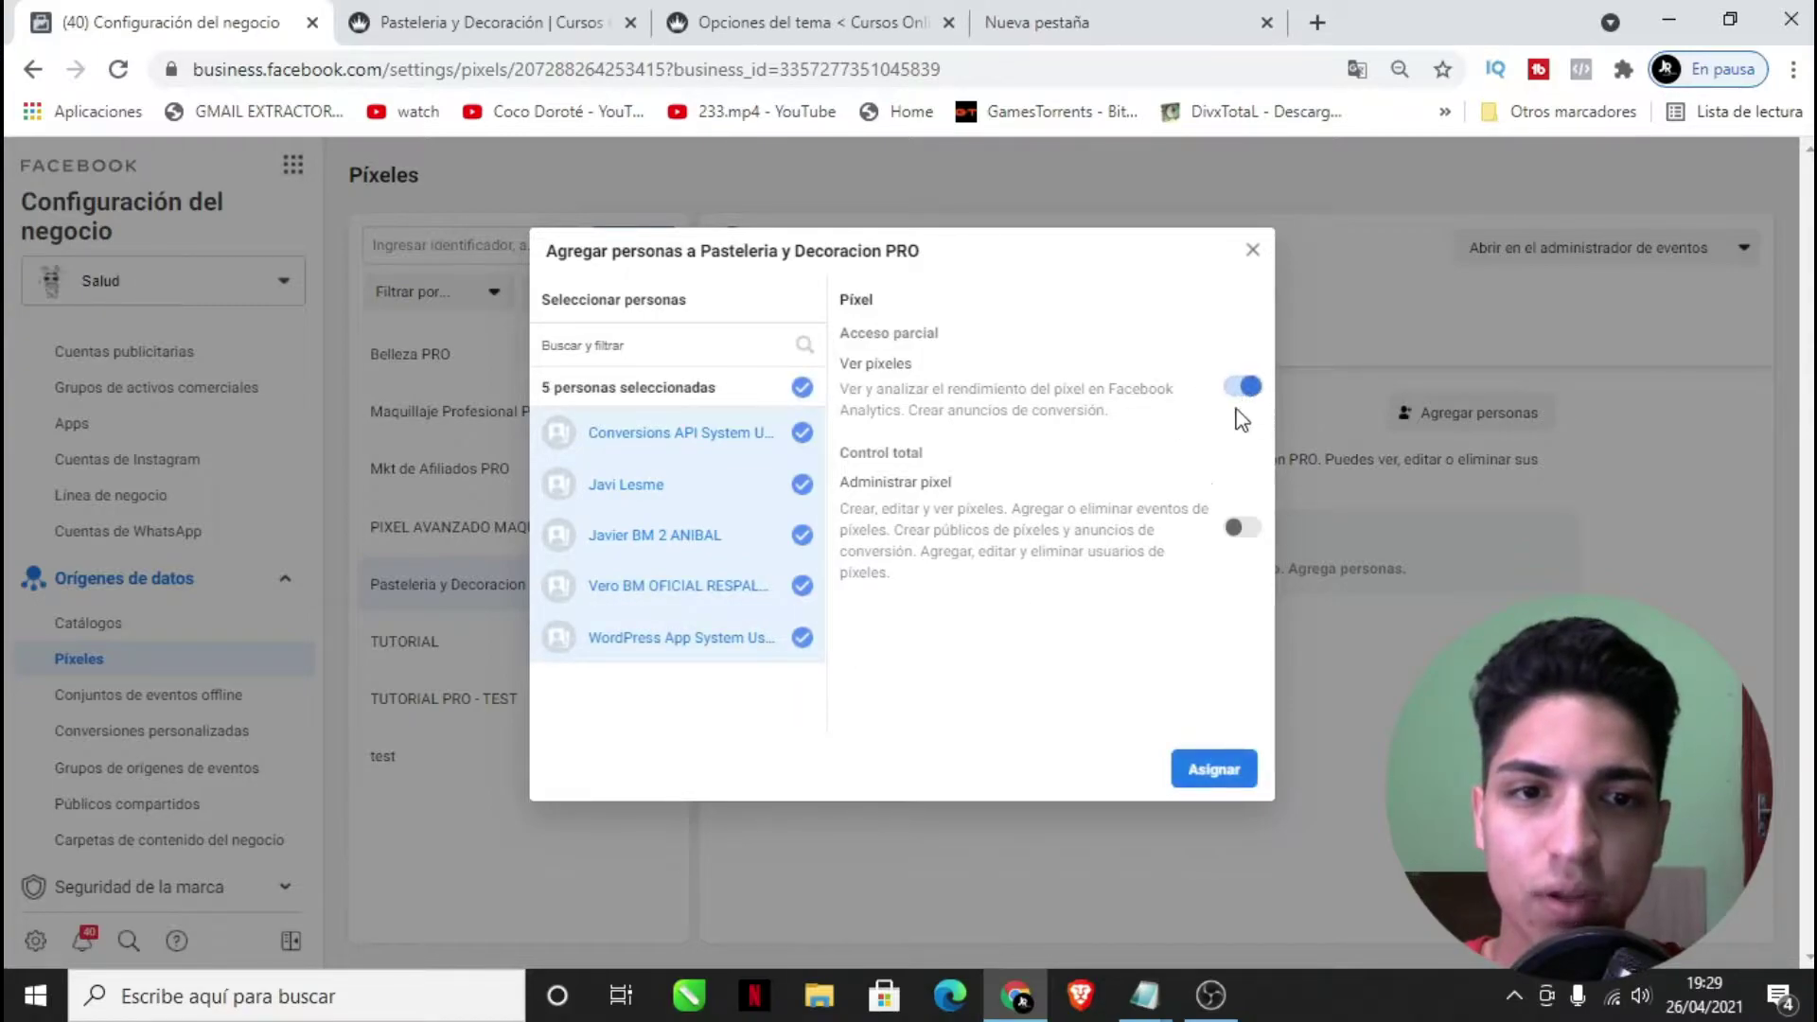
click(1243, 530)
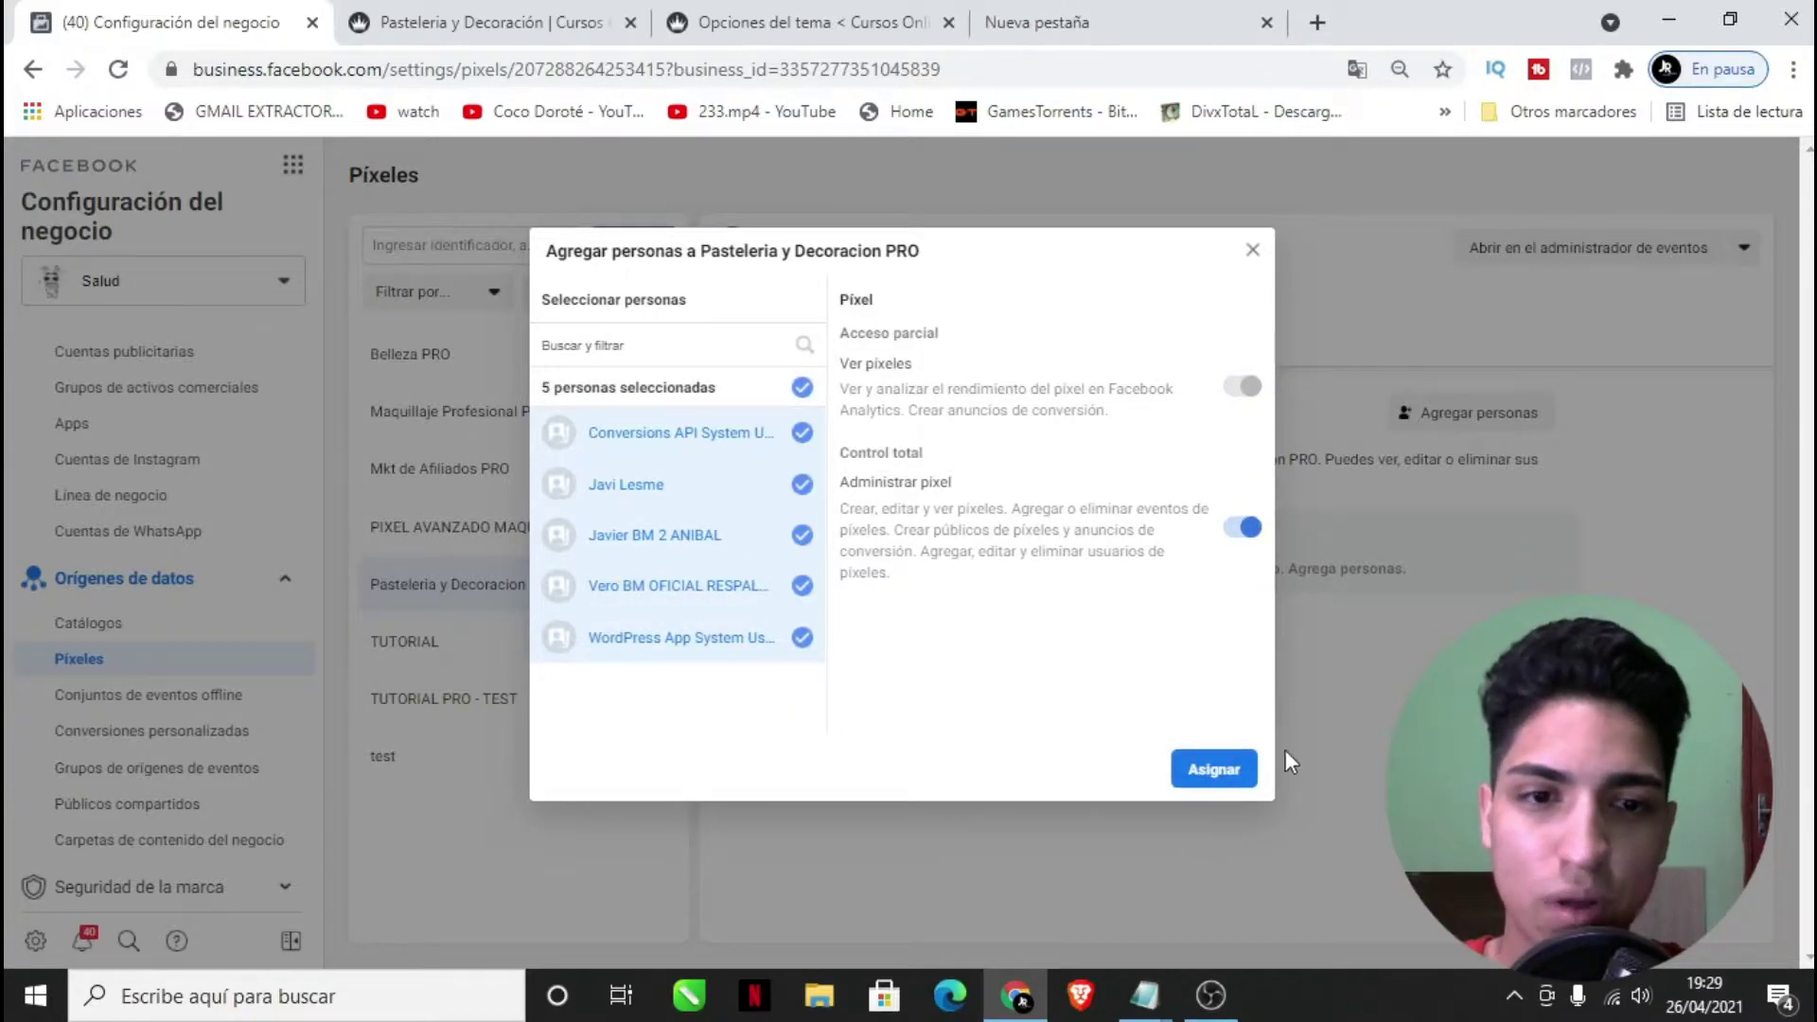
click(1214, 769)
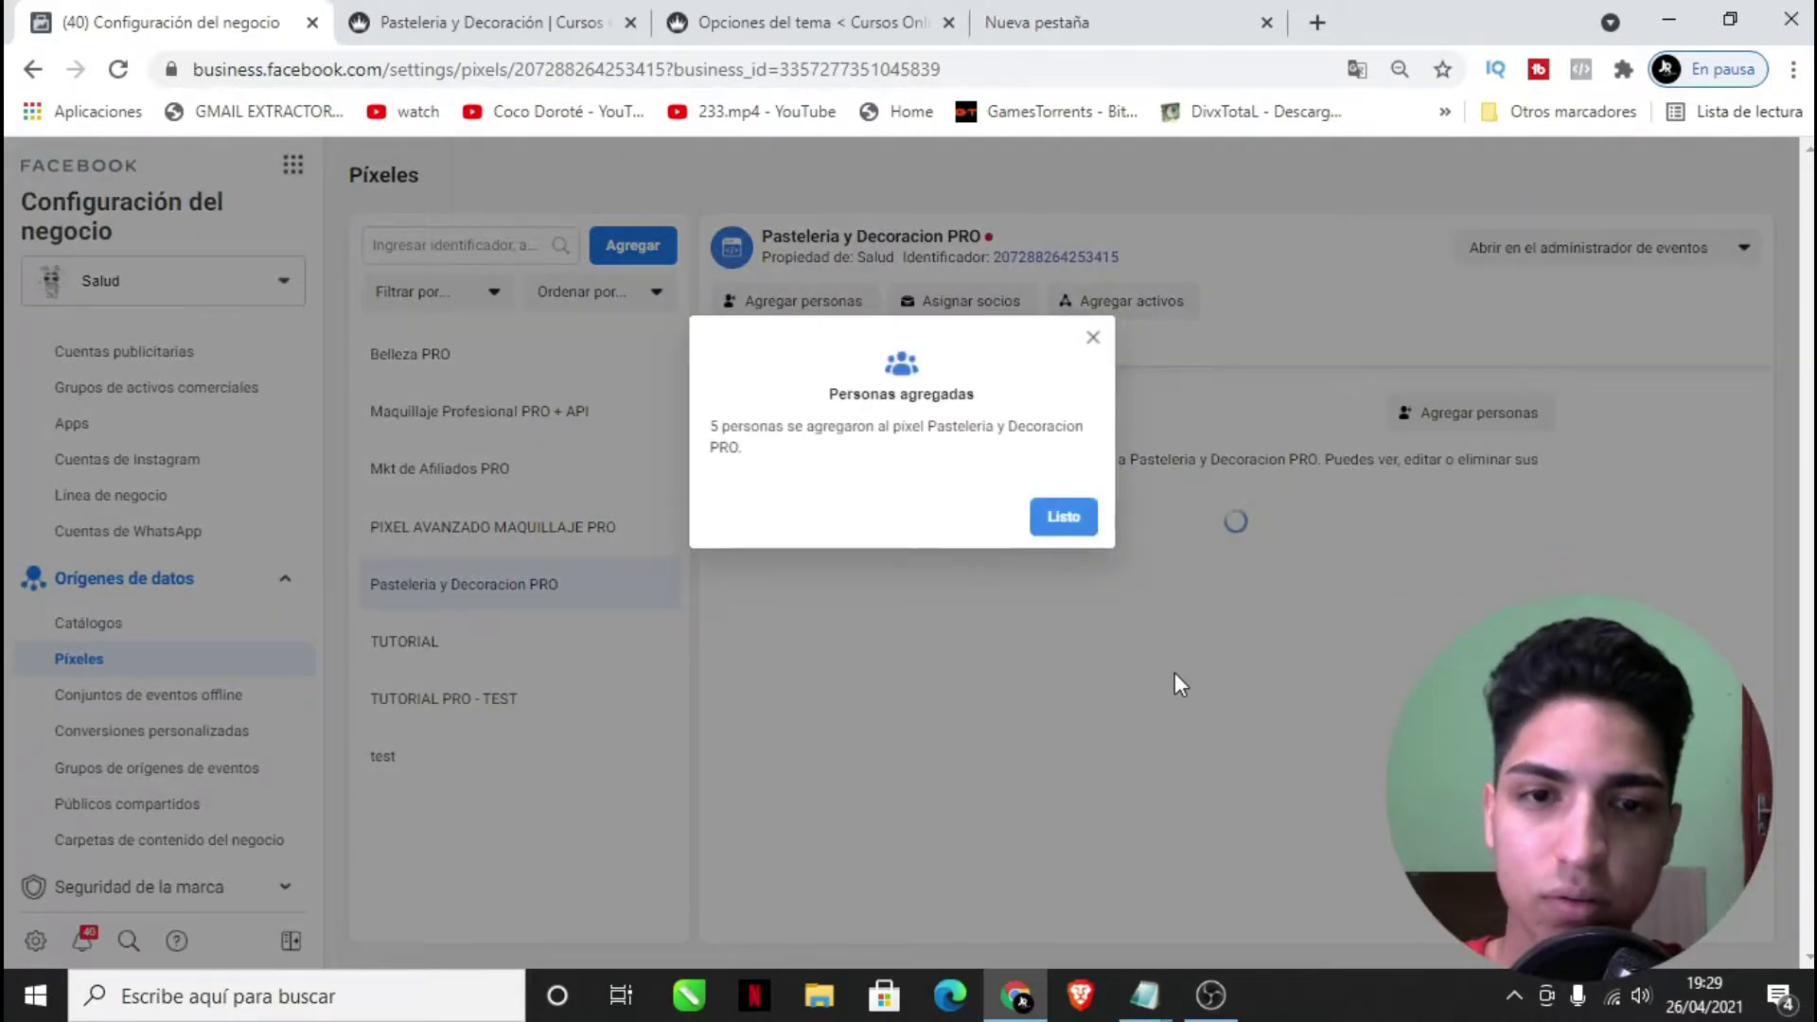
click(1067, 516)
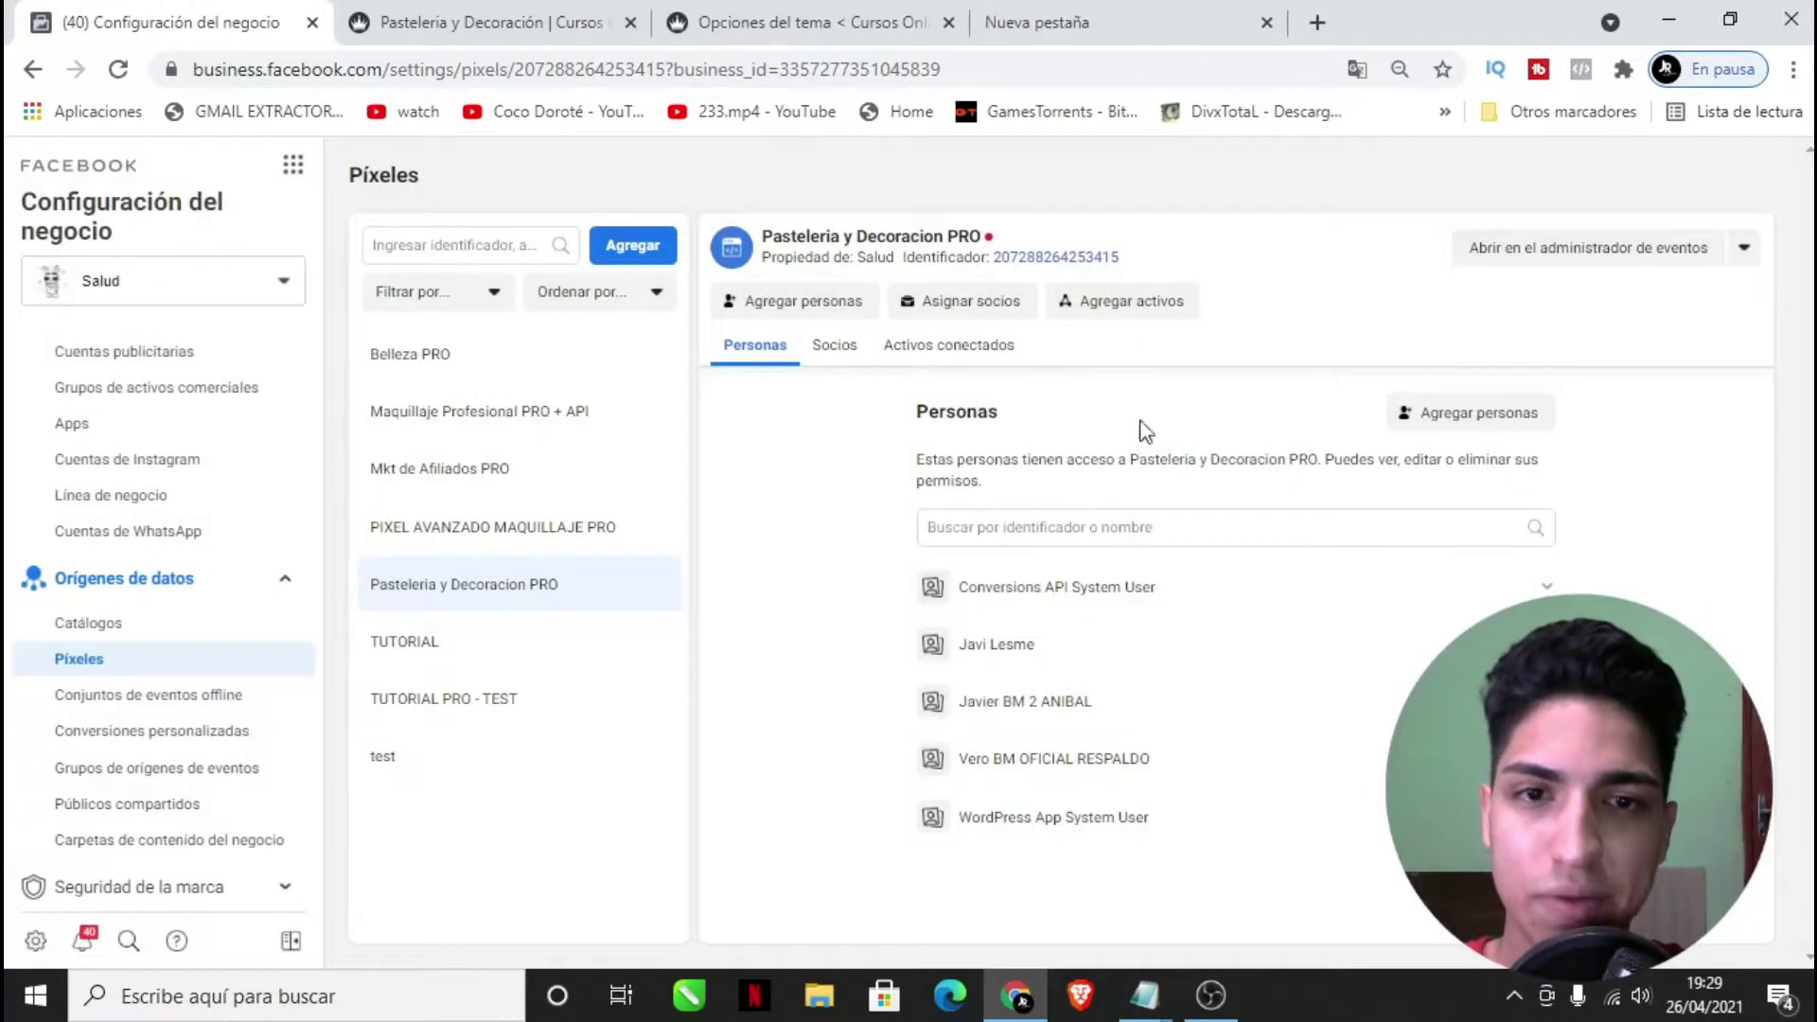
- Add the ad account Salud para su Salud as a connected asset of the Pasteleria y Decoracion PRO pixel
click(1129, 302)
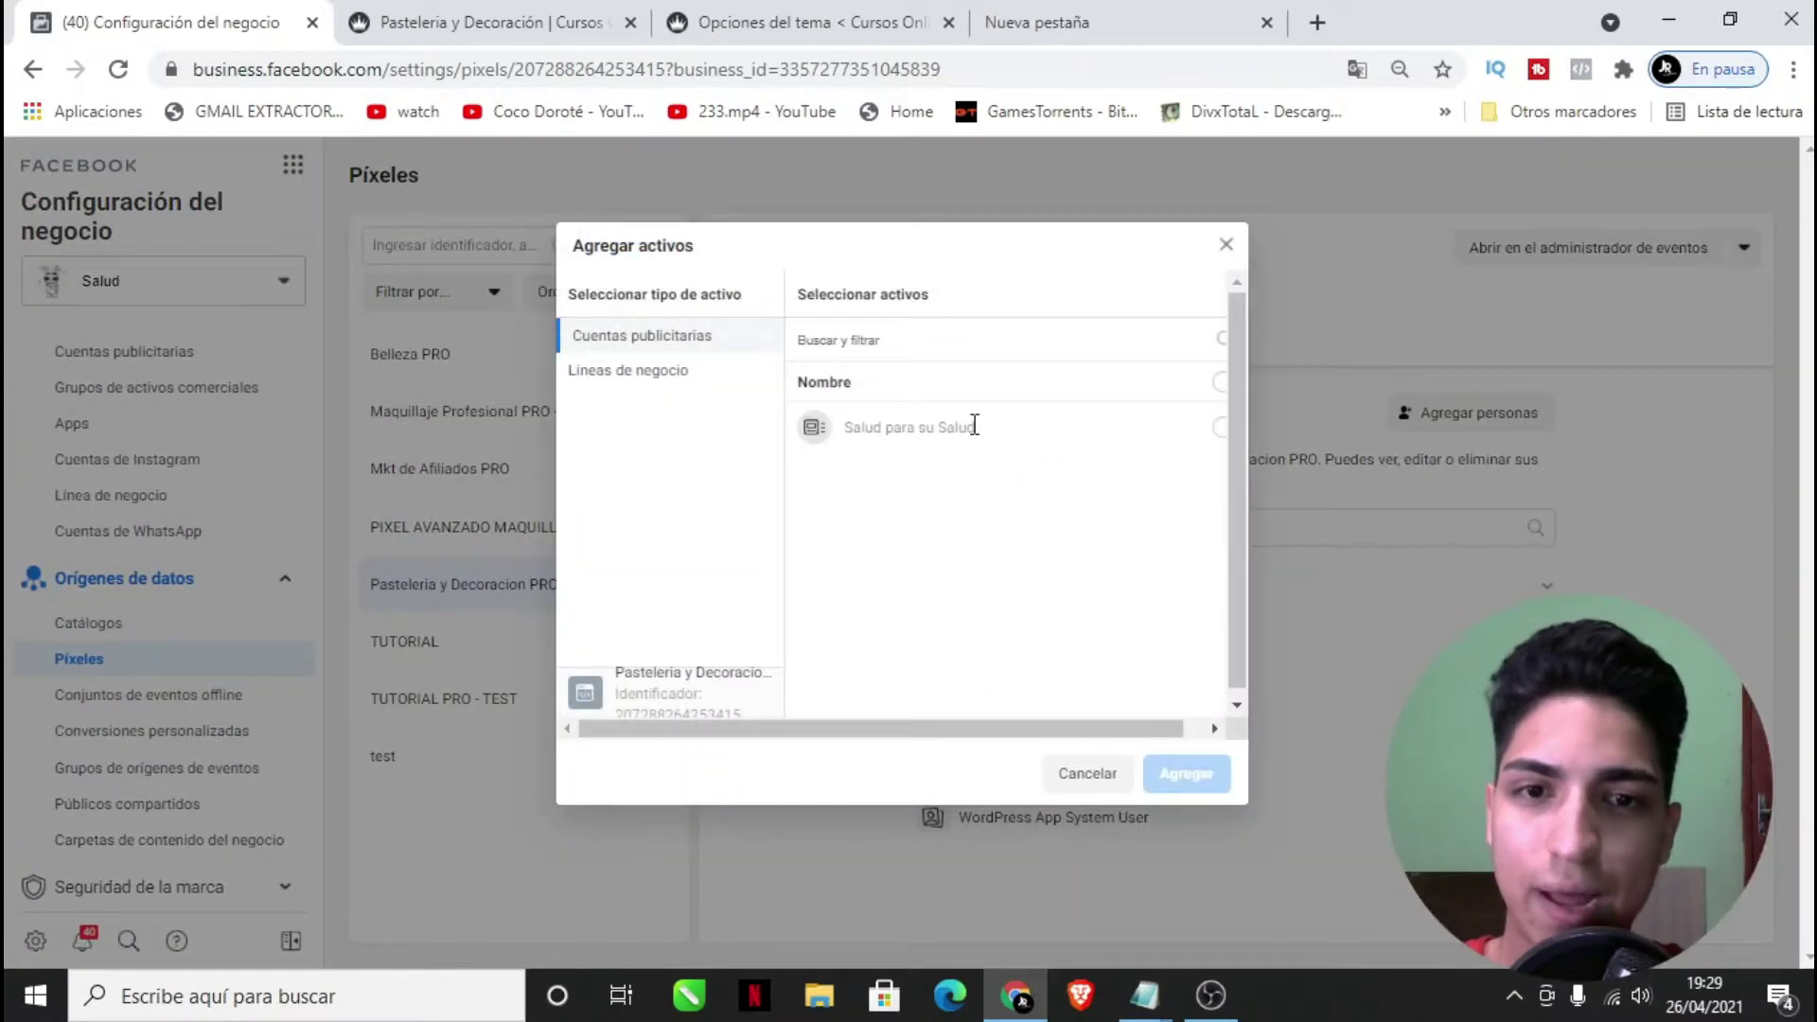
click(975, 426)
click(1186, 773)
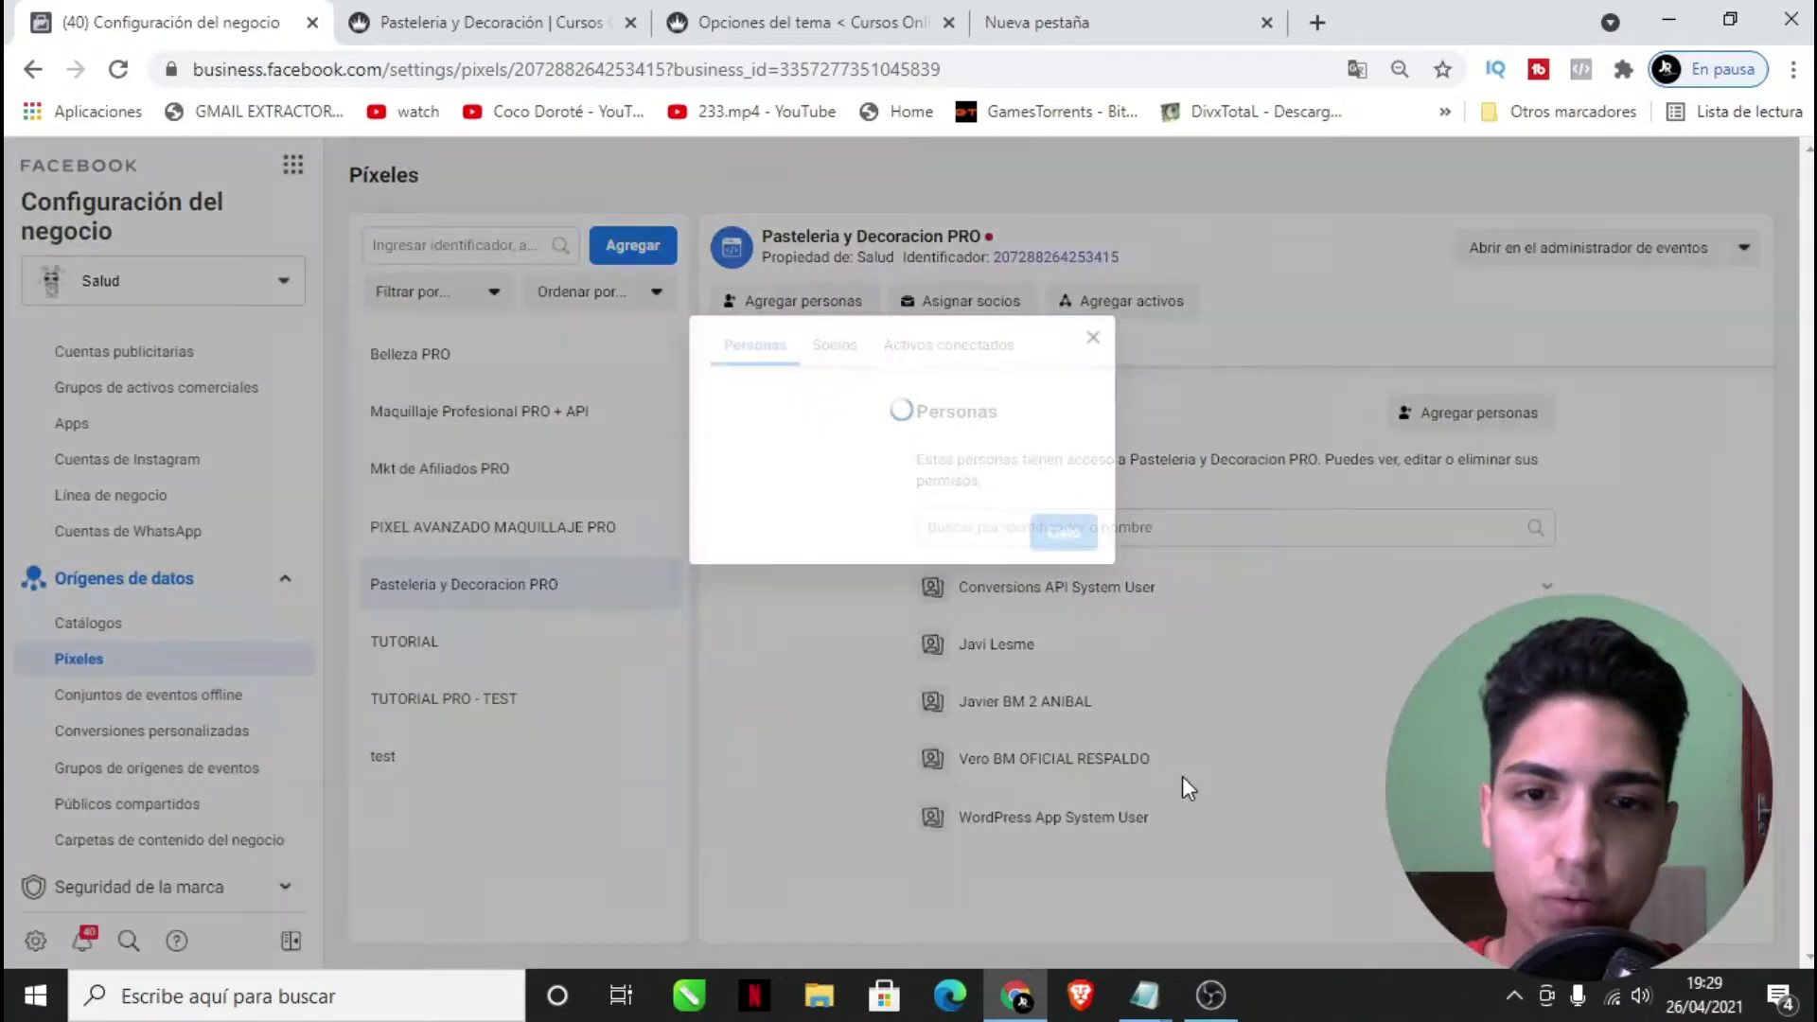
click(1066, 526)
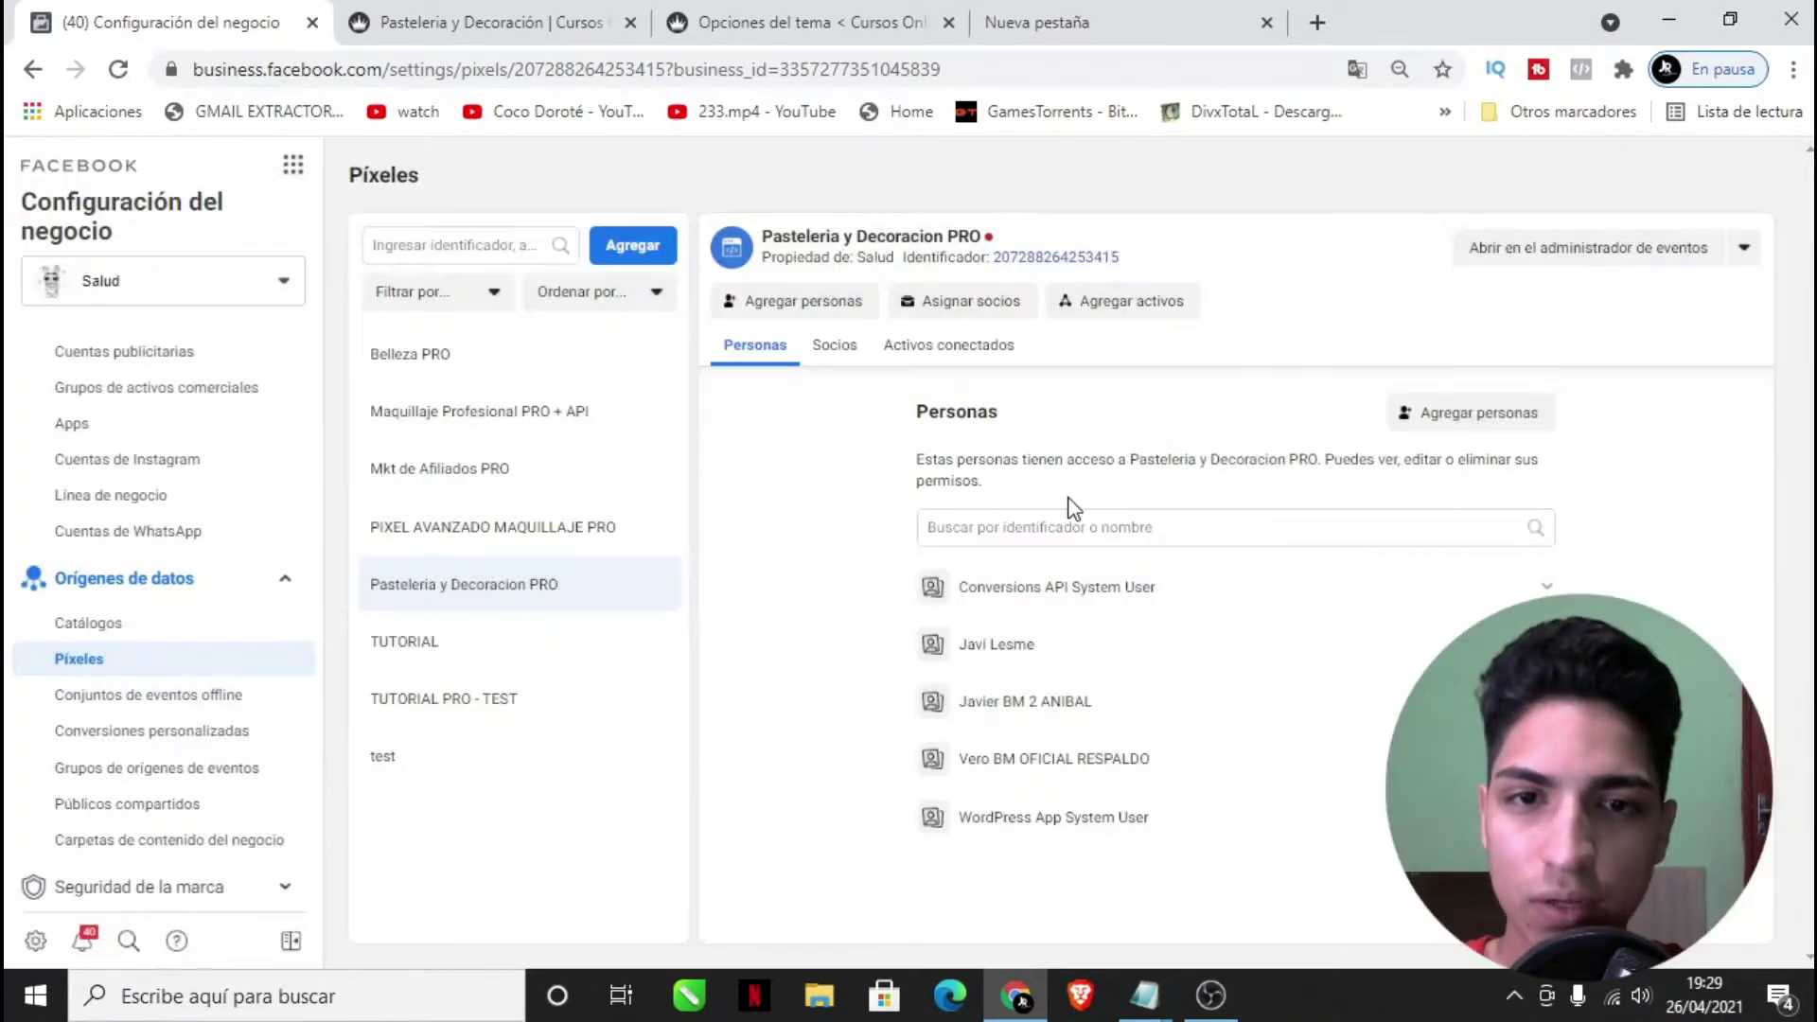